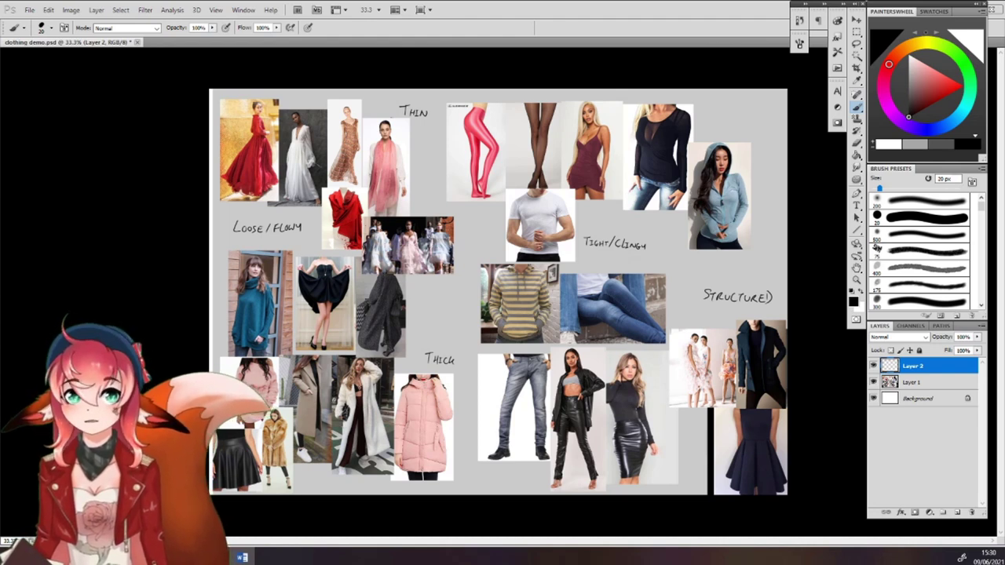
Draw a brush line separating the thin fabric photos from the thick ones, and undo the marks.
key(ctrl+plus)
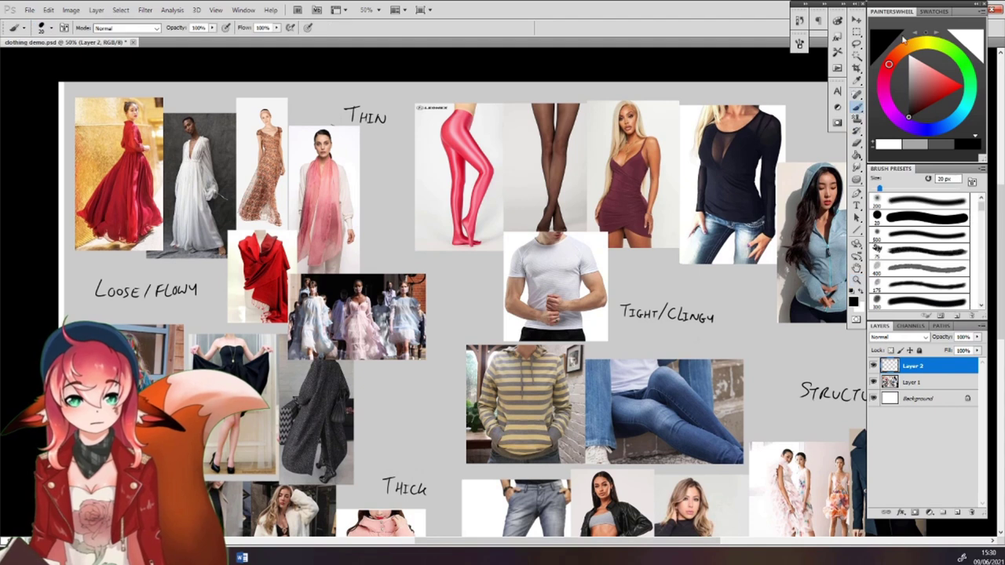
mouse_move(785, 92)
mouse_down()
mouse_move(114, 251)
mouse_move(846, 259)
mouse_move(623, 99)
mouse_up()
key(ctrl+z)
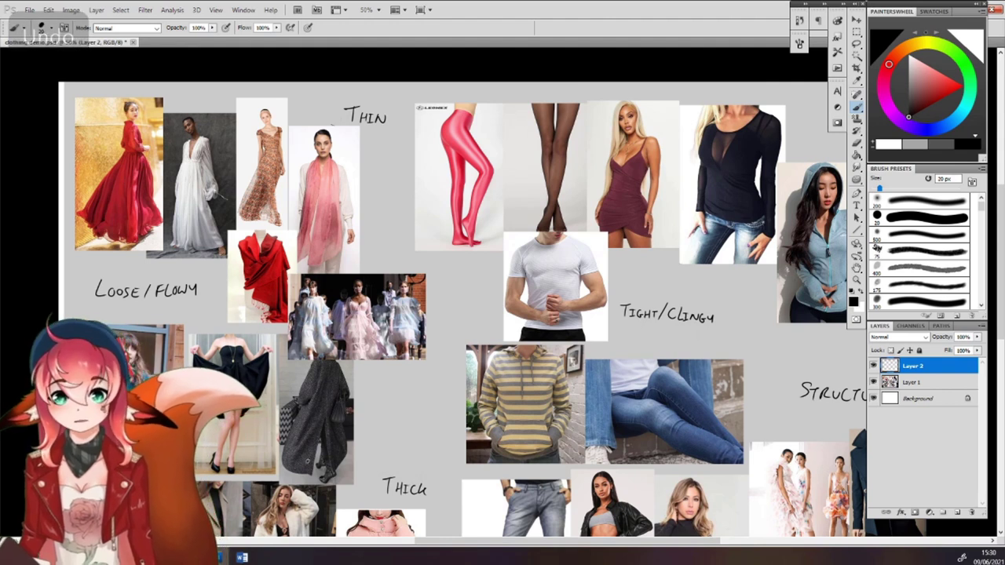
mouse_move(295, 503)
mouse_down()
mouse_move(608, 446)
mouse_move(942, 436)
mouse_up()
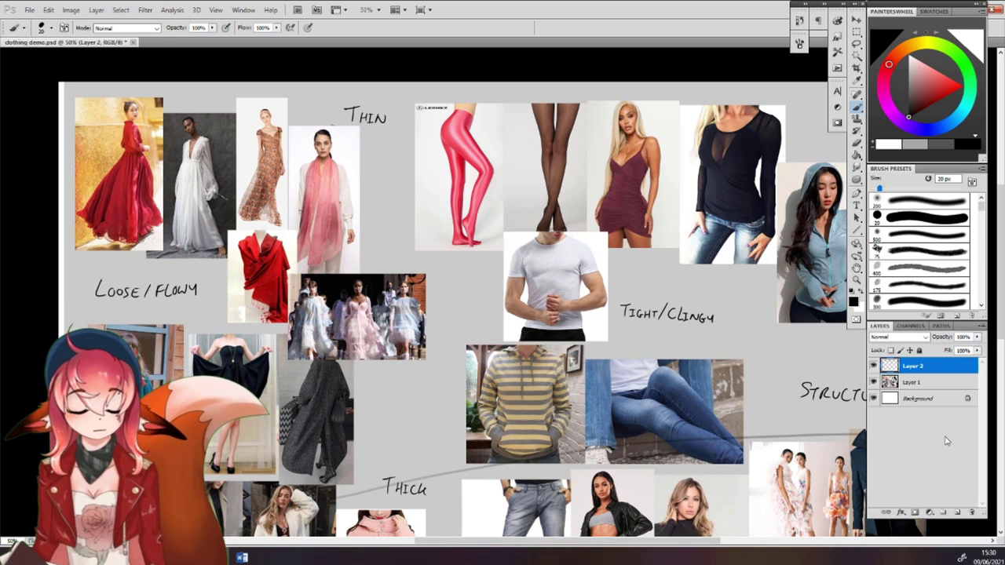
key(ctrl+z)
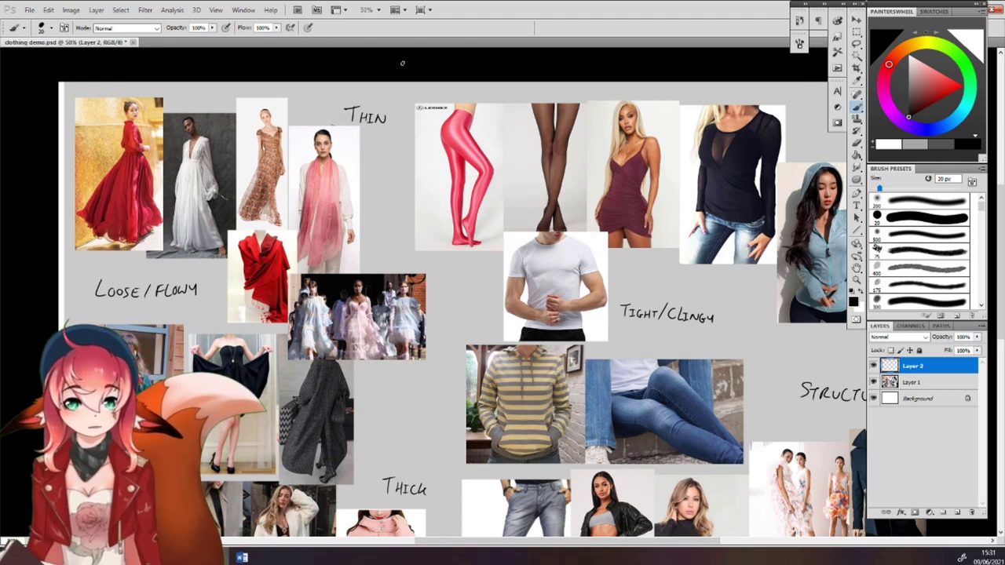
Zoom in on the thin, loose garments, circle the white gown with the brush, and undo the circle.
key(z)
click(200, 124)
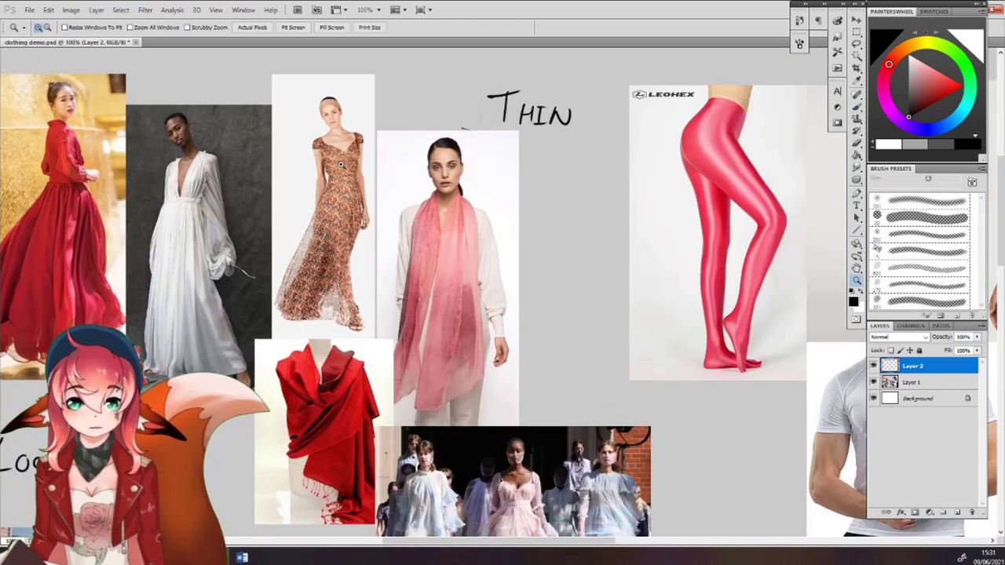
scroll(341, 164, down, 1)
click(858, 108)
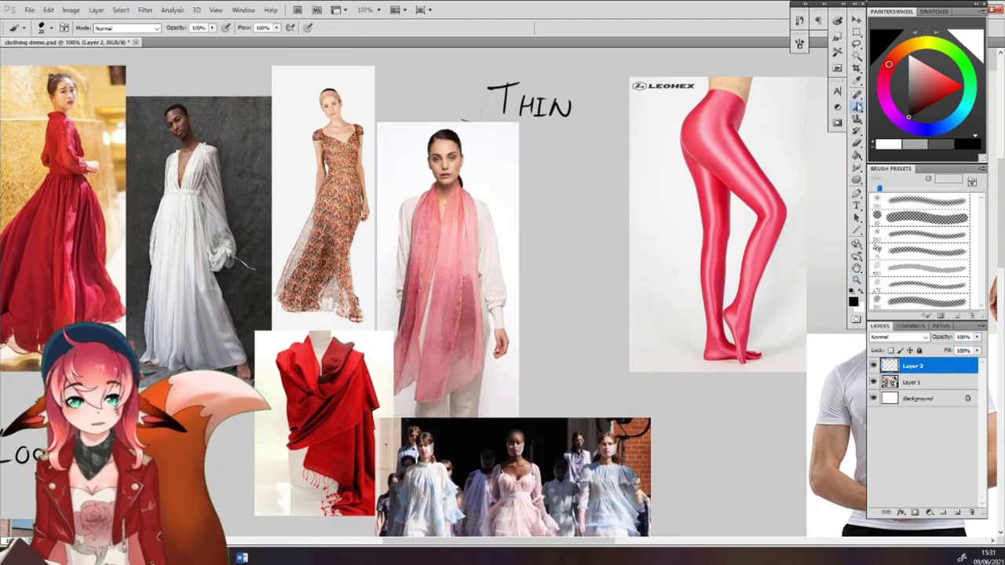
mouse_move(206, 140)
mouse_down()
mouse_move(234, 303)
mouse_move(216, 147)
mouse_up()
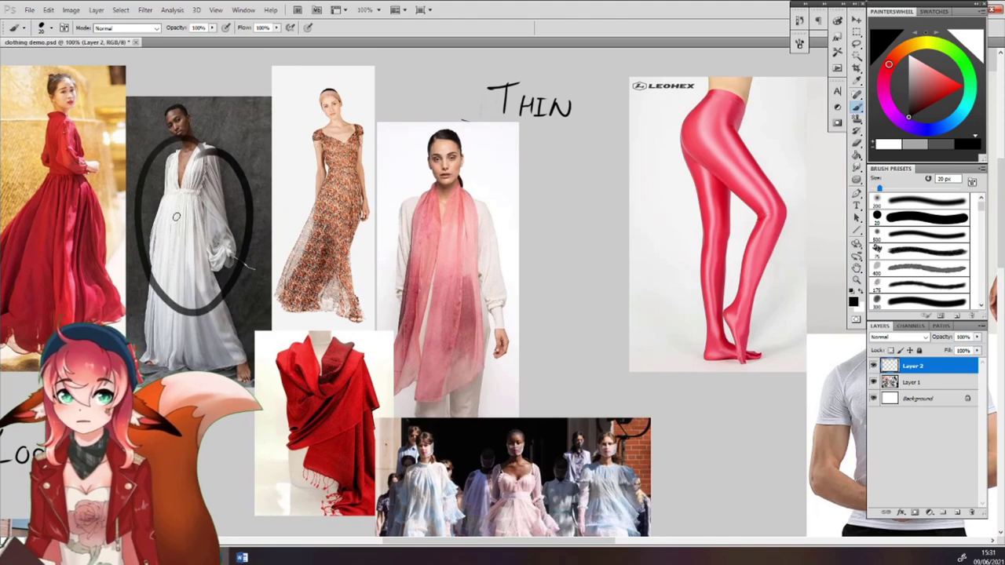
key(ctrl+z)
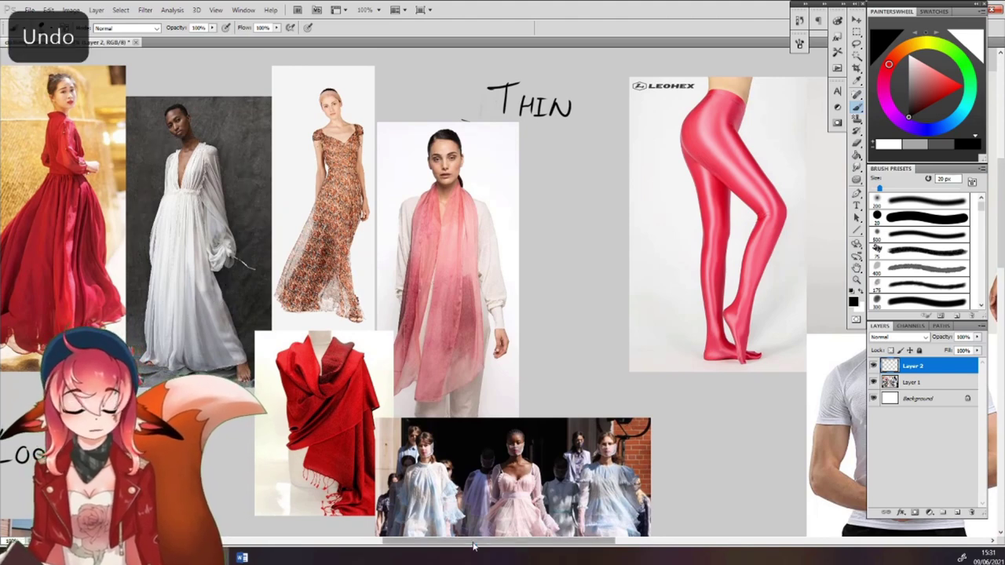
Magnify the runway photo, draw a brush mark over the upper part of the dresses, and undo it.
drag(473, 543, 504, 543)
drag(1000, 208, 1001, 253)
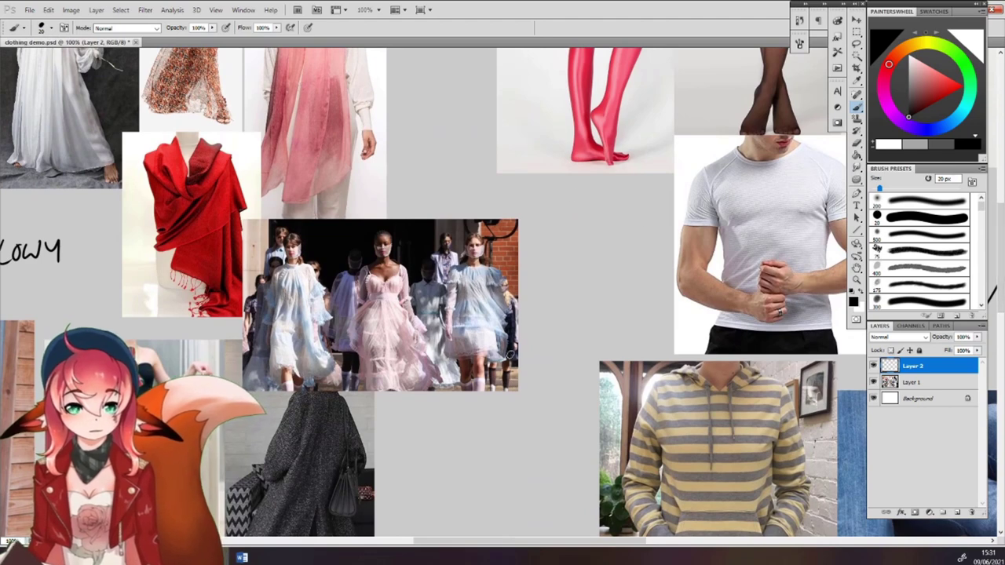
key(z)
double_click(428, 290)
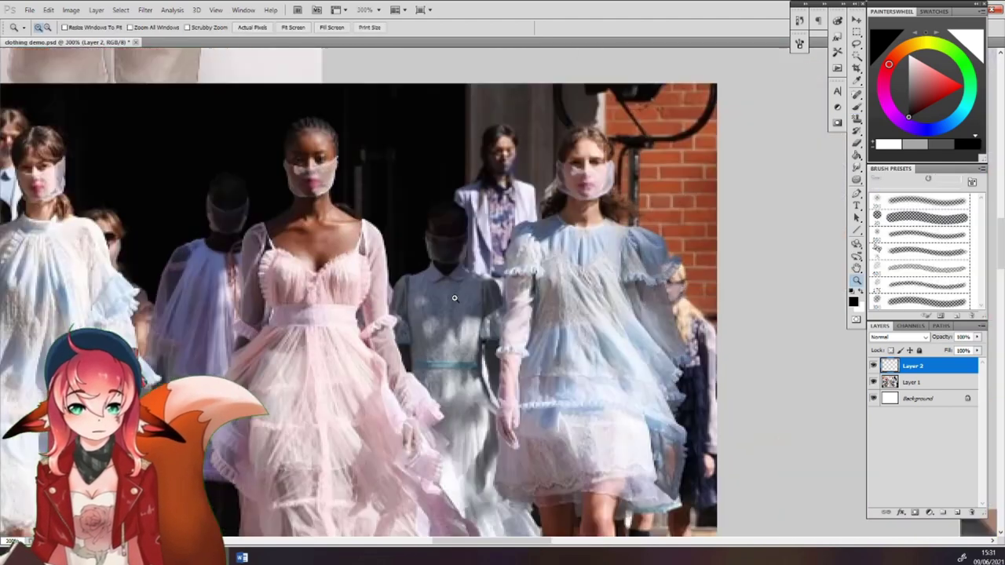
scroll(454, 298, down, 5)
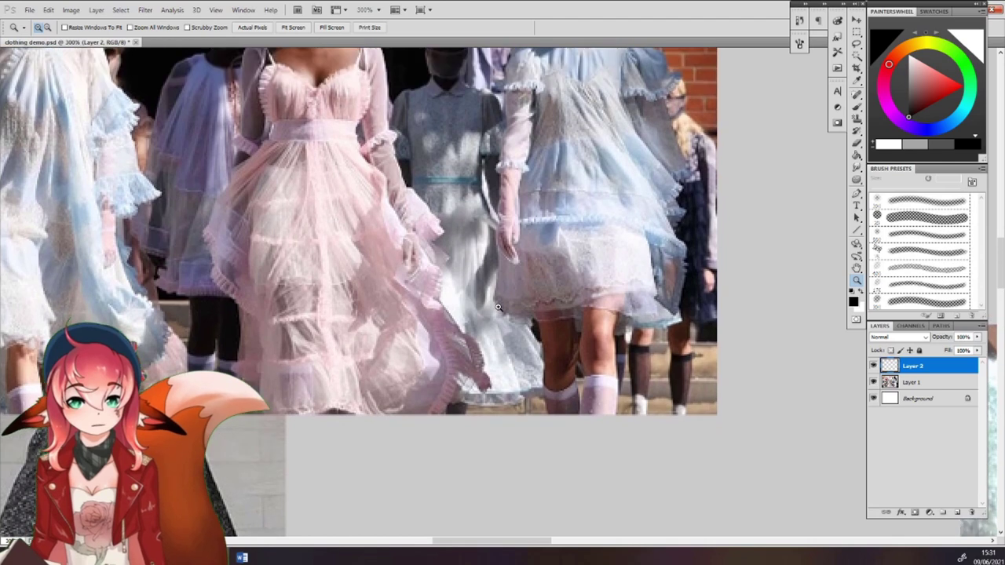
scroll(498, 307, up, 1)
key(b)
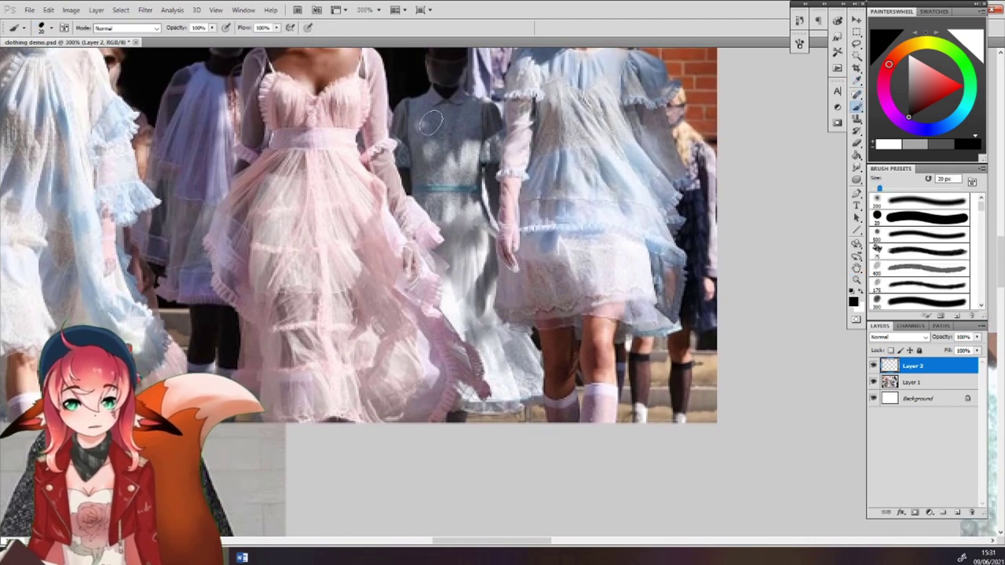
mouse_move(396, 54)
mouse_down()
mouse_move(359, 102)
mouse_move(464, 51)
mouse_up()
key(ctrl+z)
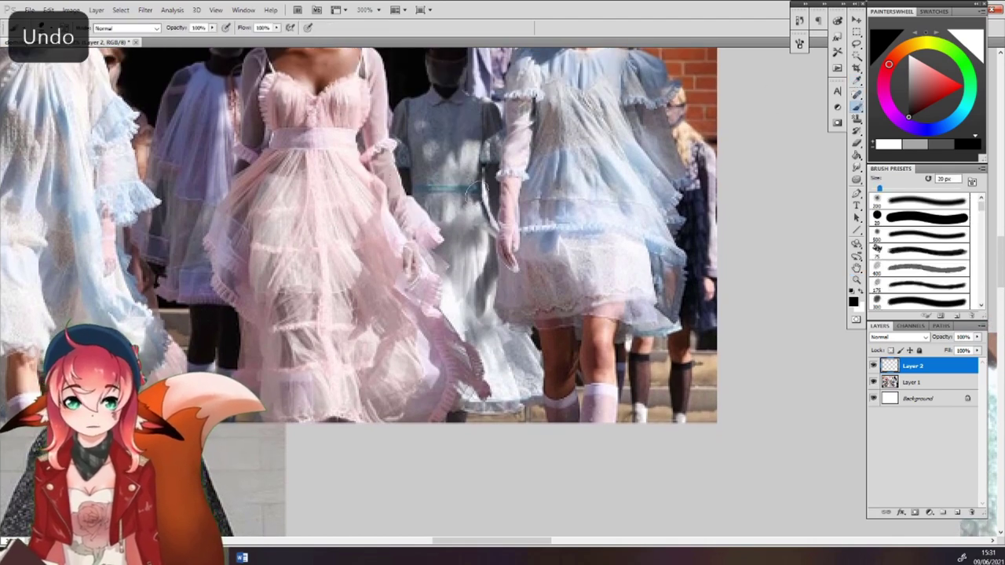
Reduce the brush size to 4 px.
key(bracketleft)
key(bracketleft)
key(bracketleft)
key(bracketleft)
key(bracketleft)
key(bracketleft)
key(bracketleft)
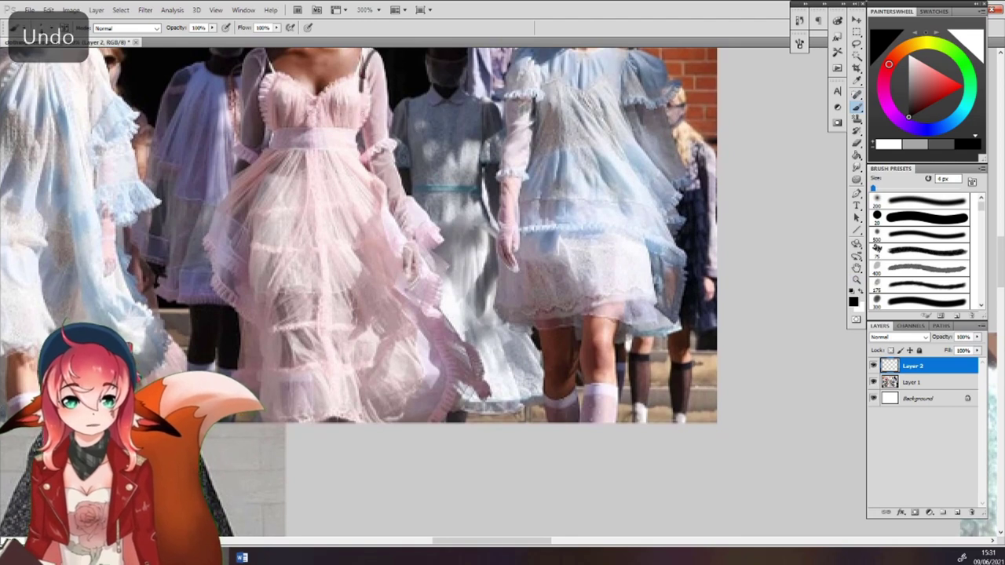
Circle the skirt of the pink runway dress with the thin brush, and undo the marks.
drag(361, 52, 432, 92)
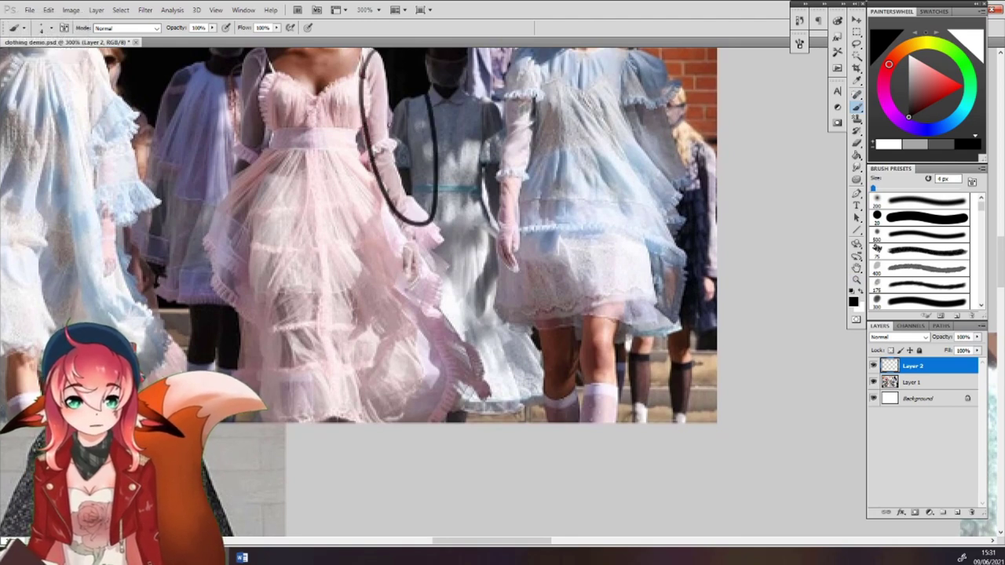
key(ctrl+z)
mouse_move(386, 149)
mouse_down()
mouse_move(420, 252)
mouse_move(361, 157)
mouse_up()
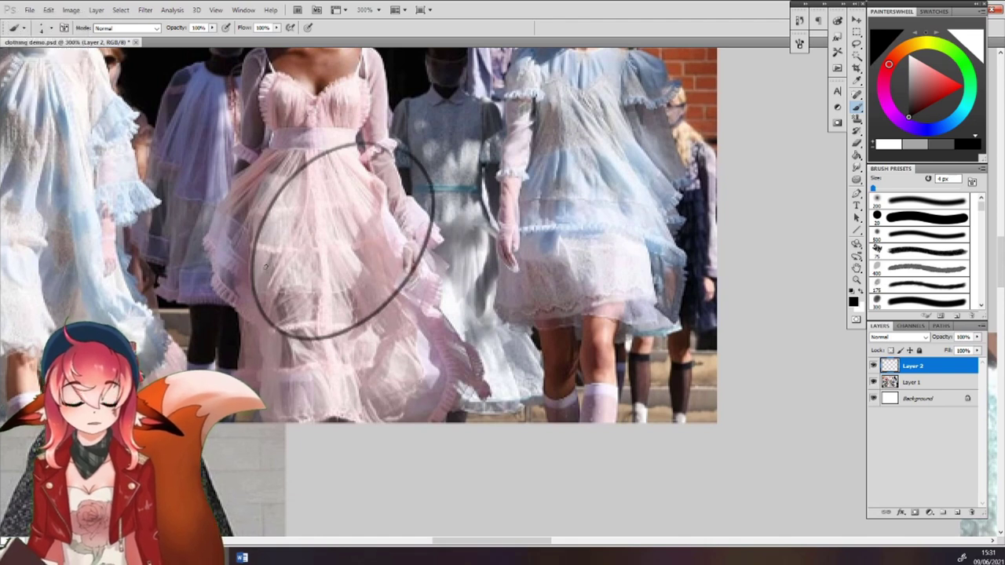
key(ctrl+z)
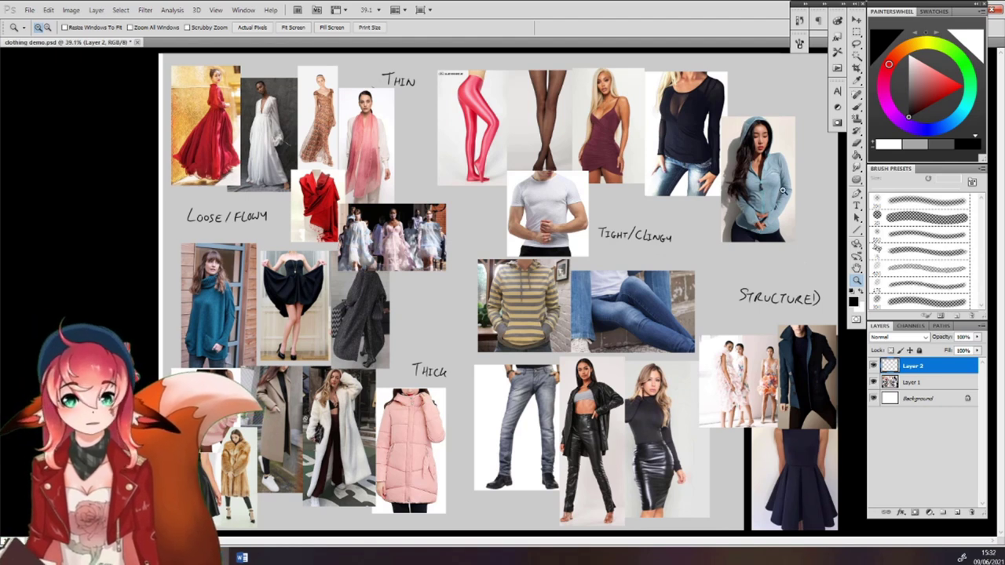
Zoom in on the loose gowns and set the brush colour to bright red.
click(194, 119)
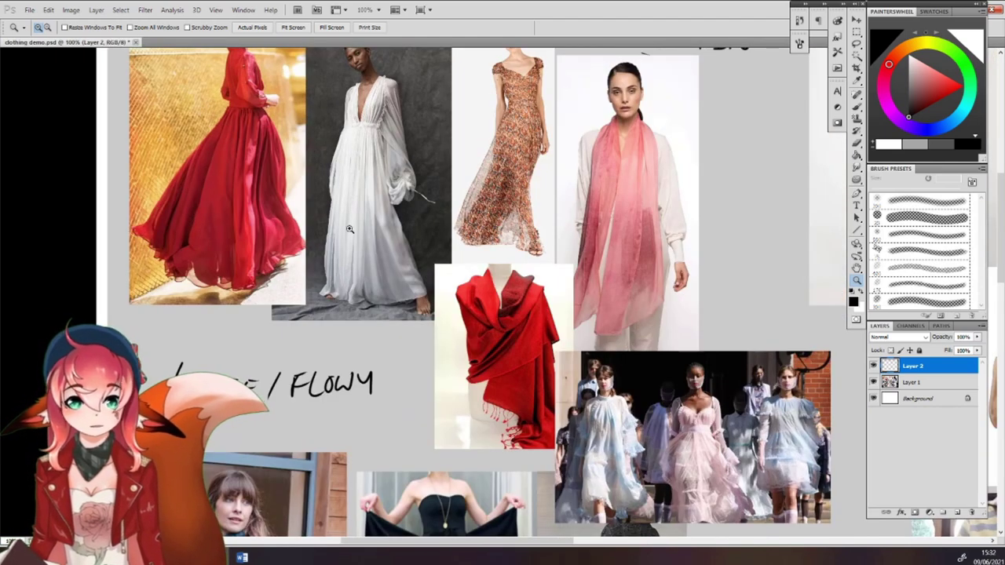
click(857, 105)
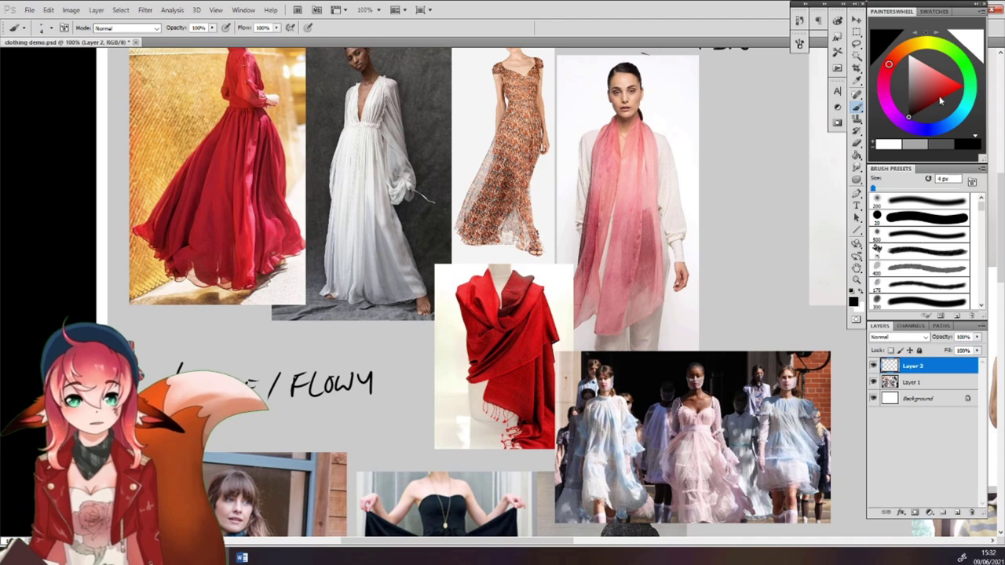
click(961, 86)
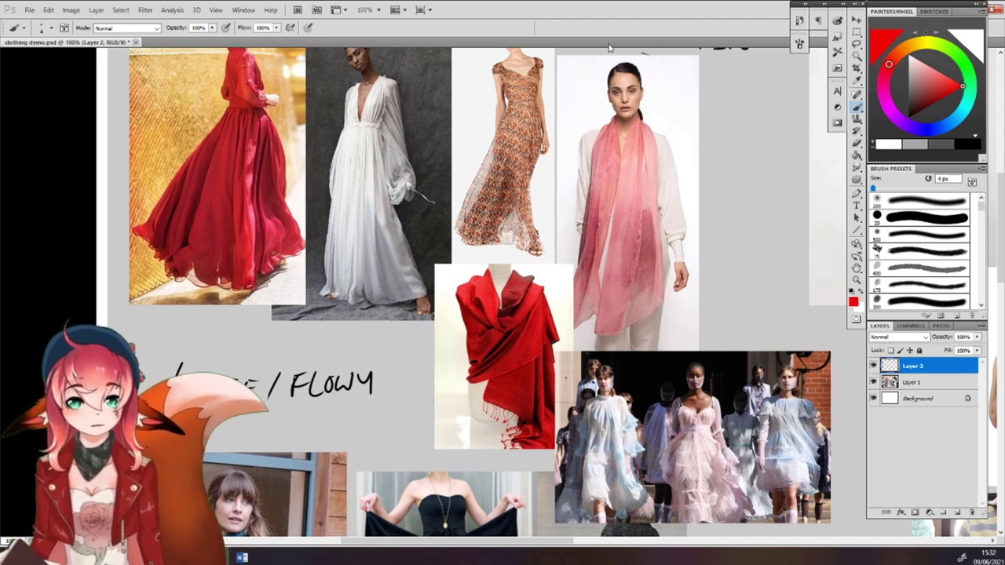
Draw a curved red arrow over the red gown's skirt, and revert the document to before those brush strokes.
drag(98, 256, 188, 234)
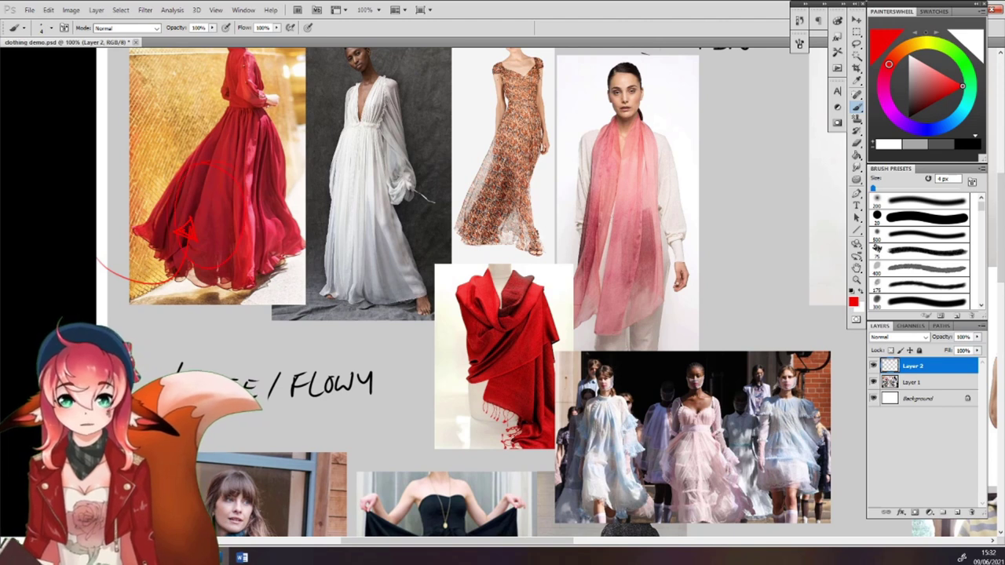
key(ctrl+z)
click(798, 24)
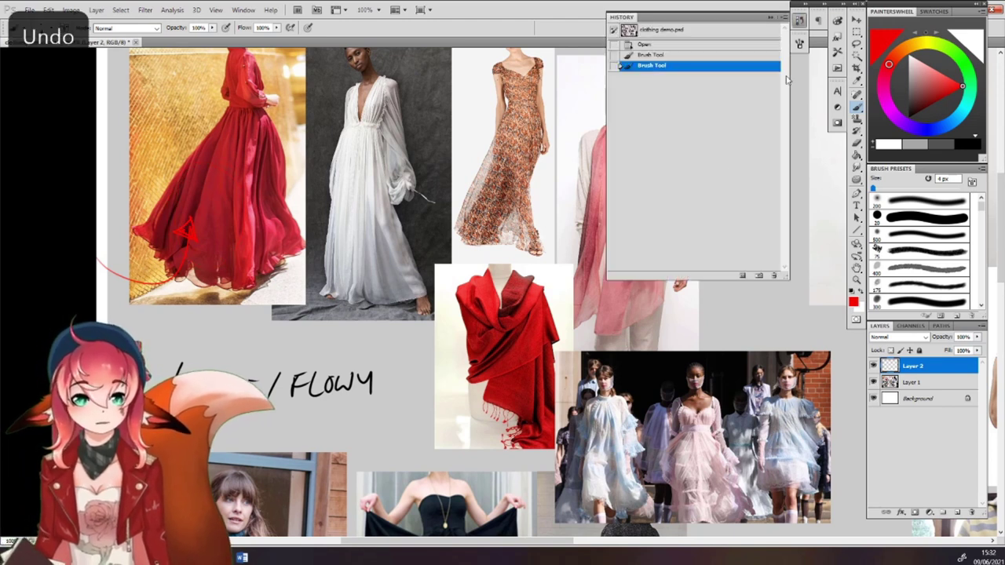
click(676, 57)
click(784, 17)
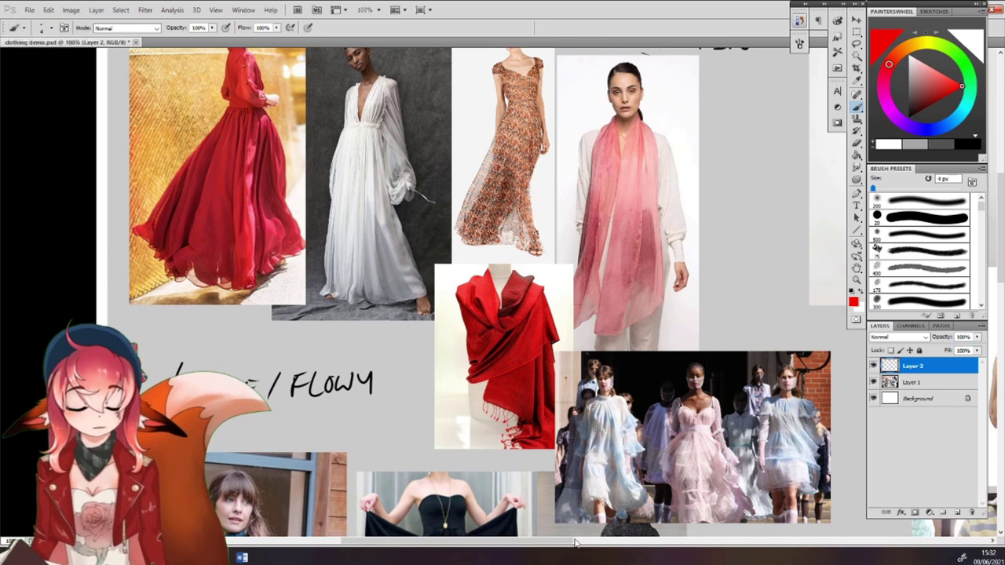
Draw red arrows down the floral dress and the pink scarf to show the fabric's flow, undoing each one.
drag(579, 542, 612, 540)
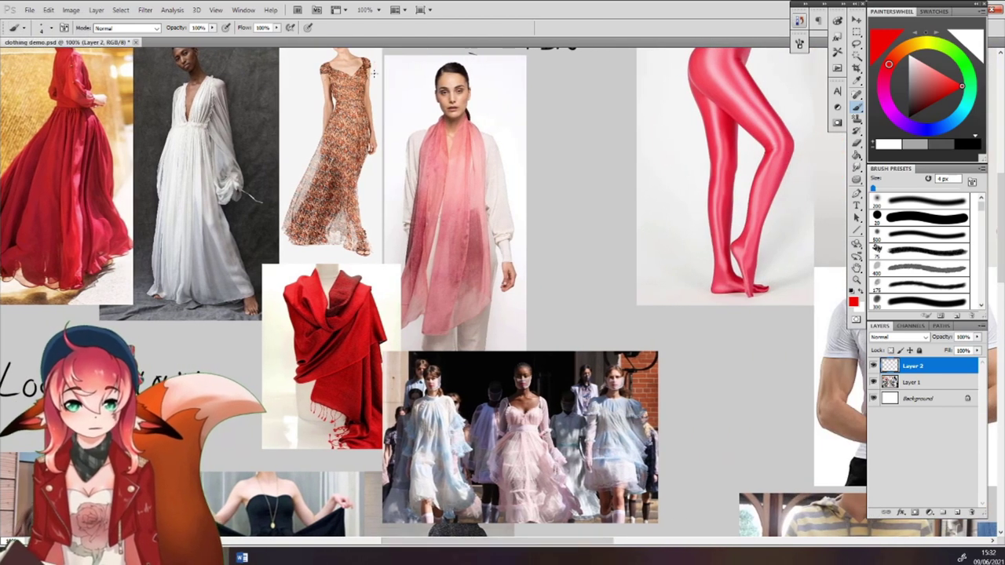
drag(375, 66, 273, 229)
key(ctrl+z)
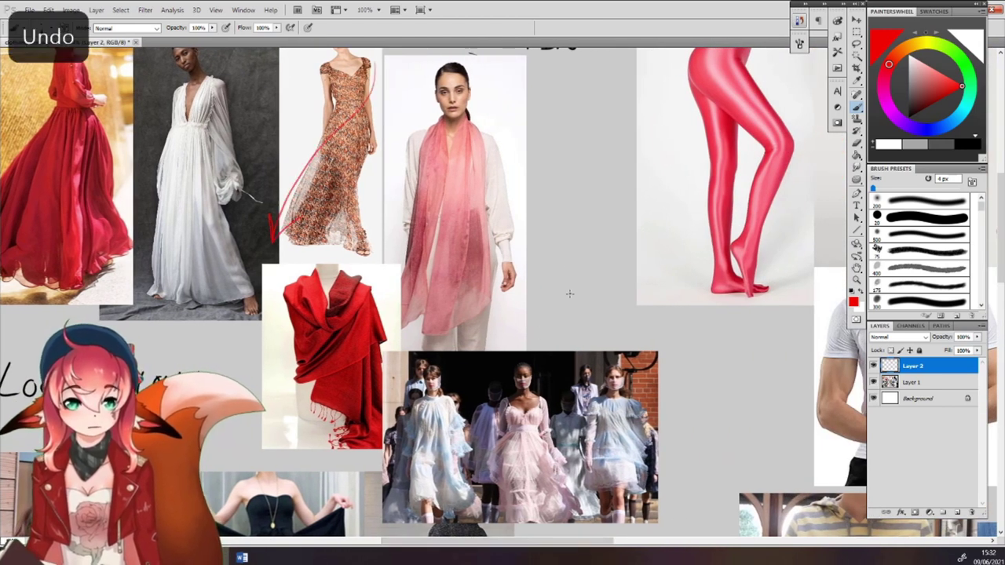
mouse_move(475, 74)
mouse_down()
mouse_move(445, 275)
mouse_move(470, 284)
mouse_up()
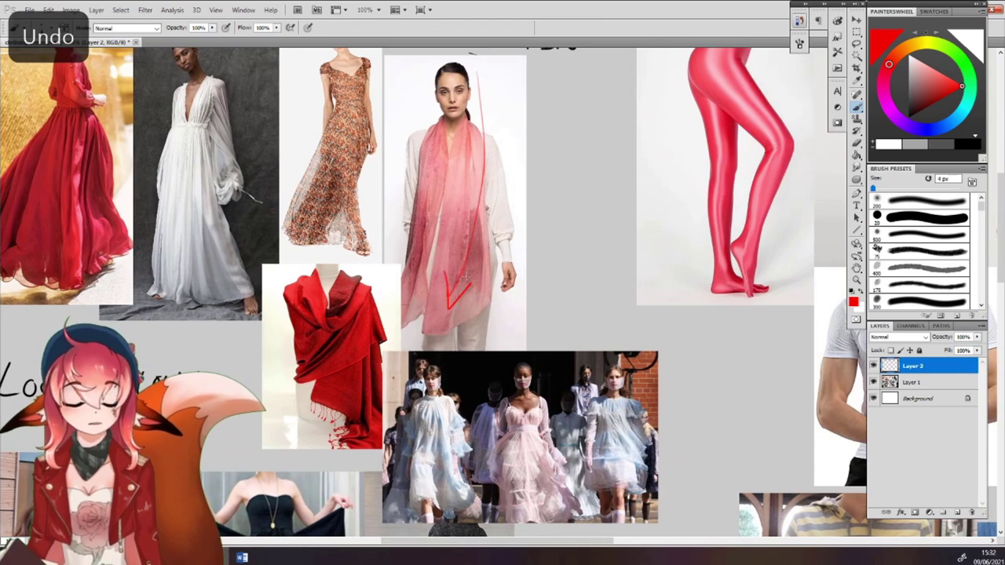
key(ctrl+z)
Mark the white T-shirt's chest and trace the outer leg of the black tights in red, undoing each mark.
drag(504, 544, 660, 541)
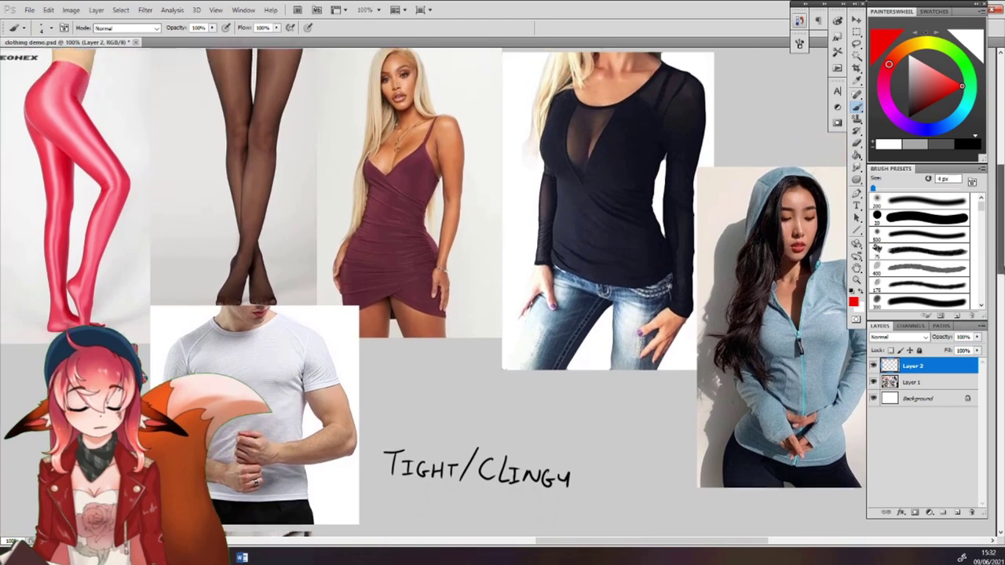
scroll(295, 381, up, 2)
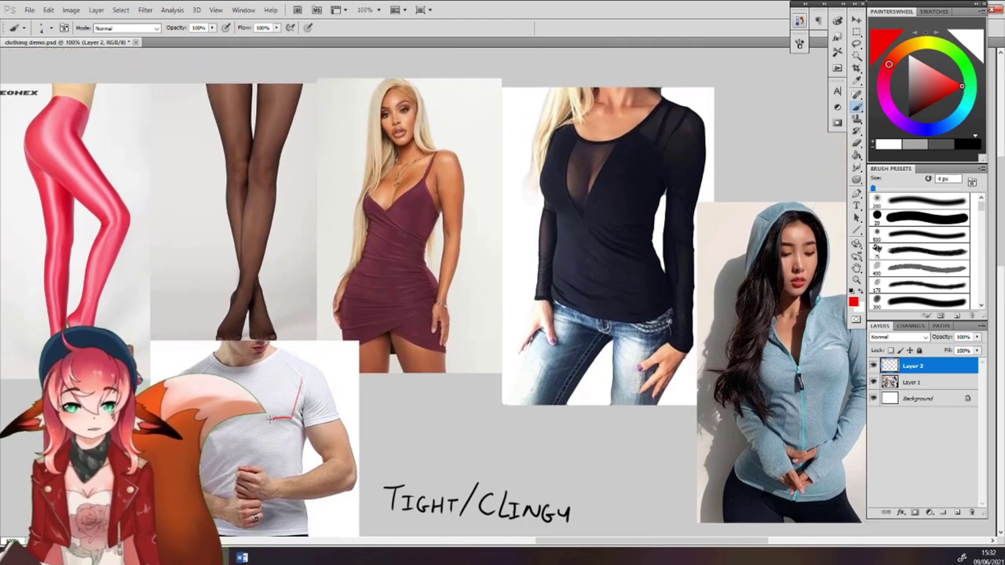
key(ctrl+z)
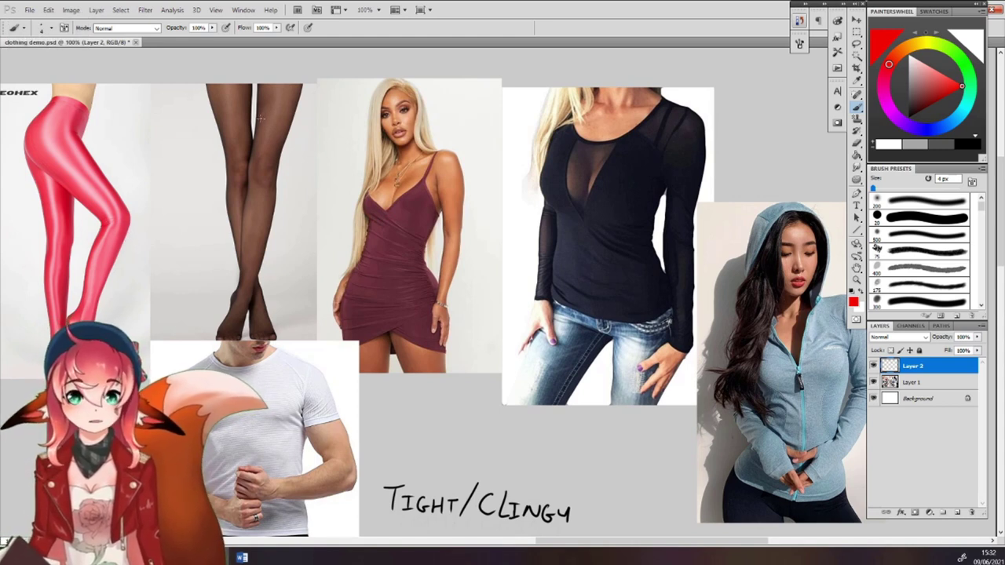
drag(304, 81, 260, 296)
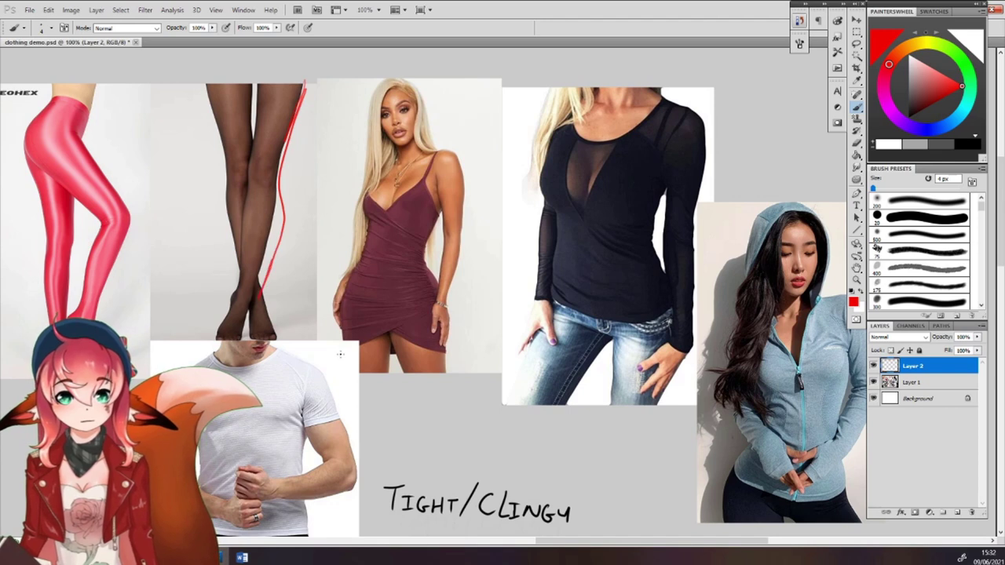
key(ctrl+z)
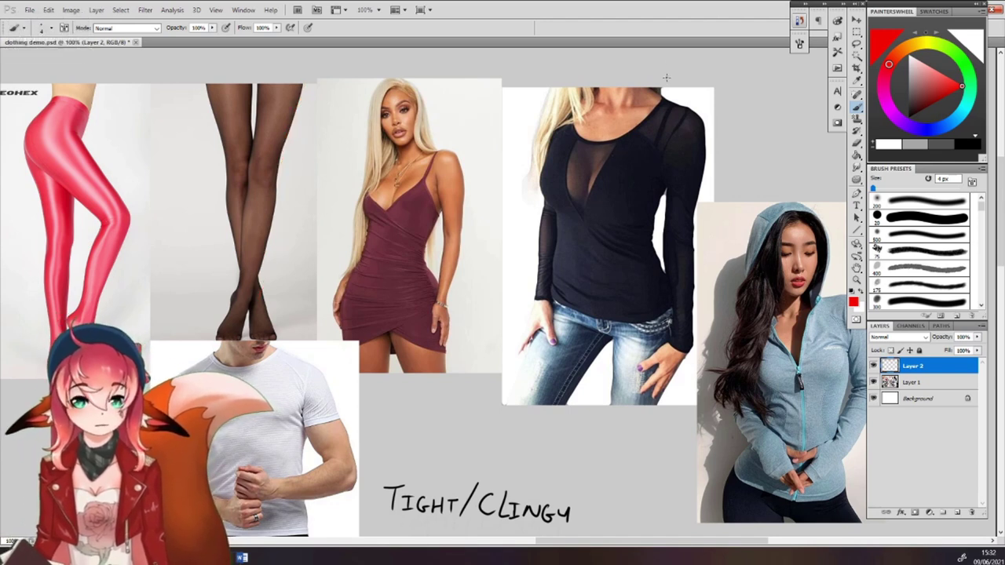
Mark the navy top's sheer neckline and outline its sleeve in red, undoing the marks.
mouse_move(615, 143)
mouse_down()
mouse_move(578, 233)
mouse_move(588, 237)
mouse_move(577, 206)
mouse_up()
mouse_move(567, 134)
mouse_down()
mouse_move(581, 225)
mouse_move(544, 201)
mouse_move(538, 185)
mouse_up()
key(ctrl+z)
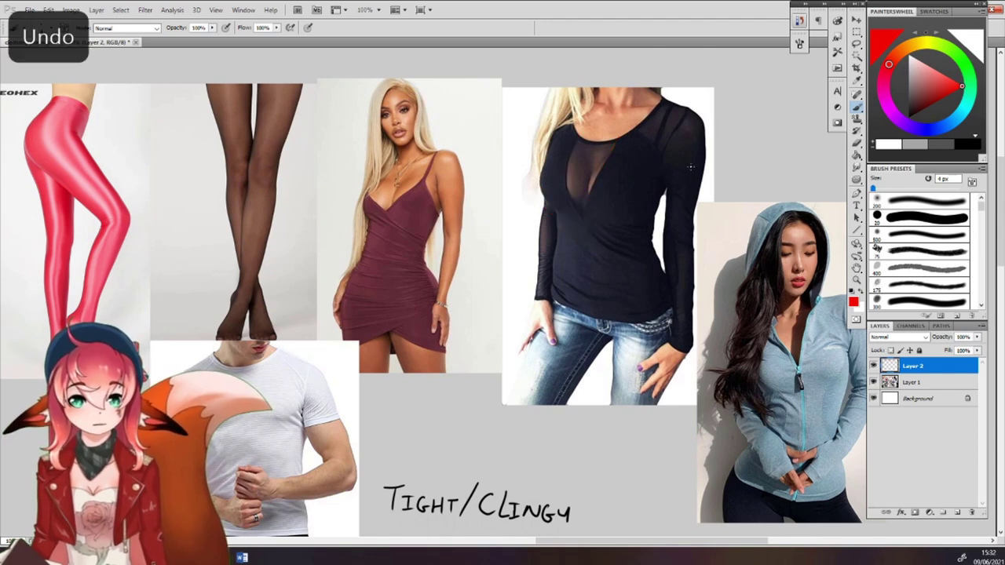
mouse_move(672, 100)
mouse_down()
mouse_move(701, 146)
mouse_move(697, 279)
mouse_move(677, 289)
mouse_move(666, 182)
mouse_up()
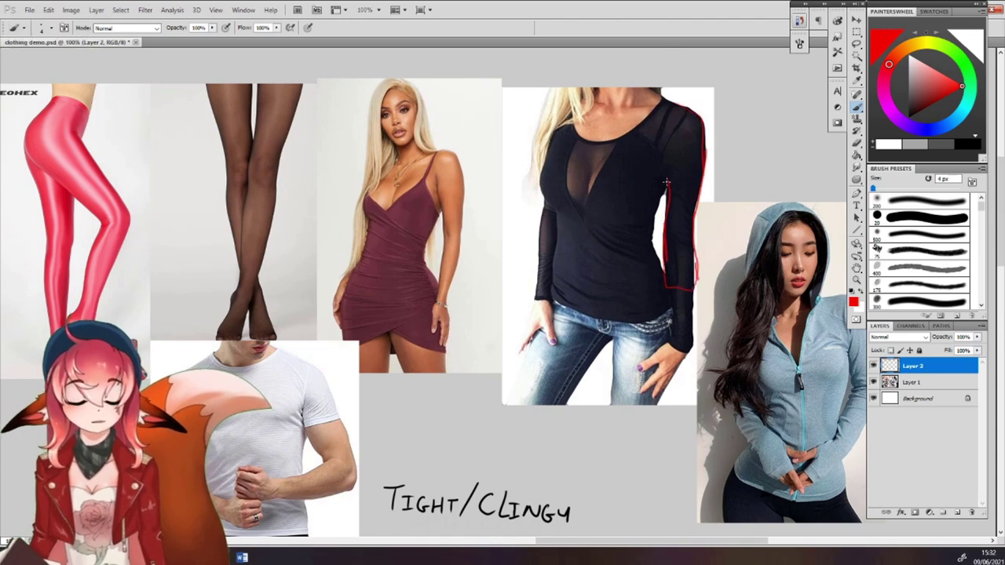
key(ctrl+z)
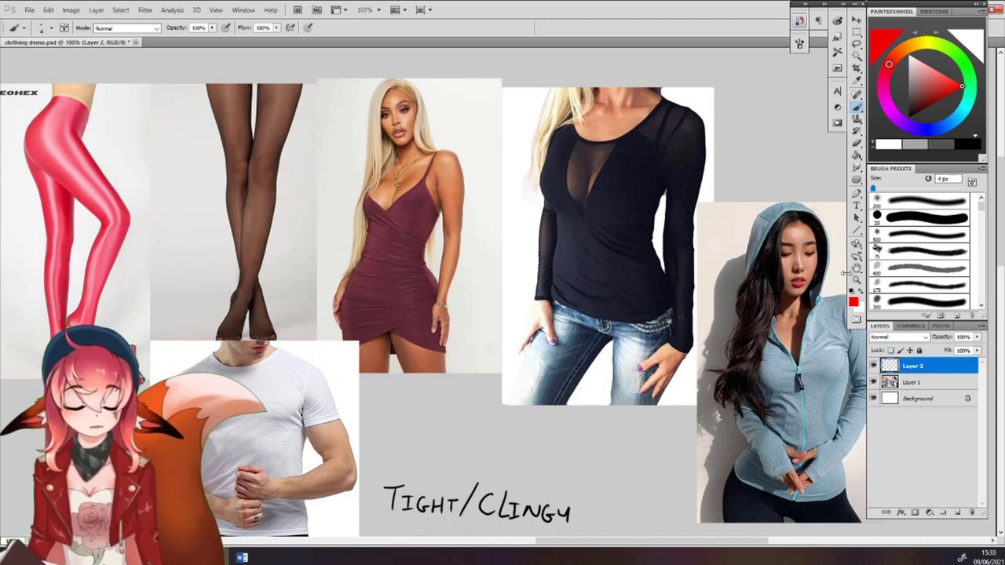
Mark the chest fold on the blue hoodie and the bust folds on the navy top in red, undoing the marks.
mouse_move(848, 370)
mouse_down()
mouse_move(766, 394)
mouse_move(823, 382)
mouse_up()
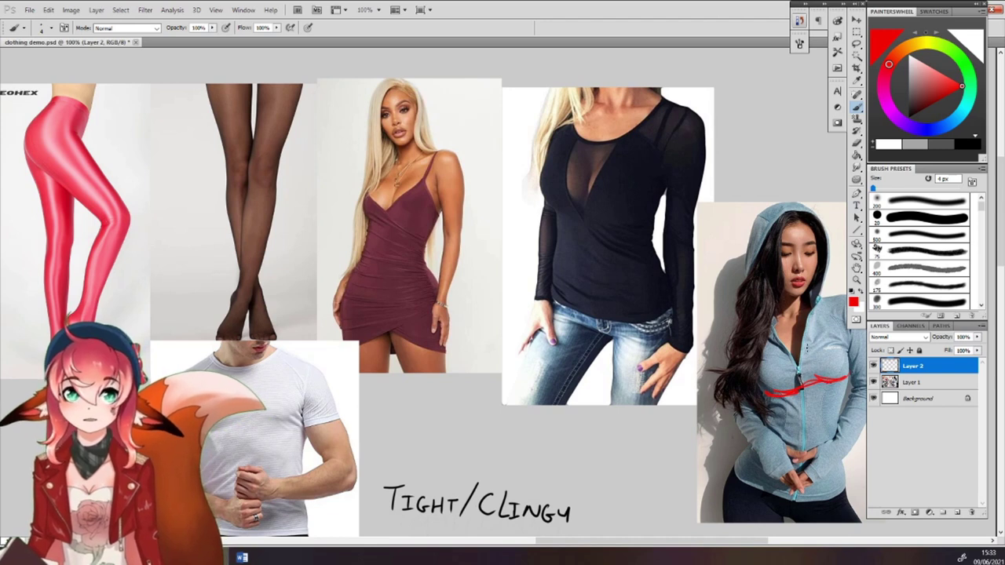
key(ctrl+z)
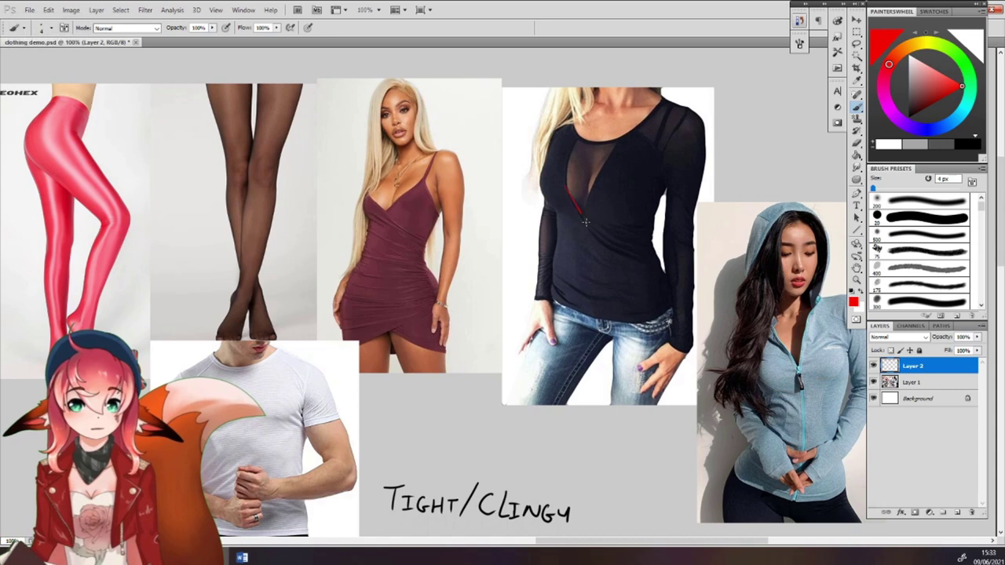
mouse_move(566, 186)
mouse_down()
mouse_move(587, 223)
mouse_move(561, 215)
mouse_move(588, 223)
mouse_up()
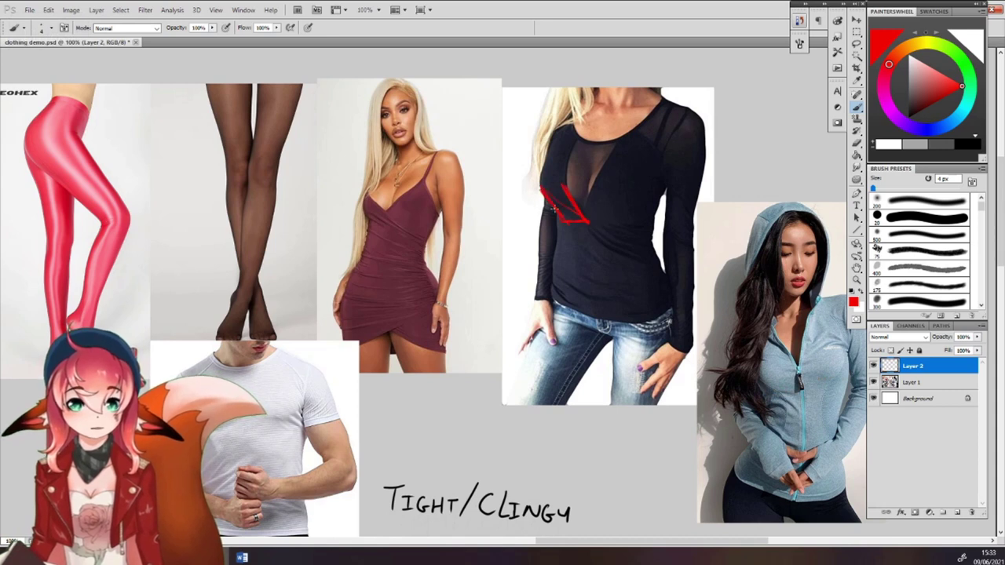
drag(542, 167, 549, 202)
key(ctrl+z)
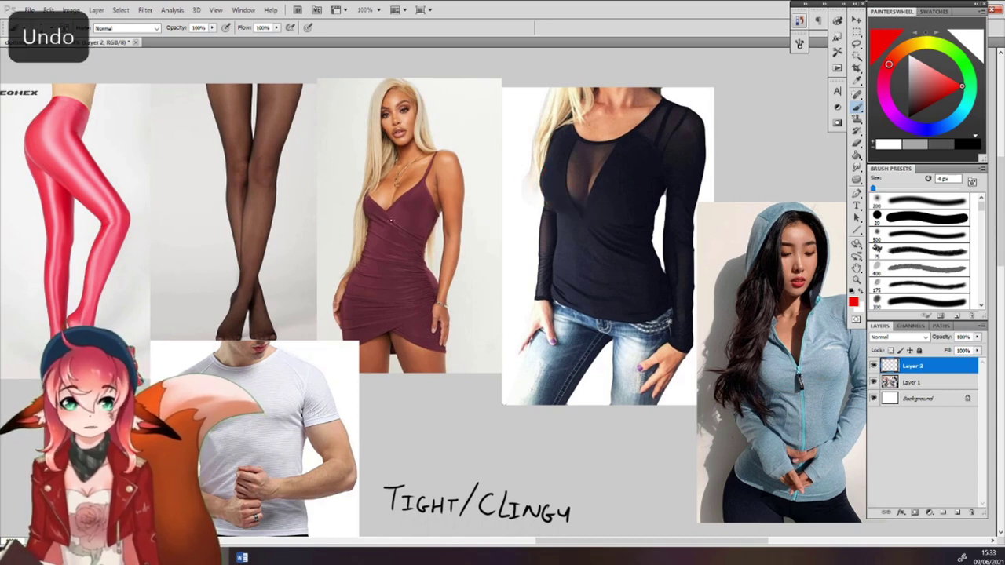
Mark the stretch across the burgundy dress's bust with red strokes, undoing the first attempt and drawing diagonal marks at both ends of the wrap.
drag(365, 206, 380, 229)
mouse_move(370, 202)
mouse_down()
mouse_move(405, 232)
mouse_move(382, 230)
mouse_up()
mouse_move(365, 197)
mouse_down()
mouse_move(402, 232)
mouse_move(385, 234)
mouse_up()
key(ctrl+z)
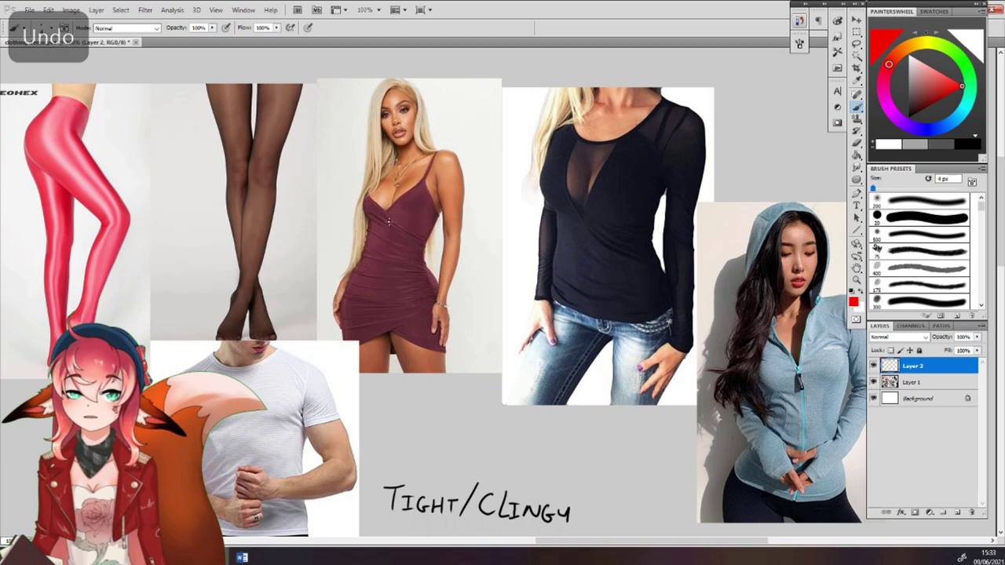
mouse_move(370, 182)
mouse_down()
mouse_move(358, 210)
mouse_move(370, 185)
mouse_up()
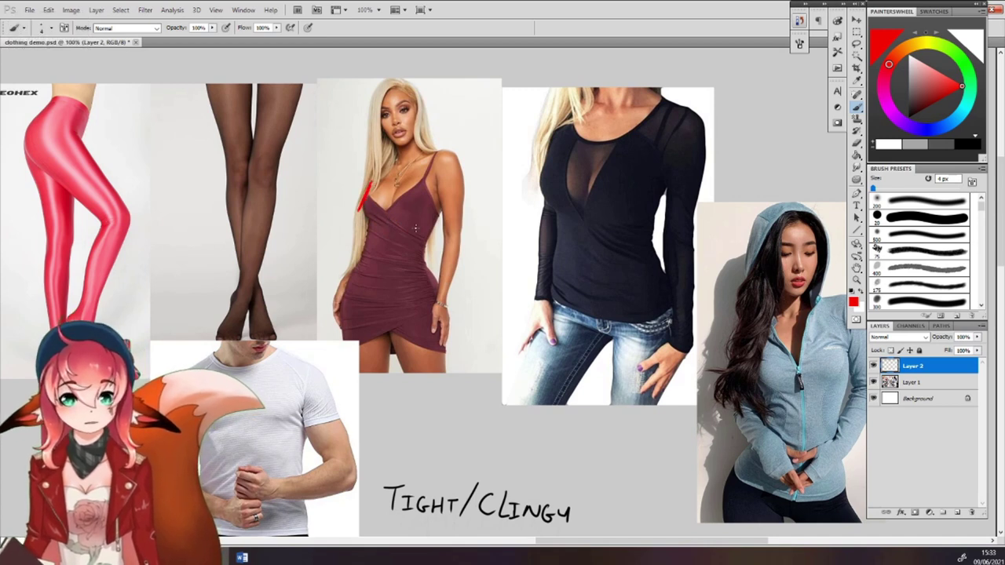
drag(419, 228, 407, 244)
drag(369, 196, 415, 231)
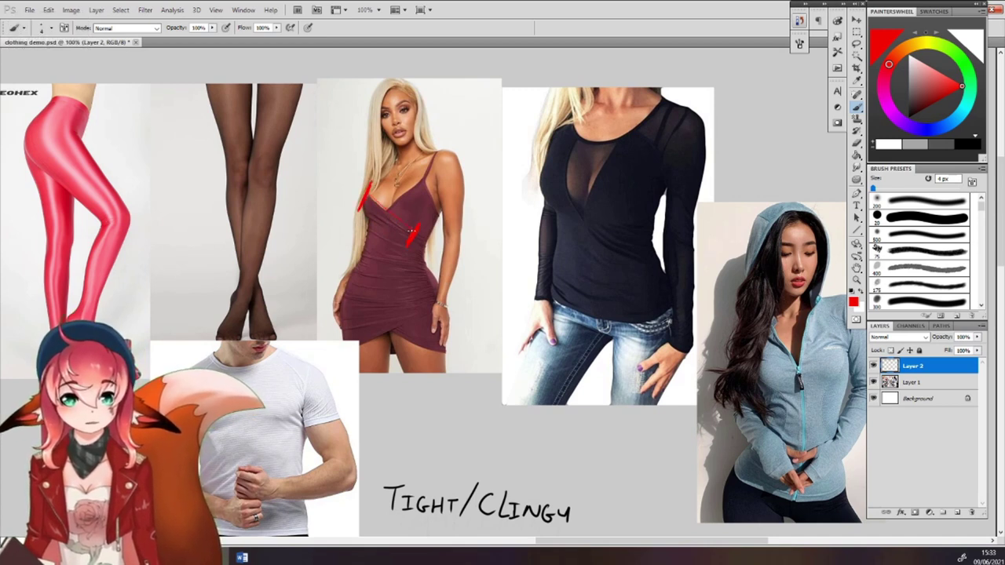
drag(357, 207, 405, 244)
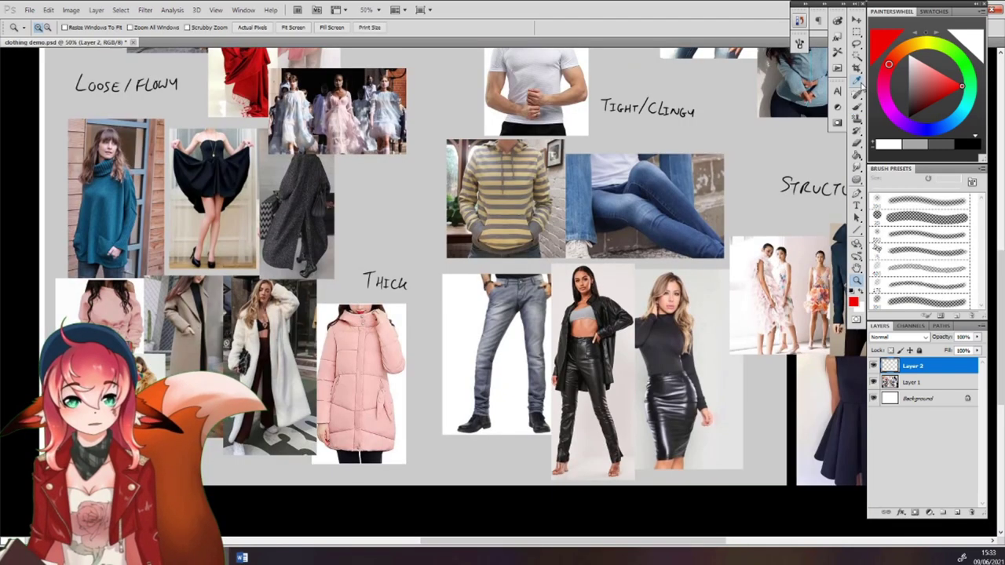
Brush red strokes around the lower groups of photos on the whole board, undoing each one.
click(858, 108)
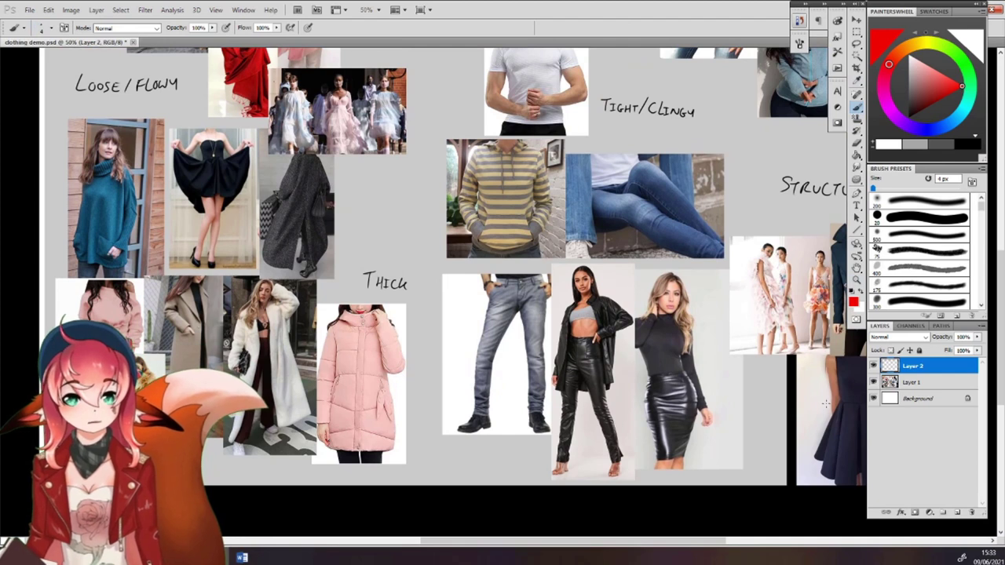
mouse_move(737, 427)
mouse_down()
mouse_move(565, 103)
mouse_move(40, 185)
mouse_move(610, 461)
mouse_move(146, 144)
mouse_up()
drag(47, 187, 39, 346)
key(ctrl+z)
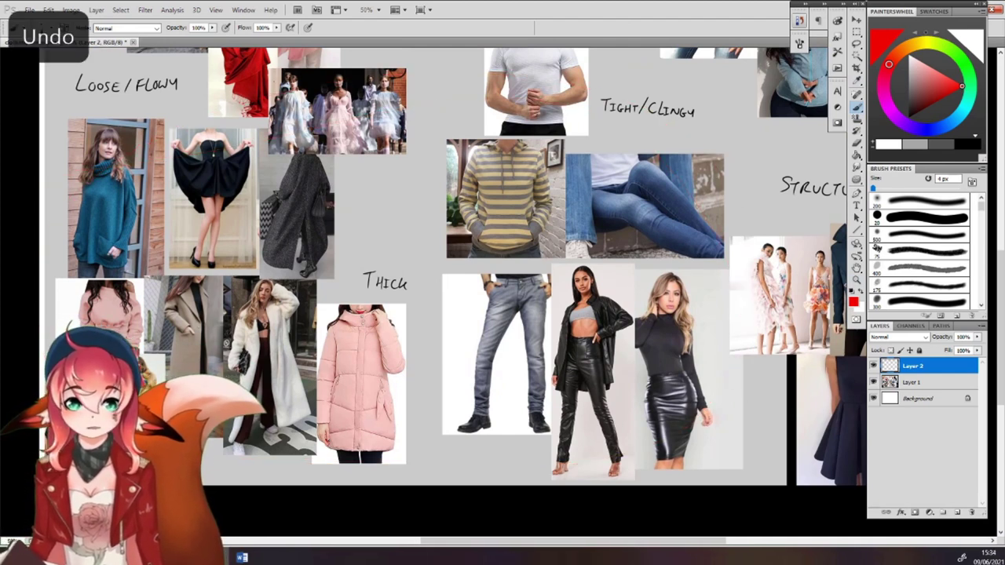
mouse_move(760, 433)
mouse_down()
mouse_move(744, 267)
mouse_move(585, 119)
mouse_move(352, 189)
mouse_move(164, 139)
mouse_move(66, 230)
mouse_move(56, 315)
mouse_move(481, 483)
mouse_move(748, 438)
mouse_move(759, 471)
mouse_up()
key(ctrl+z)
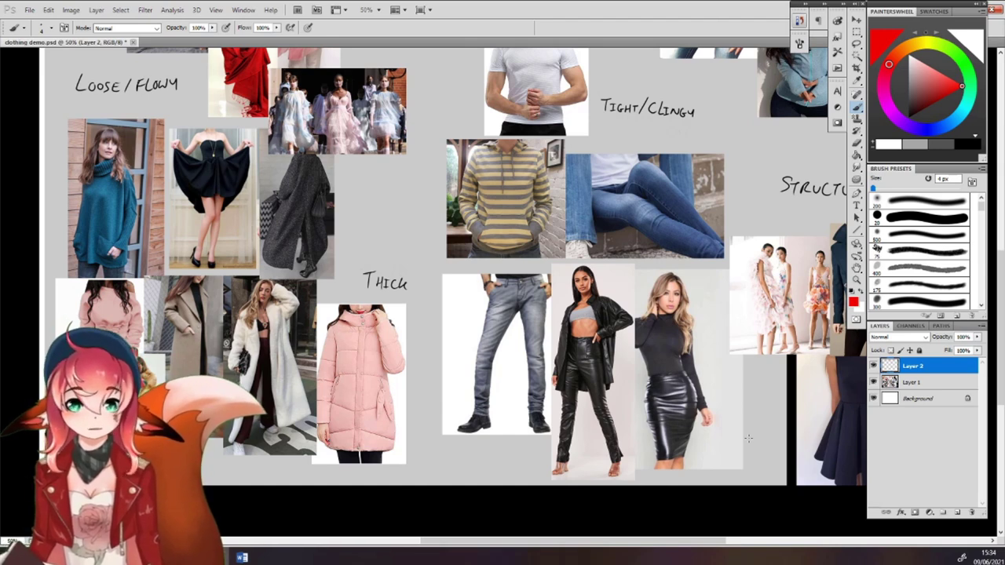
Outline the quilted sleeve and chest sections of the pink puffer coat in red, and undo the strokes.
key(z)
click(215, 322)
click(215, 321)
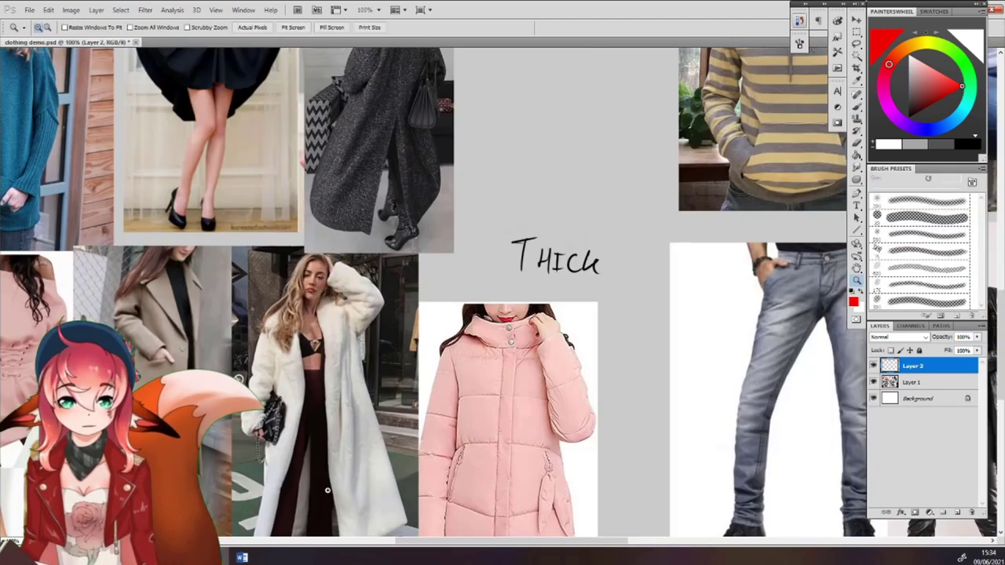
drag(428, 544, 377, 549)
scroll(439, 468, down, 1)
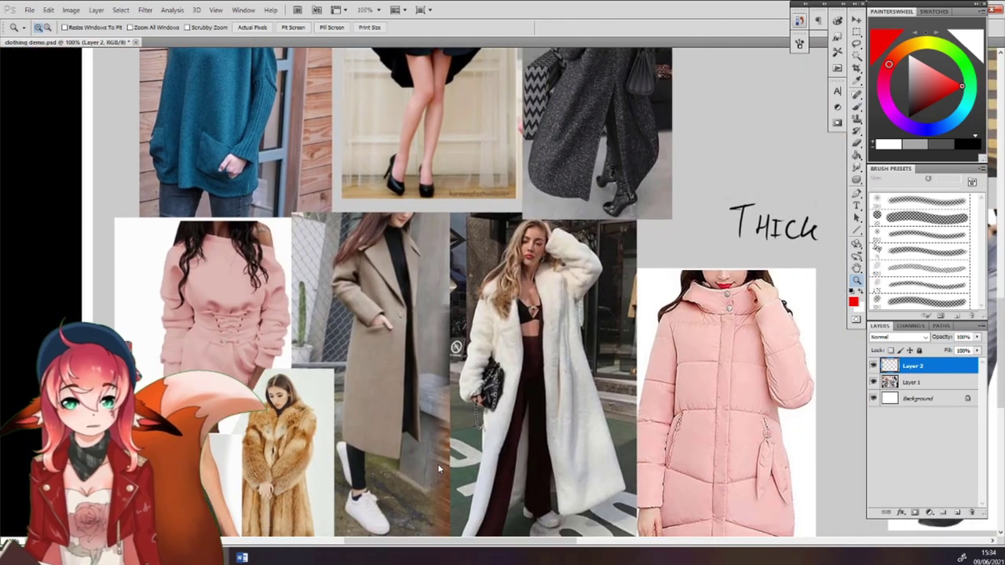
click(856, 107)
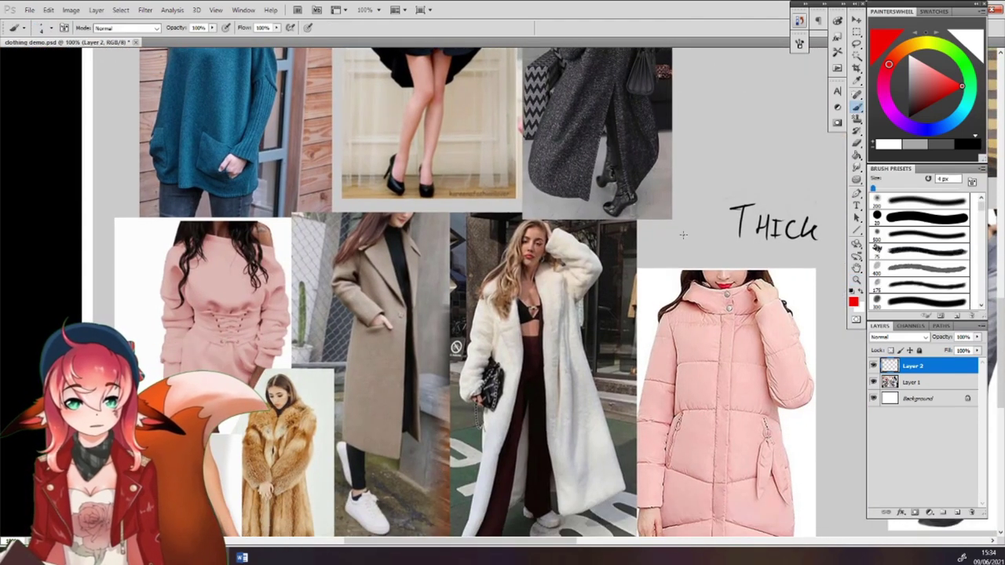
mouse_move(664, 317)
mouse_down()
mouse_move(647, 380)
mouse_move(673, 376)
mouse_move(659, 318)
mouse_move(678, 395)
mouse_move(669, 447)
mouse_move(637, 424)
mouse_up()
mouse_move(648, 383)
mouse_down()
mouse_move(636, 437)
mouse_move(670, 394)
mouse_move(672, 425)
mouse_up()
mouse_move(678, 378)
mouse_down()
mouse_move(717, 407)
mouse_move(723, 328)
mouse_up()
mouse_move(720, 369)
mouse_down()
mouse_move(658, 306)
mouse_move(672, 412)
mouse_up()
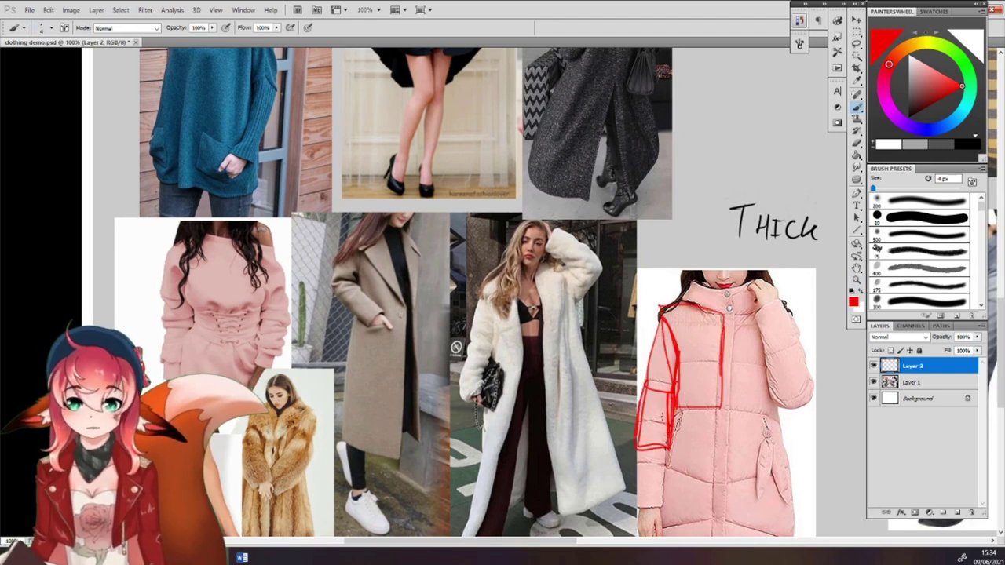
key(ctrl+z)
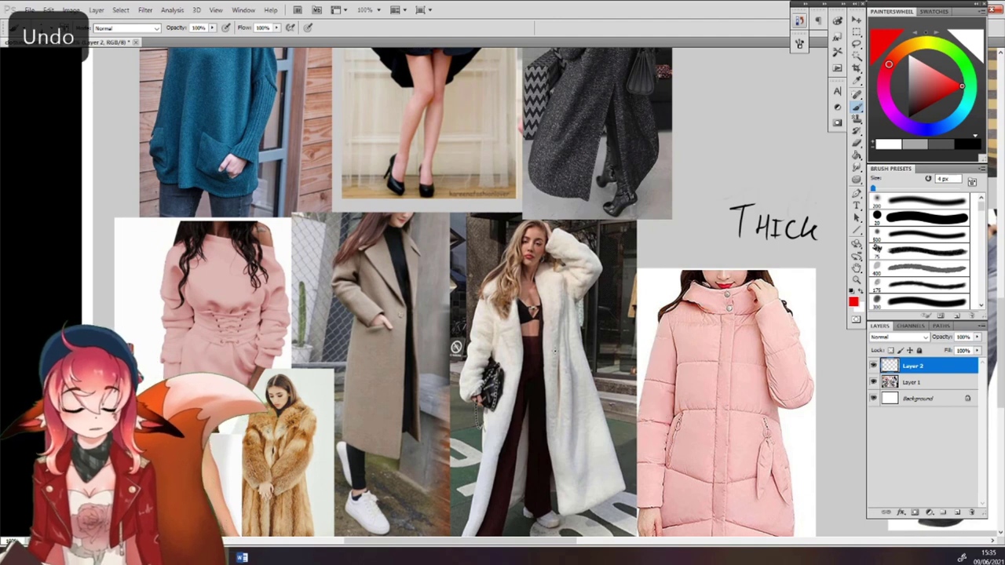
Outline the open front panel of the white fur coat, add a red arrow across it, and revert the document to the new layer state.
mouse_move(540, 272)
mouse_down()
mouse_move(545, 434)
mouse_move(616, 498)
mouse_move(559, 270)
mouse_move(540, 273)
mouse_up()
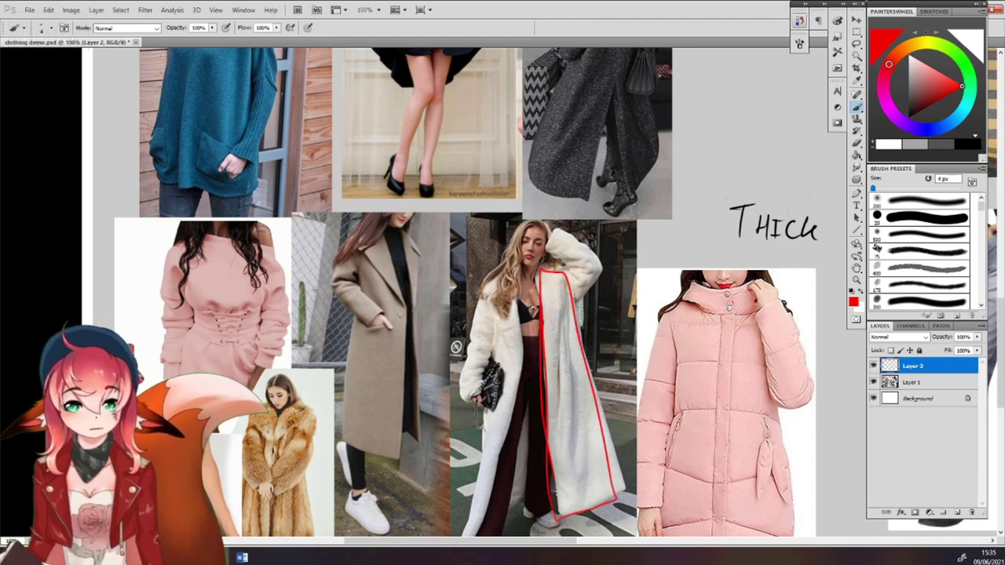
mouse_move(554, 518)
mouse_down()
mouse_move(593, 379)
mouse_move(564, 267)
mouse_up()
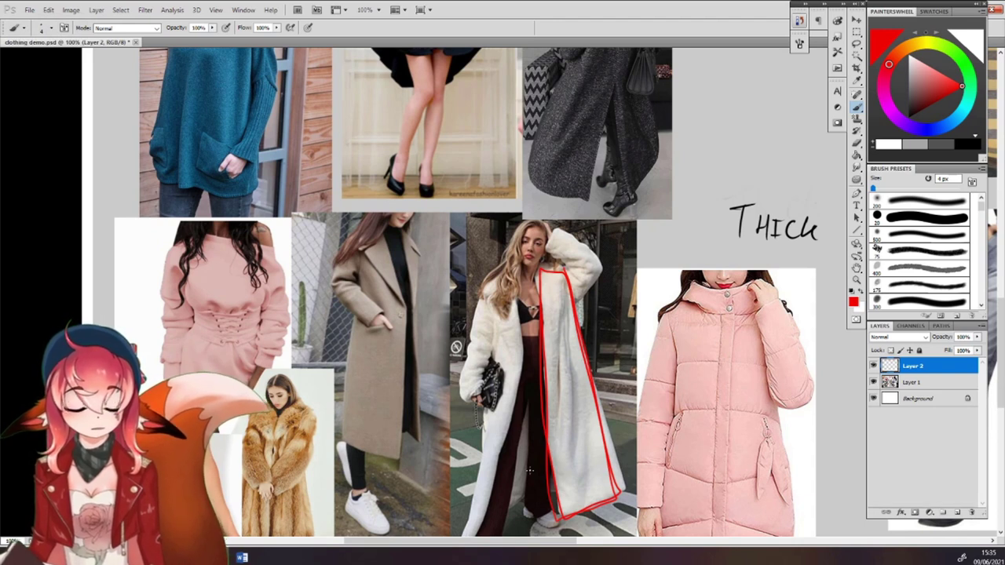
drag(559, 492, 602, 467)
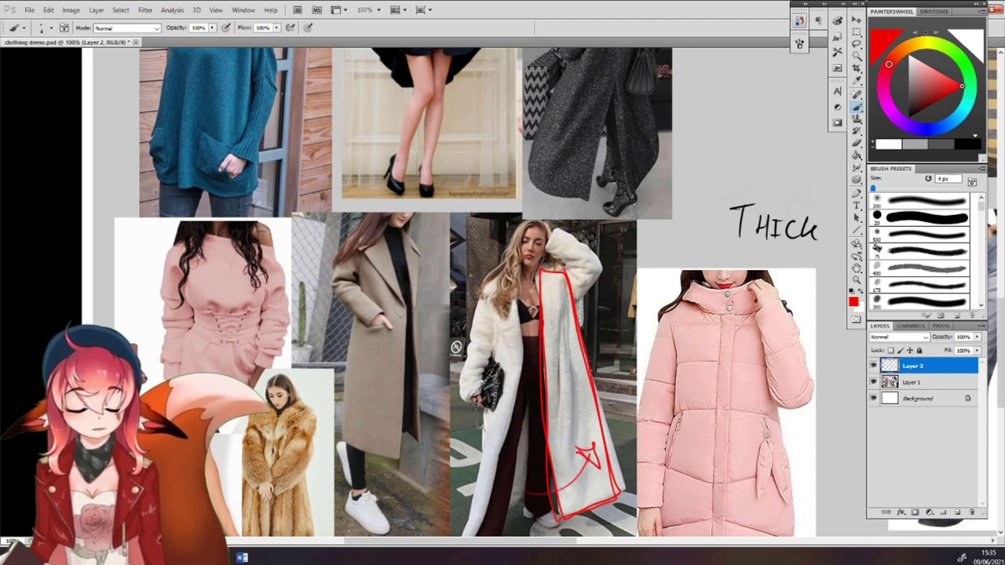
drag(796, 22, 779, 24)
click(781, 22)
click(674, 131)
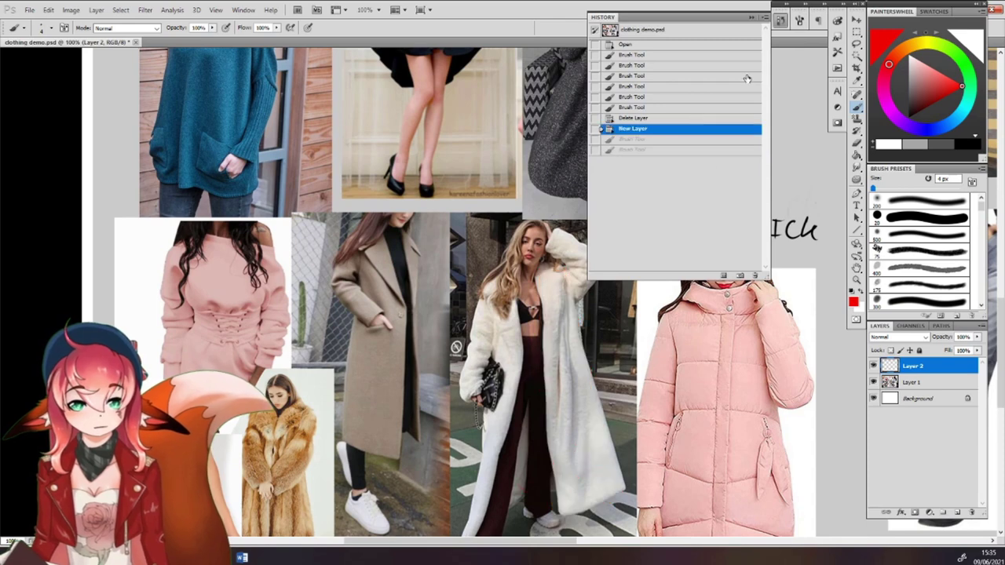
click(799, 20)
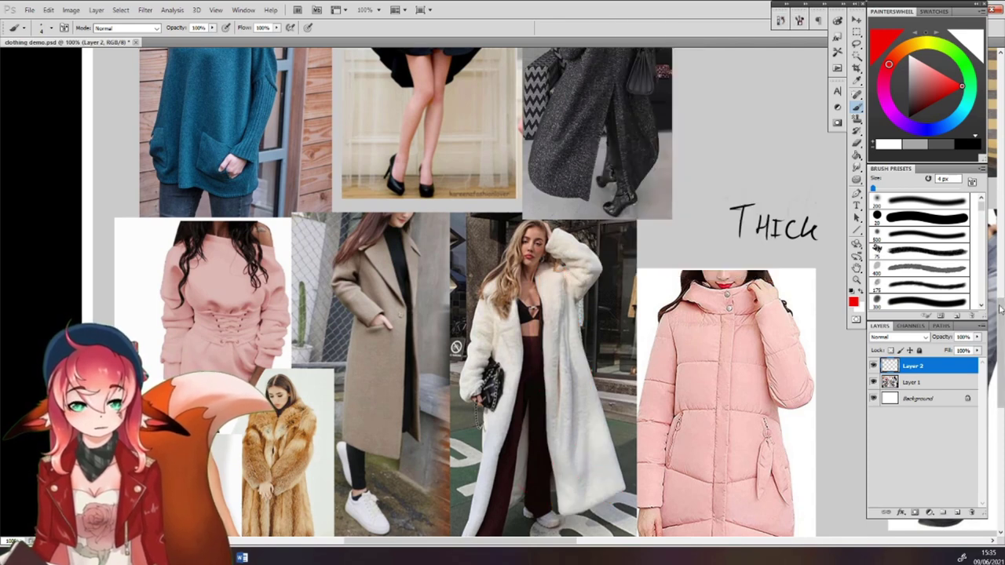
Trace the flared back panel of the long grey coat in red, and undo the strokes.
scroll(620, 251, up, 5)
mouse_move(620, 251)
mouse_down()
mouse_move(603, 379)
mouse_move(531, 392)
mouse_move(592, 222)
mouse_move(613, 275)
mouse_move(541, 389)
mouse_move(554, 258)
mouse_up()
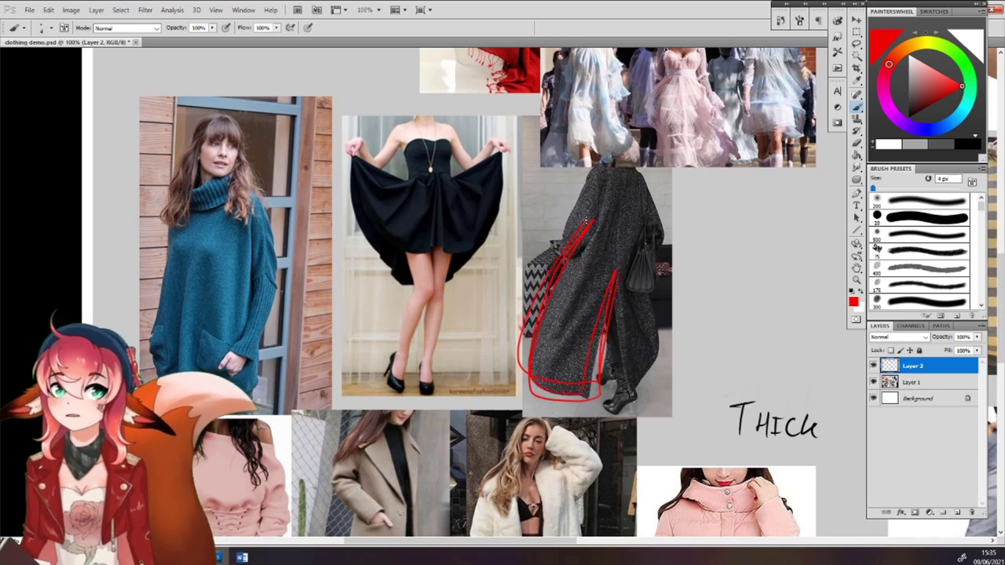
key(ctrl+z)
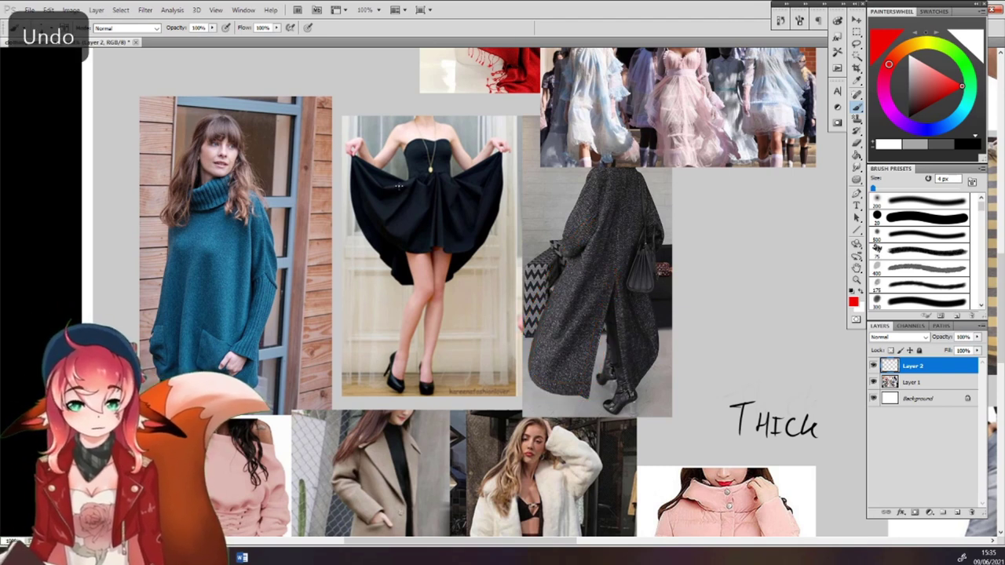
Mark the black dress's held corners and waist in red, and add downward arrows beside its skirt and along the teal sweater's sleeve.
drag(354, 165, 357, 161)
click(500, 155)
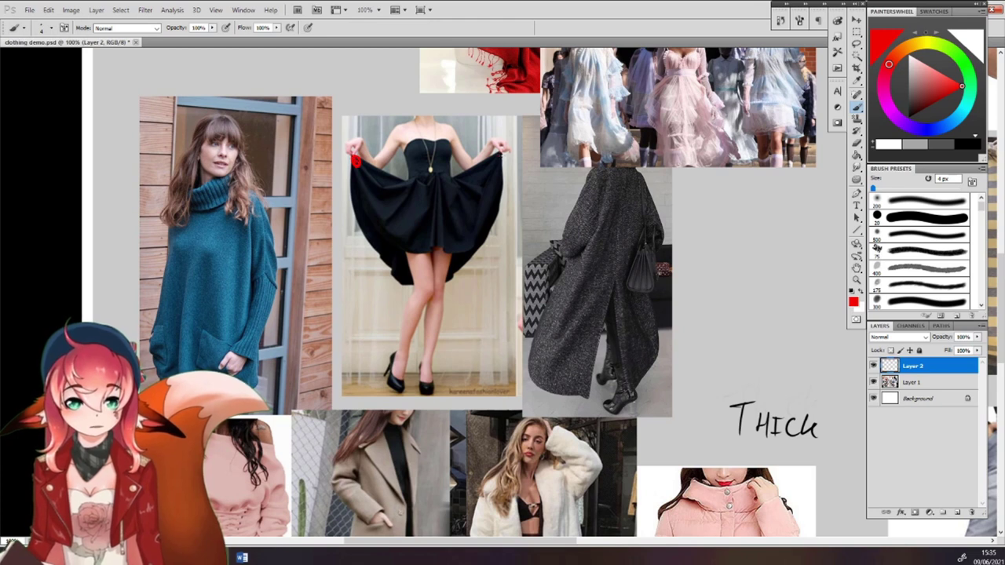
drag(419, 174, 447, 173)
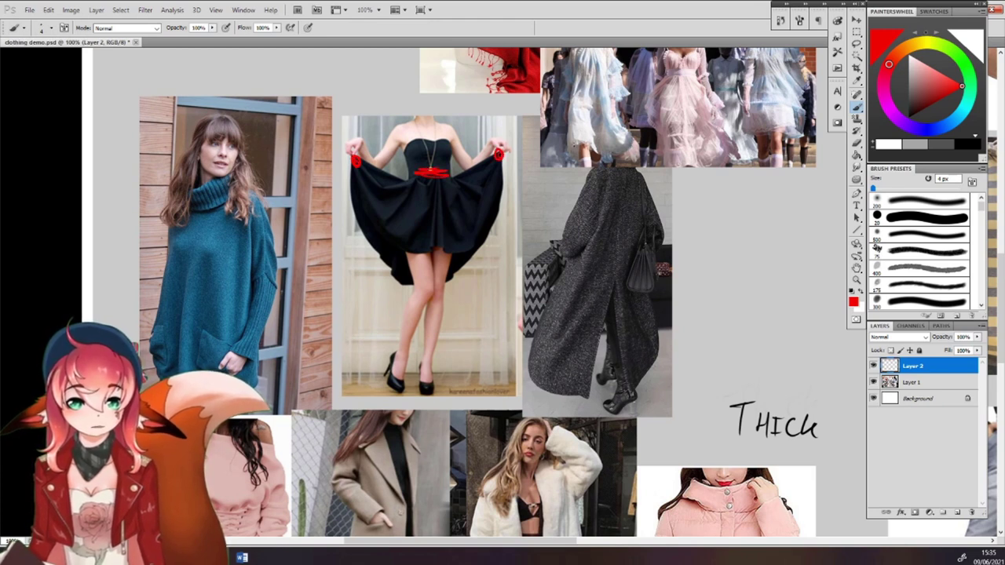
mouse_move(512, 163)
mouse_down()
mouse_move(513, 193)
mouse_move(480, 273)
mouse_move(502, 252)
mouse_up()
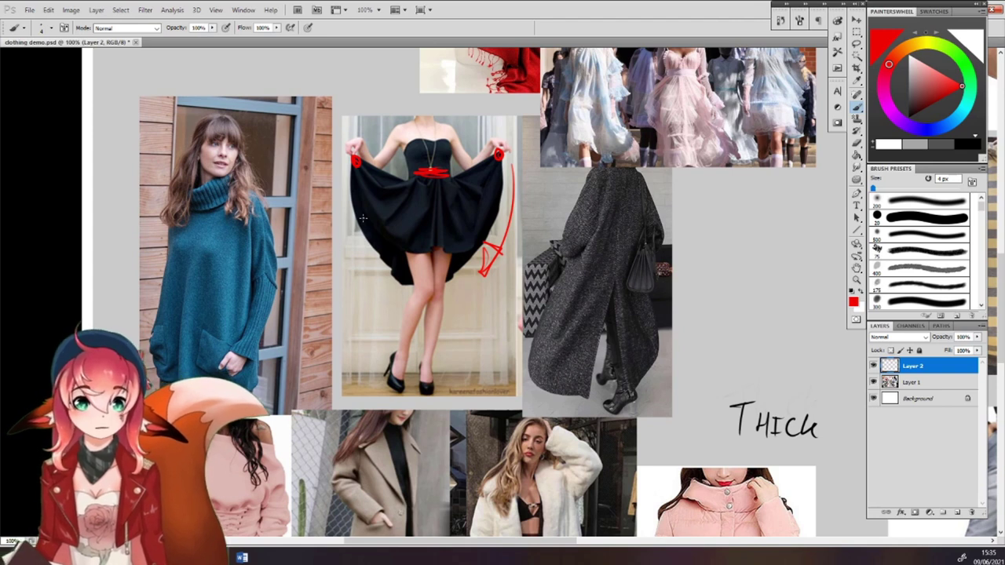
drag(267, 224, 280, 296)
mouse_move(258, 193)
mouse_down()
mouse_move(279, 310)
mouse_move(259, 201)
mouse_up()
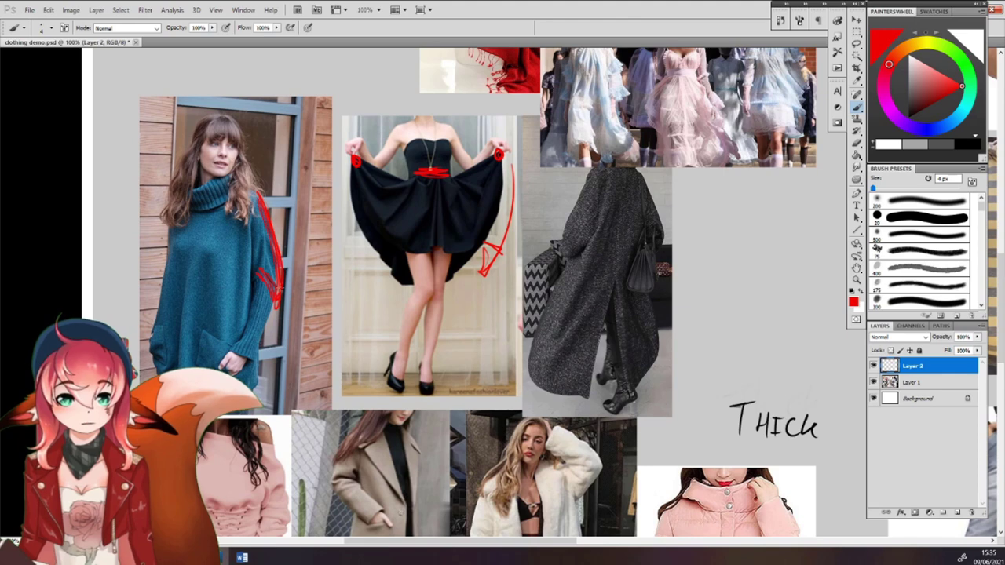
Mark the crease lines behind the knee of the seated blue jeans in red, and undo the marks.
drag(793, 431, 38, 340)
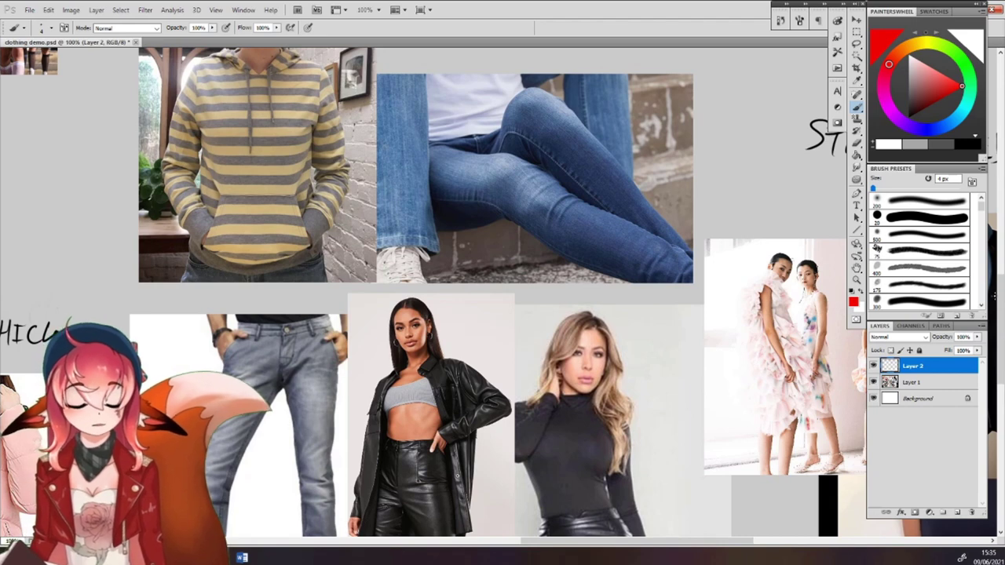
mouse_move(994, 296)
mouse_down()
mouse_move(995, 339)
mouse_move(994, 287)
mouse_up()
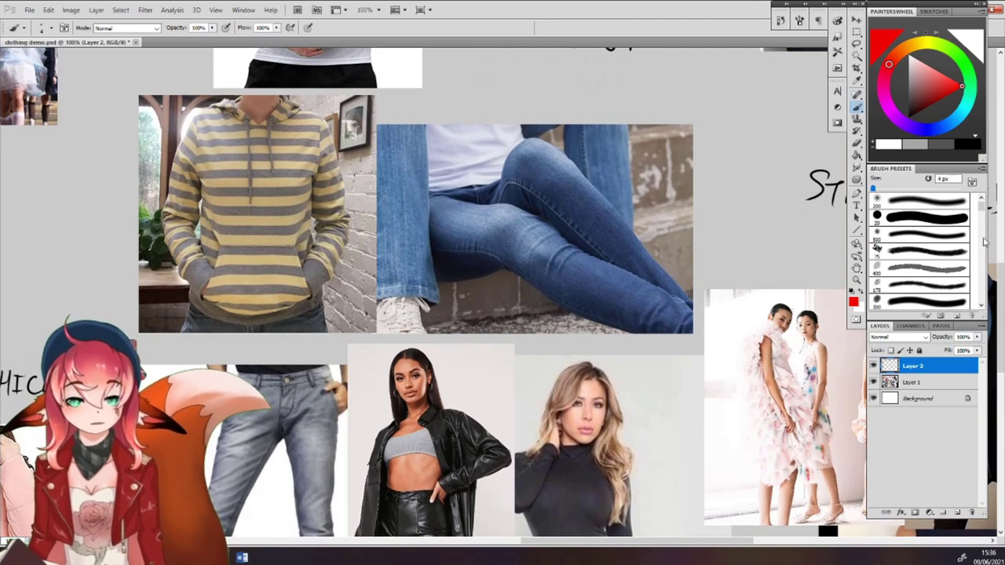
drag(993, 288, 995, 238)
drag(1002, 196, 1001, 174)
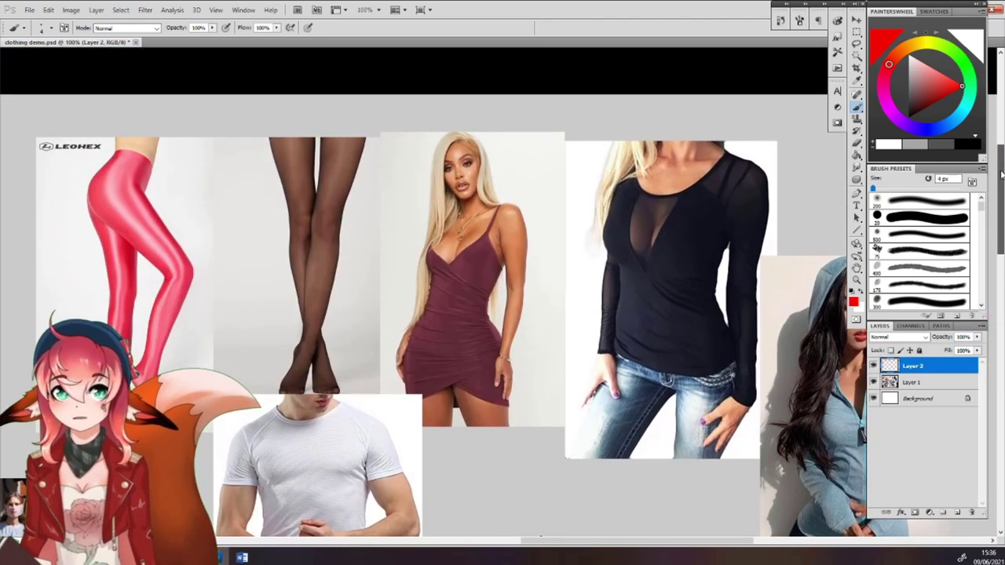
drag(1000, 174, 1001, 325)
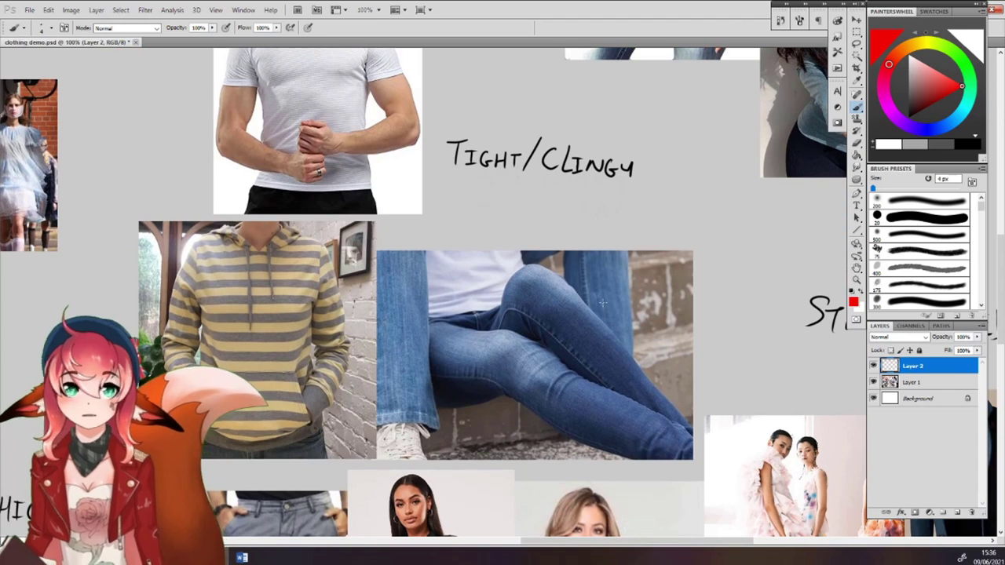
mouse_move(521, 314)
mouse_down()
mouse_move(531, 339)
mouse_move(548, 352)
mouse_move(550, 339)
mouse_move(550, 351)
mouse_up()
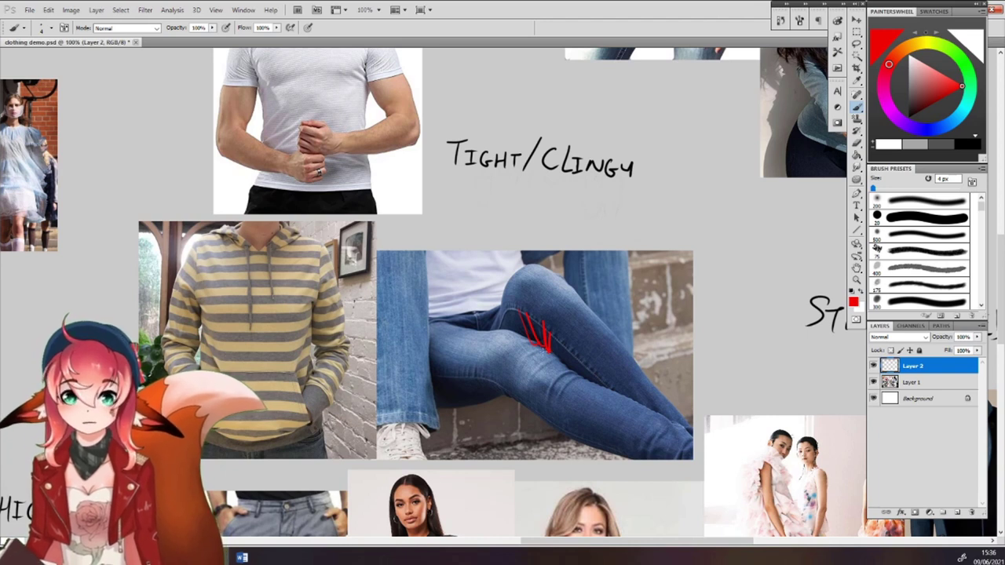
key(ctrl+z)
Trace the straight shin edges of both legs on the blue jeans in red, undoing the strokes.
drag(572, 287, 689, 427)
drag(547, 368, 694, 433)
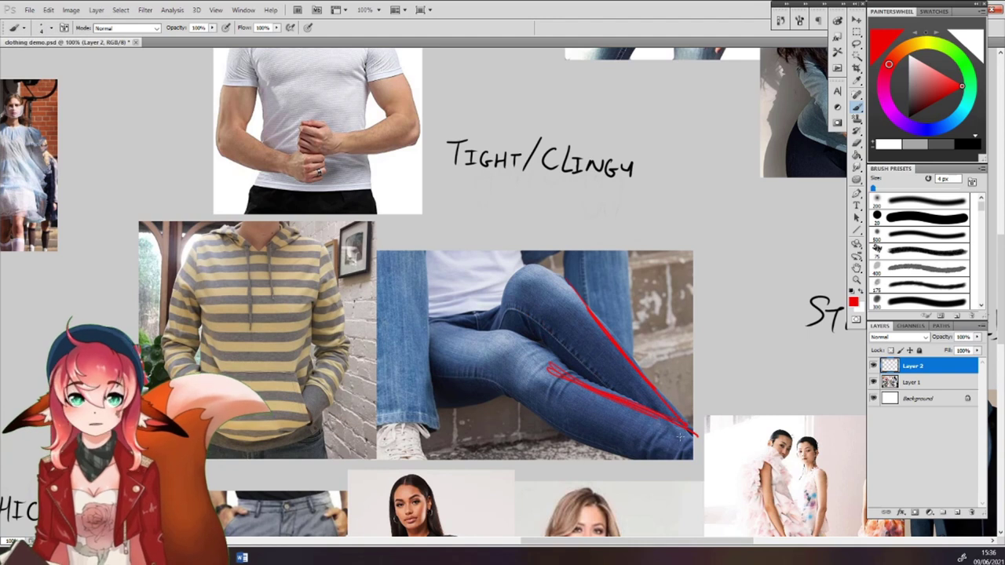
key(ctrl+z)
key(ctrl+z)
Mark the diagonal crease lines and outer edge along one leg of the grey jeans in red, and undo the marks.
scroll(680, 436, down, 5)
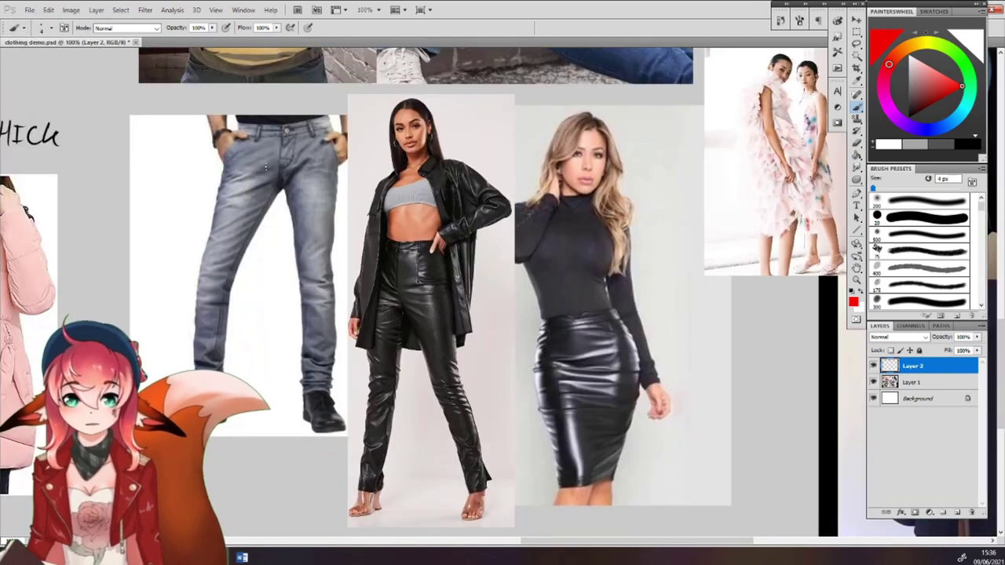
drag(214, 186, 264, 161)
mouse_move(215, 183)
mouse_down()
mouse_move(213, 202)
mouse_move(267, 174)
mouse_up()
mouse_move(216, 198)
mouse_down()
mouse_move(200, 263)
mouse_move(224, 267)
mouse_move(194, 322)
mouse_up()
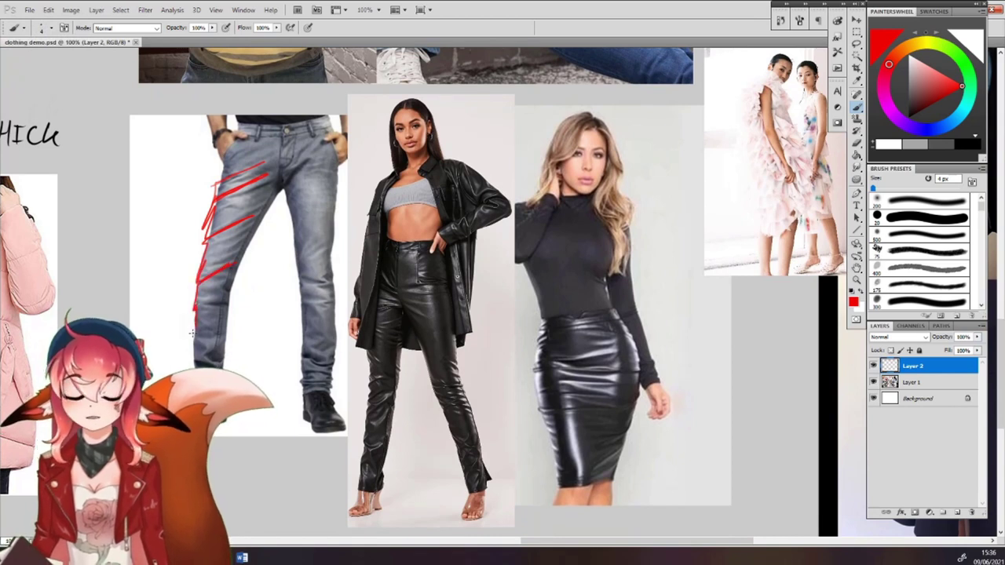
key(ctrl+z)
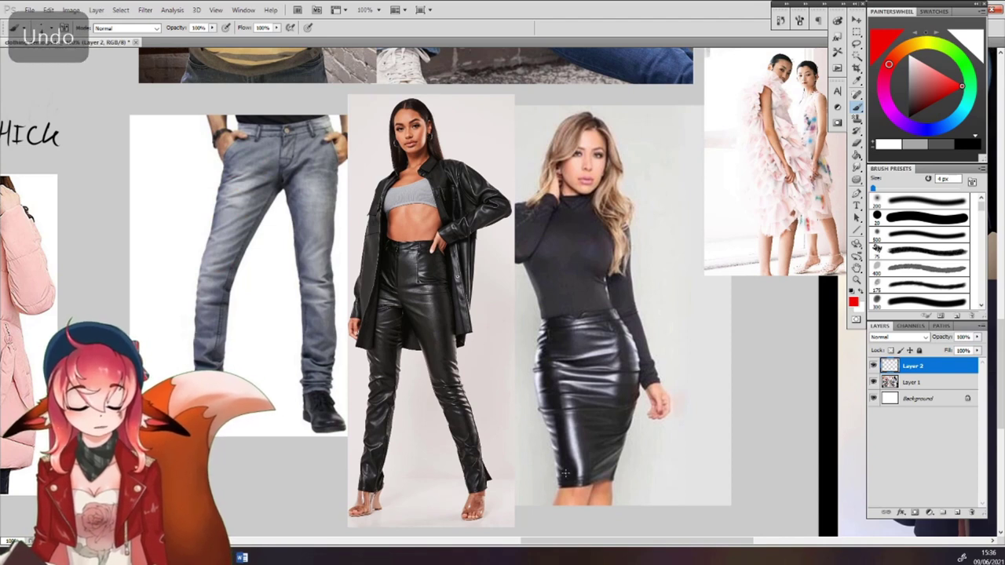
Mark the crosswise tension creases on the black leather skirt and the creases along one leg of the leather trousers in red.
drag(574, 358, 618, 350)
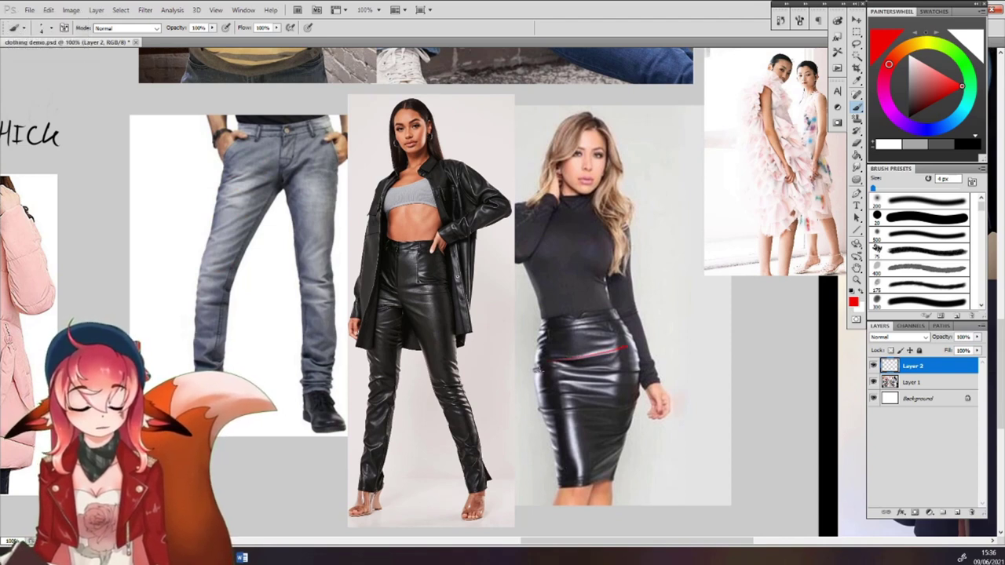
mouse_move(535, 371)
mouse_down()
mouse_move(594, 361)
mouse_move(630, 374)
mouse_move(606, 382)
mouse_up()
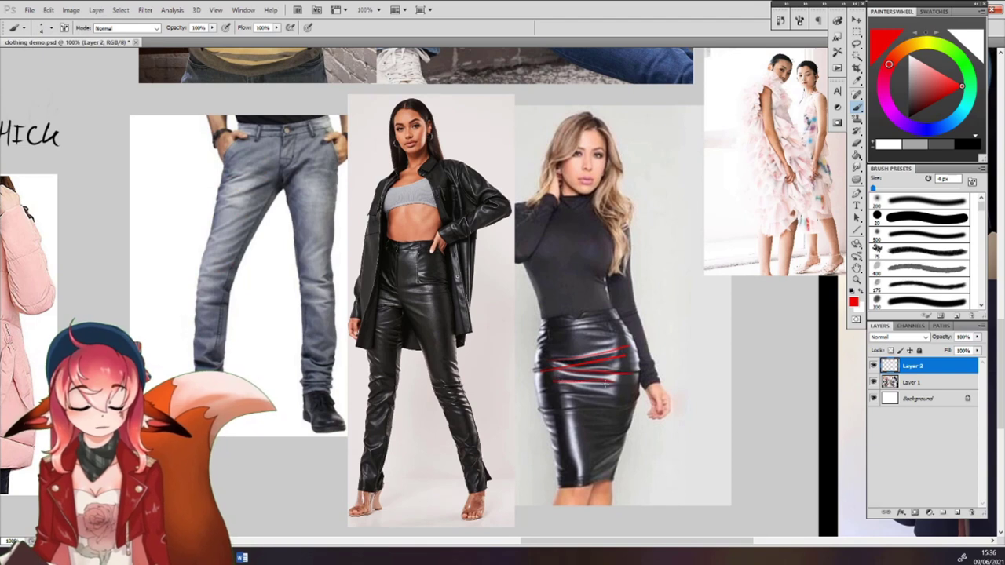
mouse_move(538, 409)
mouse_down()
mouse_move(626, 388)
mouse_move(612, 399)
mouse_up()
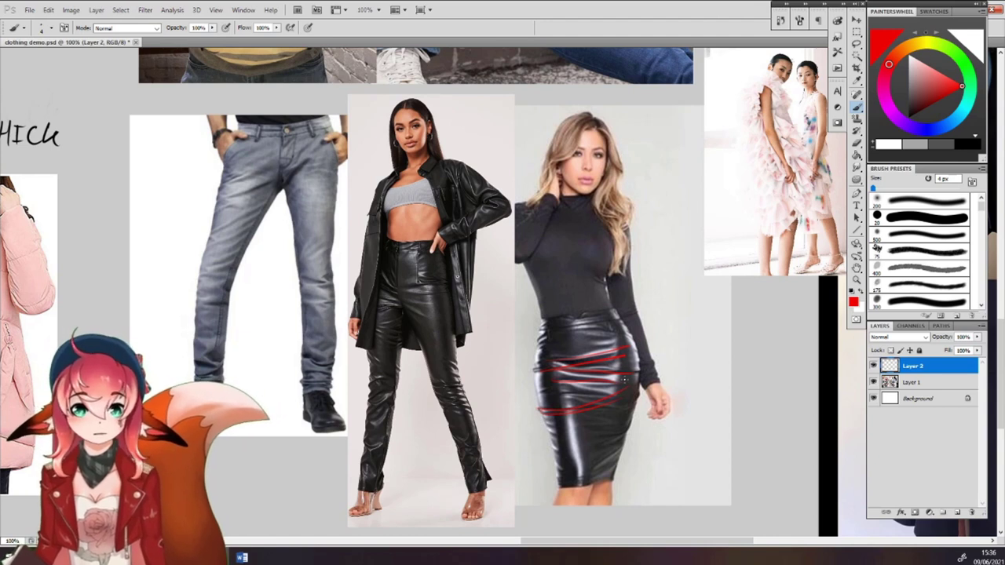
mouse_move(369, 350)
mouse_down()
mouse_move(397, 376)
mouse_move(399, 399)
mouse_move(373, 410)
mouse_move(377, 438)
mouse_up()
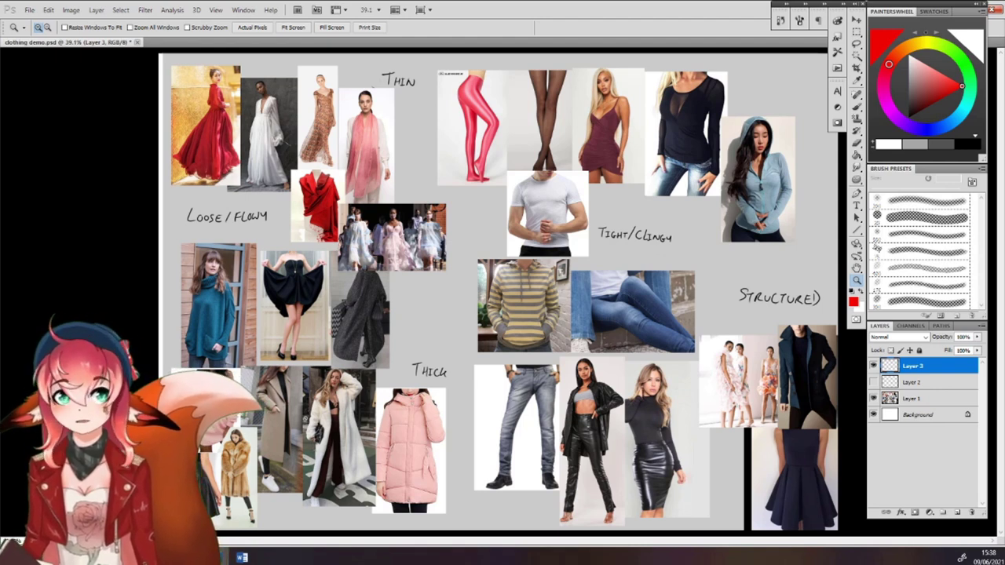
Outline the lapel of the navy coat in the structured group with the red brush, and undo the strokes.
click(785, 427)
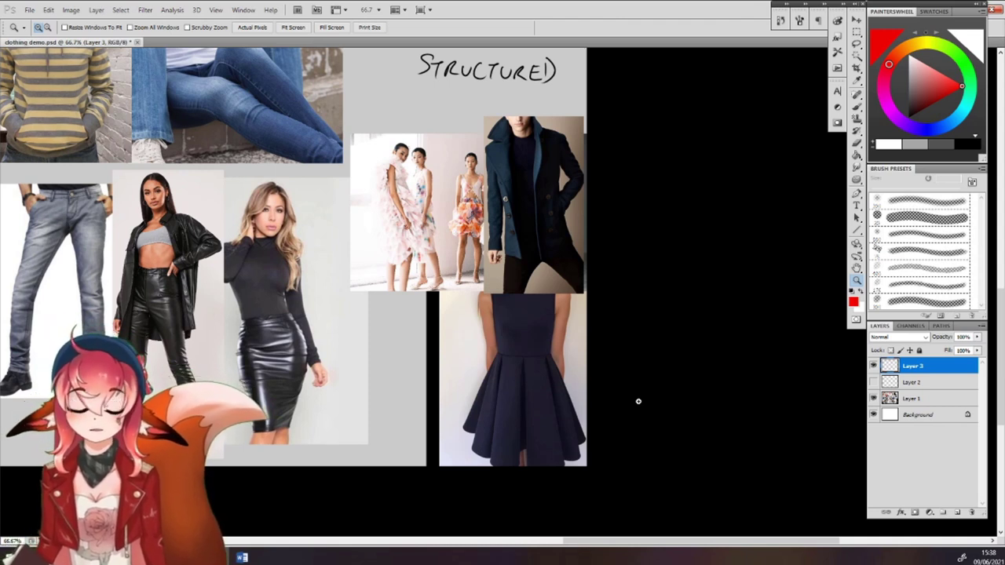
click(856, 105)
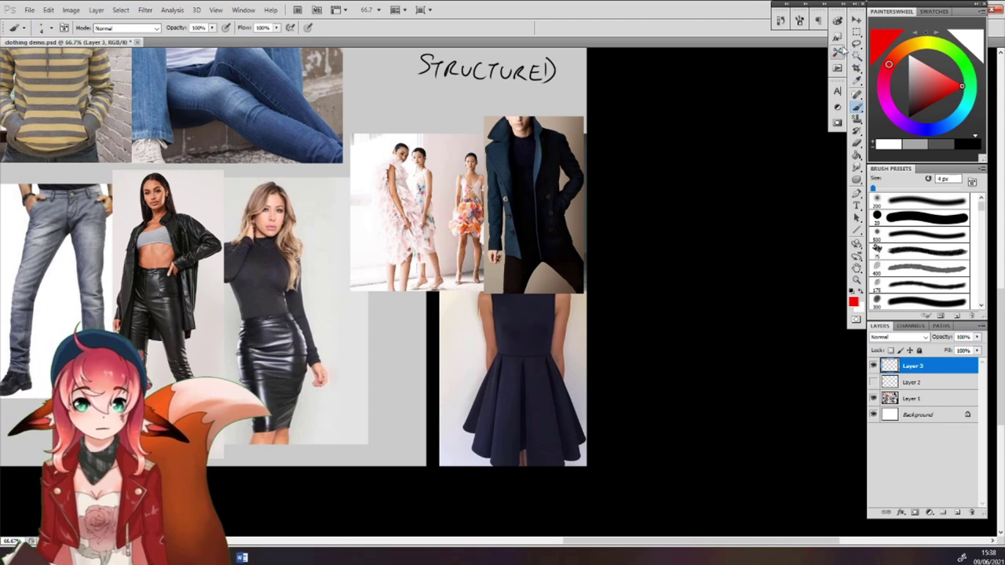
drag(534, 151, 532, 183)
drag(542, 132, 545, 161)
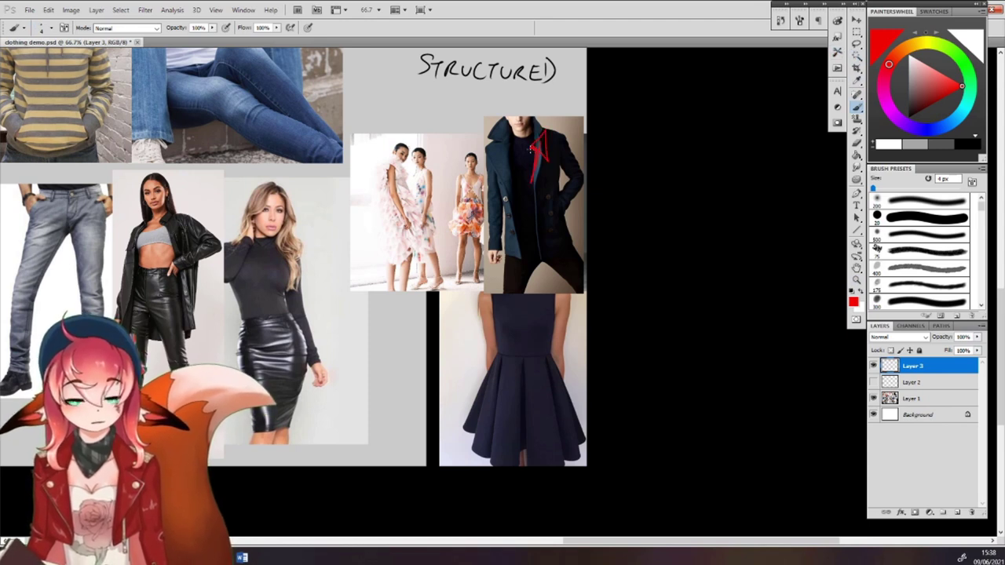
key(ctrl+z)
Outline the pleated skirt panels of the navy dress and hatch over the ruffled and floral dresses in red.
mouse_move(520, 359)
mouse_down()
mouse_move(516, 472)
mouse_move(493, 466)
mouse_move(510, 351)
mouse_up()
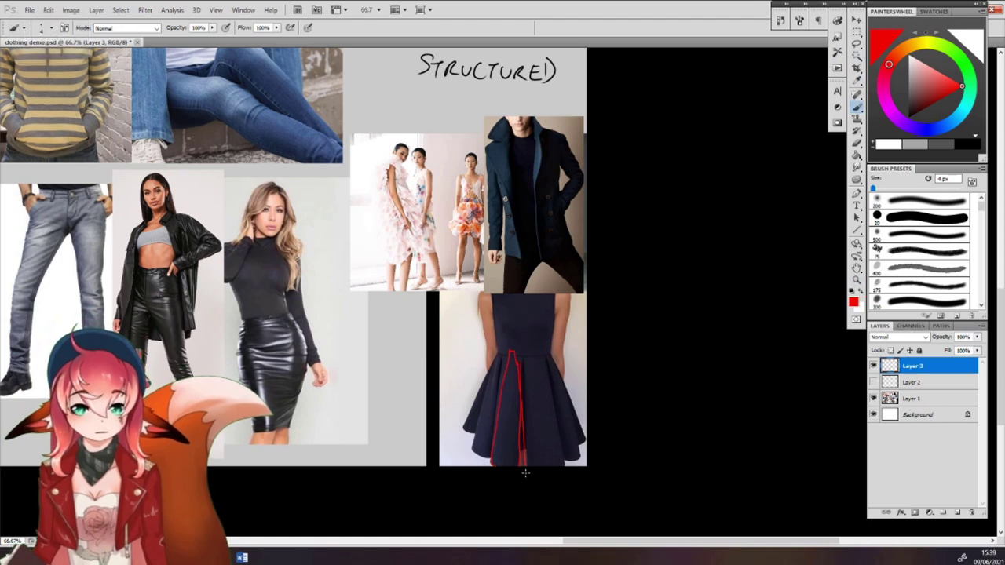
mouse_move(563, 466)
mouse_down()
mouse_move(542, 352)
mouse_move(521, 365)
mouse_move(526, 419)
mouse_up()
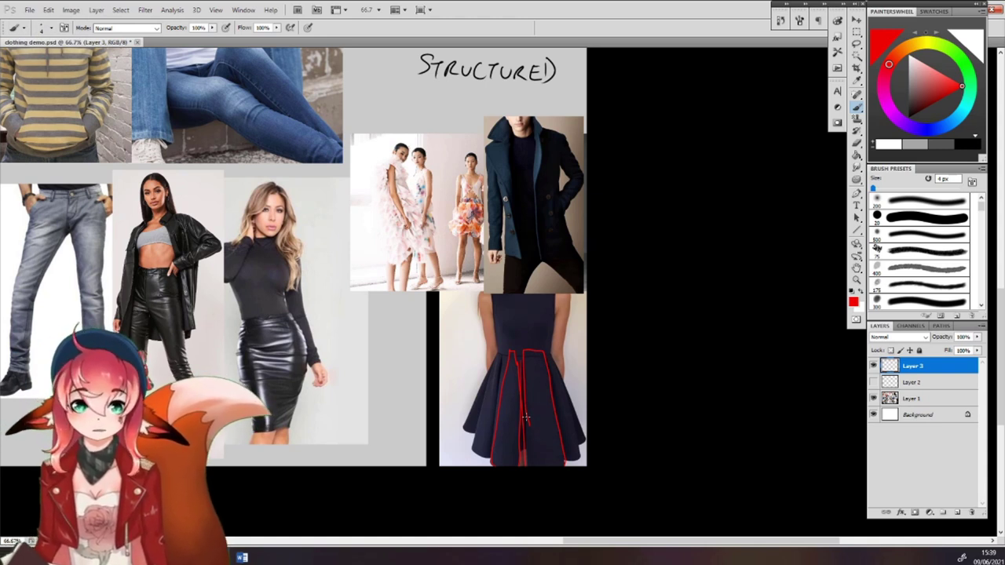
mouse_move(405, 187)
mouse_down()
mouse_move(416, 193)
mouse_move(402, 201)
mouse_move(422, 215)
mouse_move(424, 232)
mouse_move(386, 203)
mouse_move(374, 223)
mouse_move(397, 248)
mouse_up()
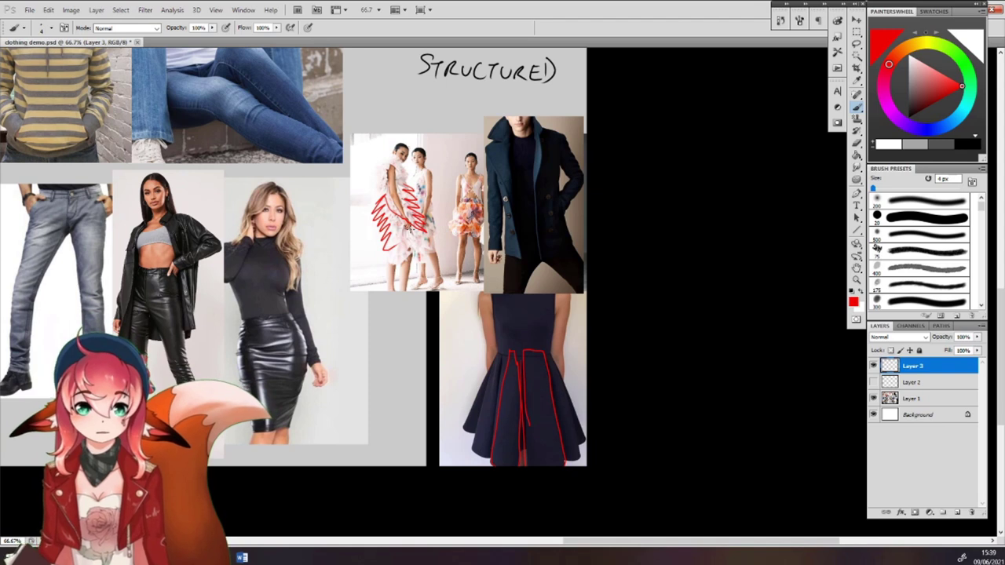
mouse_move(453, 204)
mouse_down()
mouse_move(479, 210)
mouse_move(452, 216)
mouse_move(472, 229)
mouse_move(475, 236)
mouse_up()
Delete Layer 3 with its red annotations and fit the whole reference board in view.
drag(918, 366, 971, 511)
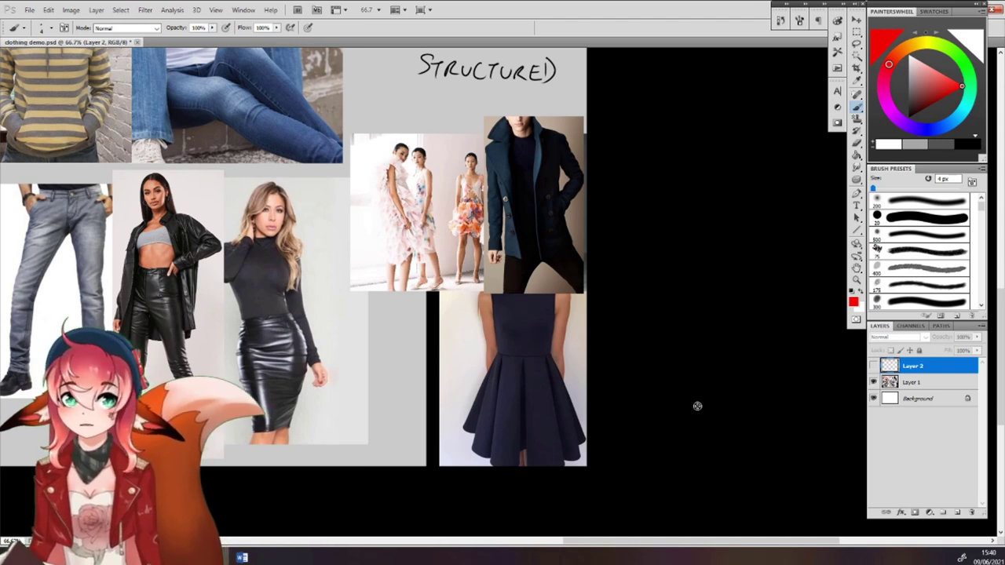
key(z)
key(ctrl+0)
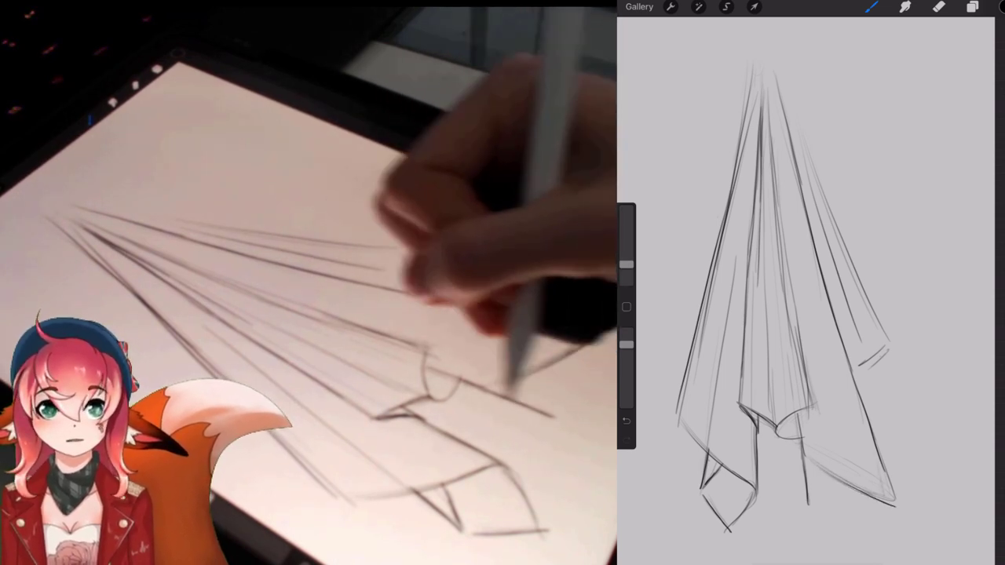
In Procreate, erase the loose sketch lines of the hanging cloth and redraw its fold edges and lower hem with cleaner strokes.
click(938, 7)
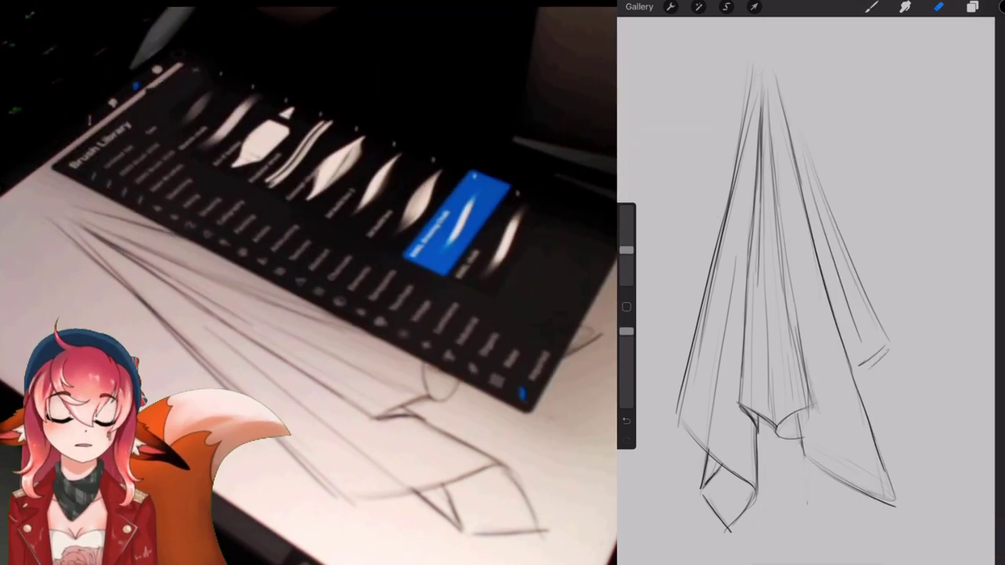
drag(625, 331, 626, 349)
click(626, 250)
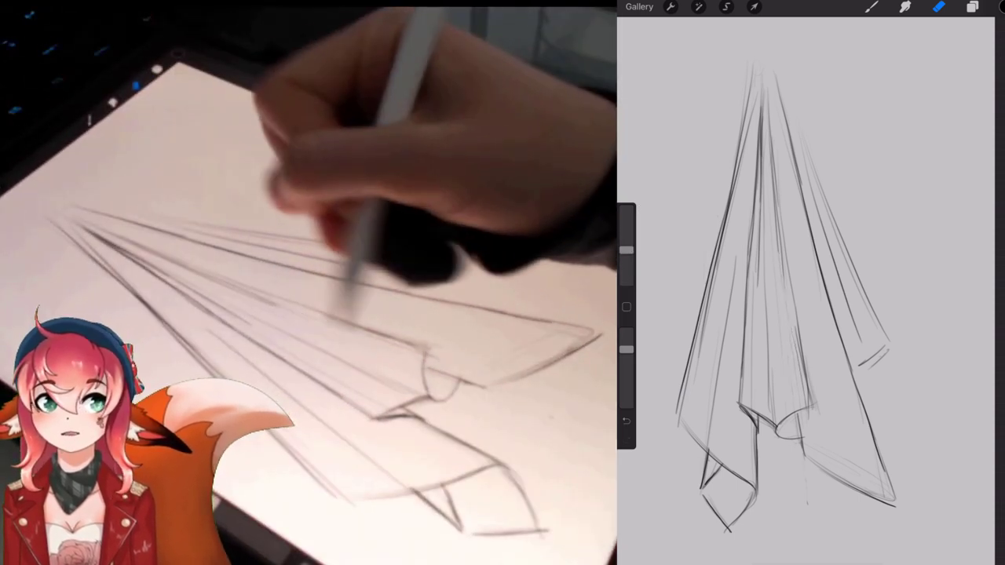
click(871, 6)
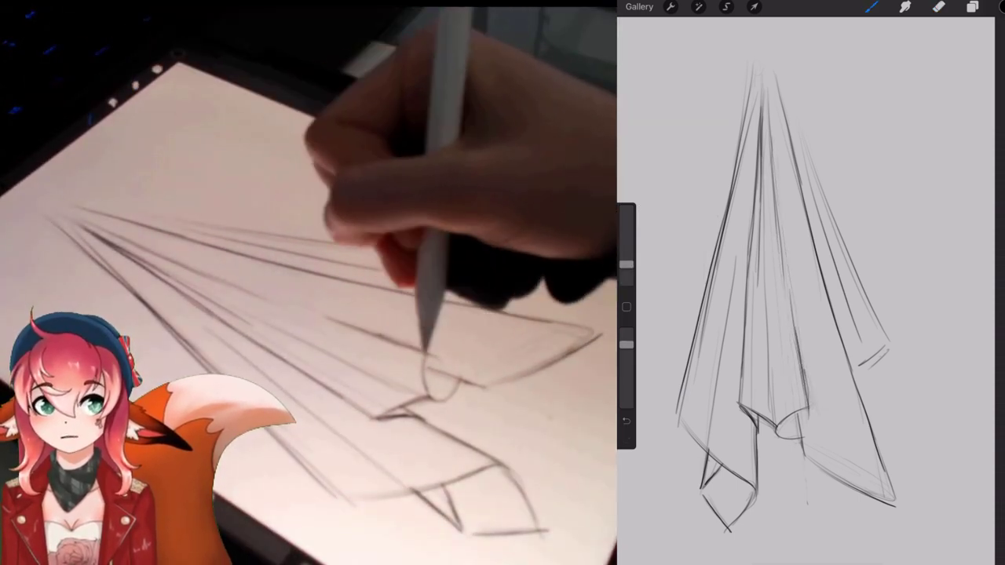
drag(806, 396, 769, 141)
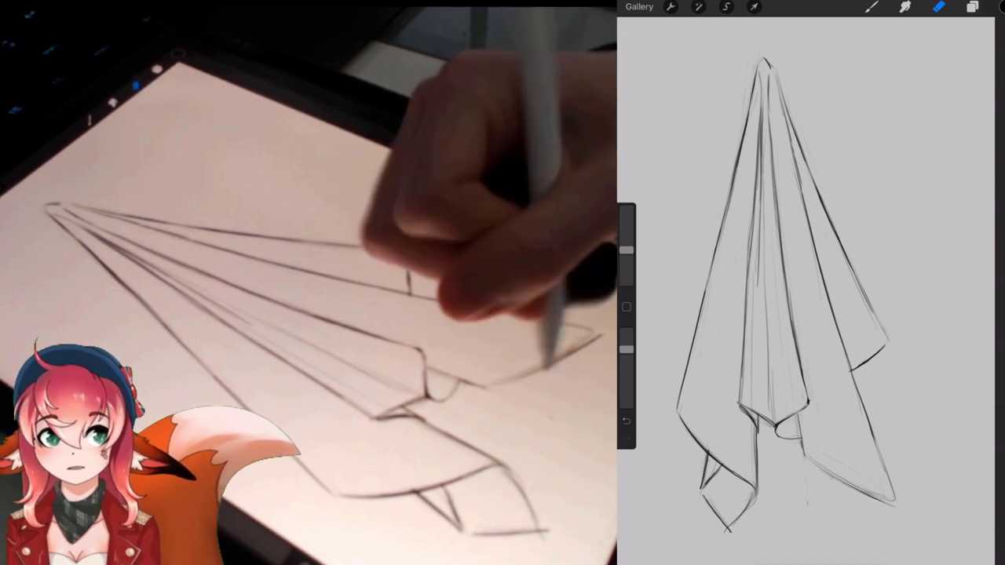
key(b)
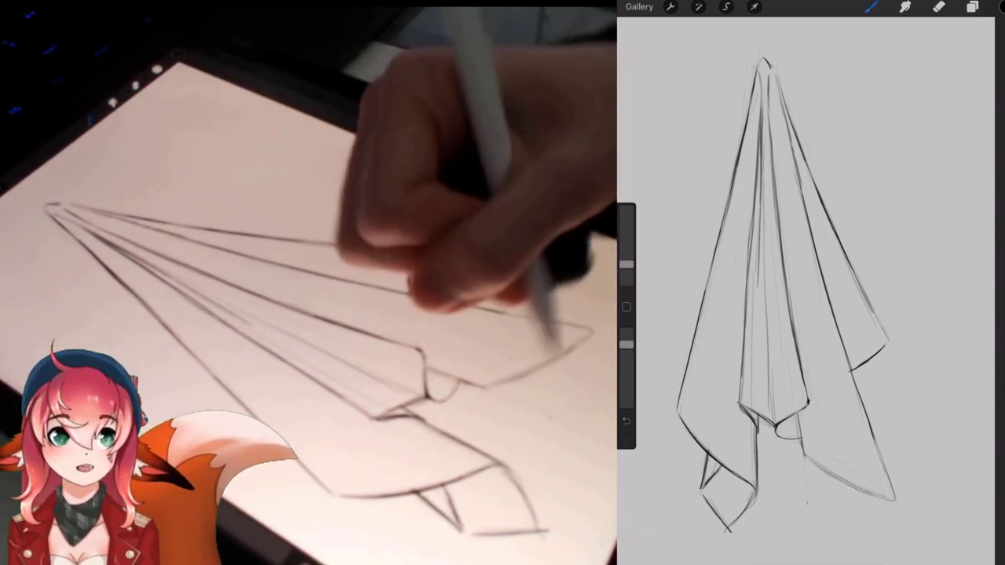
drag(893, 499, 806, 455)
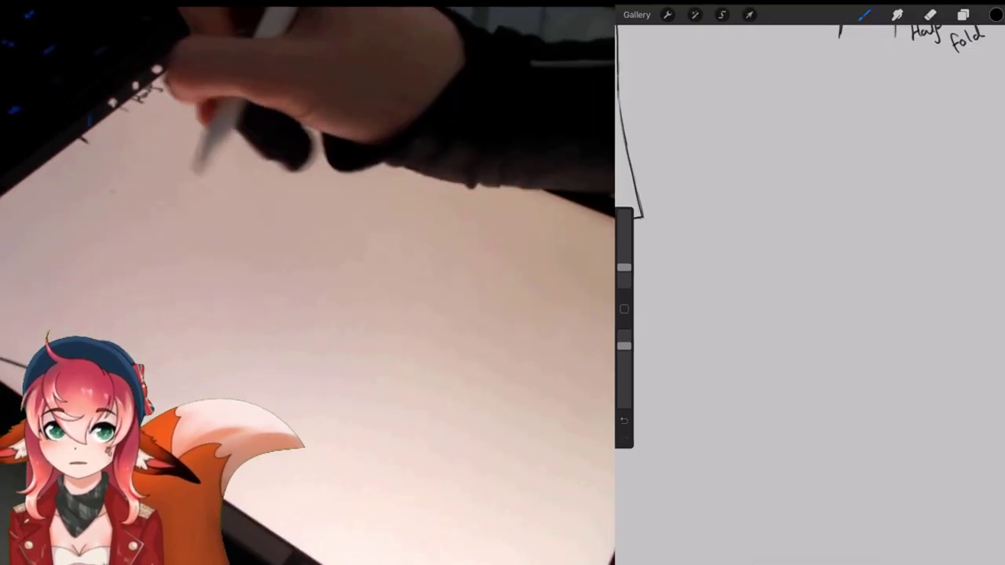
Sketch a tied curtain's curved outer edge with a curved tieback band around its middle, and erase the stray band lines.
mouse_move(860, 148)
mouse_down()
mouse_move(819, 268)
mouse_move(809, 427)
mouse_up()
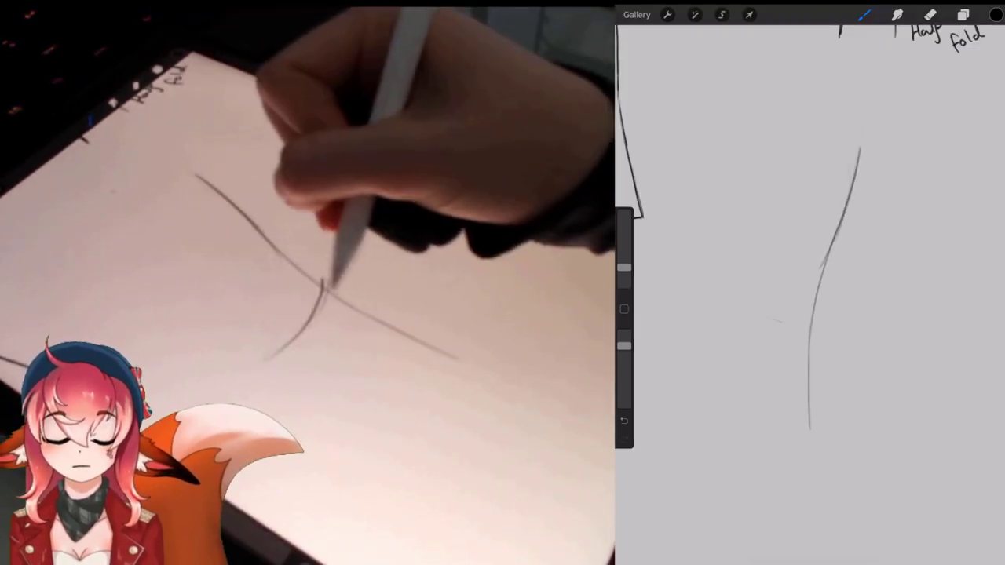
drag(781, 322, 819, 309)
drag(738, 338, 807, 331)
drag(754, 296, 813, 316)
drag(726, 311, 804, 335)
click(929, 14)
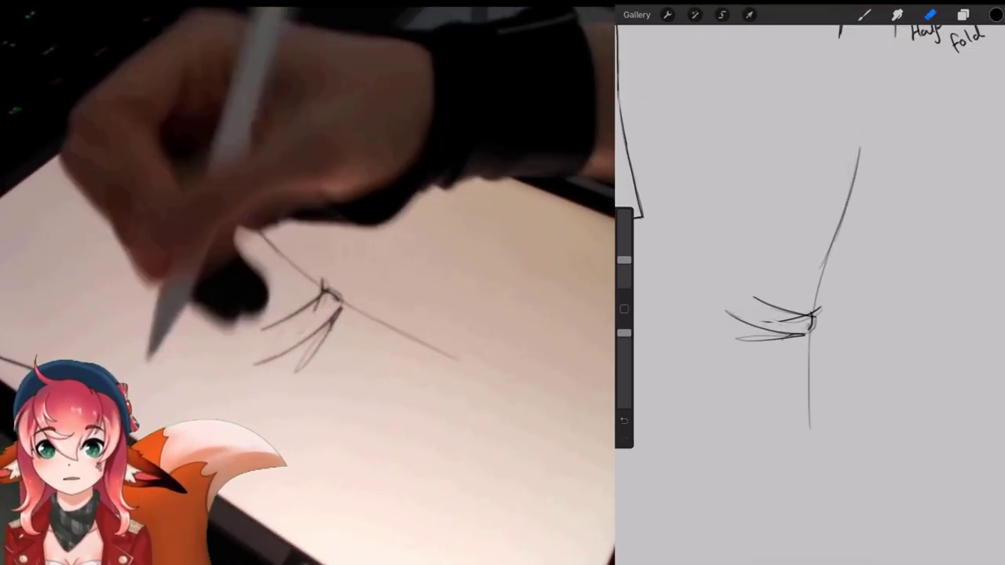
drag(624, 260, 624, 240)
mouse_move(789, 321)
mouse_down()
mouse_move(814, 314)
mouse_move(806, 328)
mouse_up()
Strengthen the curtain's outer edge above and below the tieback, and draw a horizontal line for the curtain's upper edge.
click(863, 14)
mouse_move(737, 339)
mouse_down()
mouse_move(789, 337)
mouse_move(814, 447)
mouse_up()
drag(850, 196, 804, 314)
drag(856, 116, 685, 119)
drag(842, 111, 779, 117)
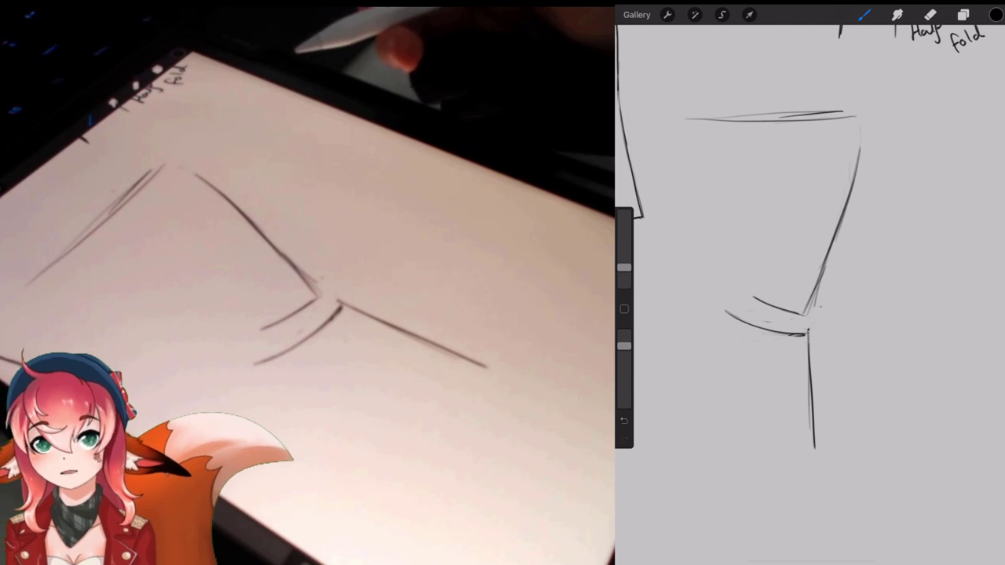
Draw an inner fold line above the tieback and a flared fold with a slanted hem below it.
drag(802, 296, 795, 311)
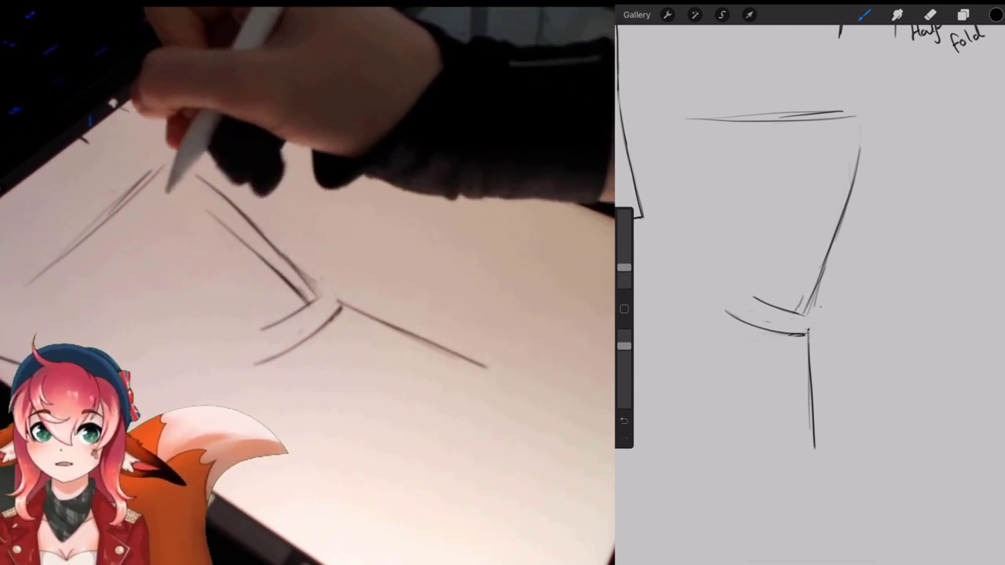
drag(836, 127, 794, 313)
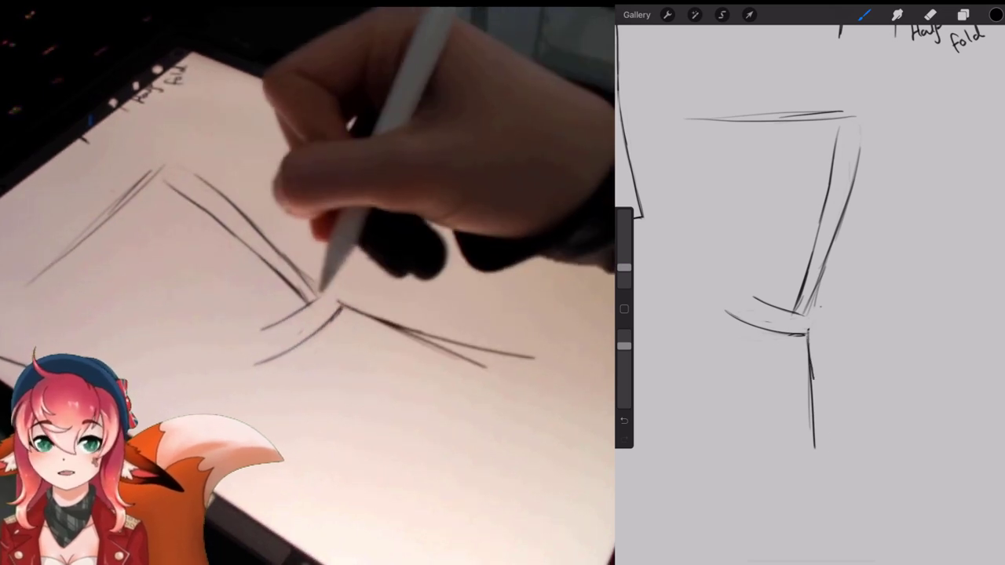
drag(807, 335, 840, 470)
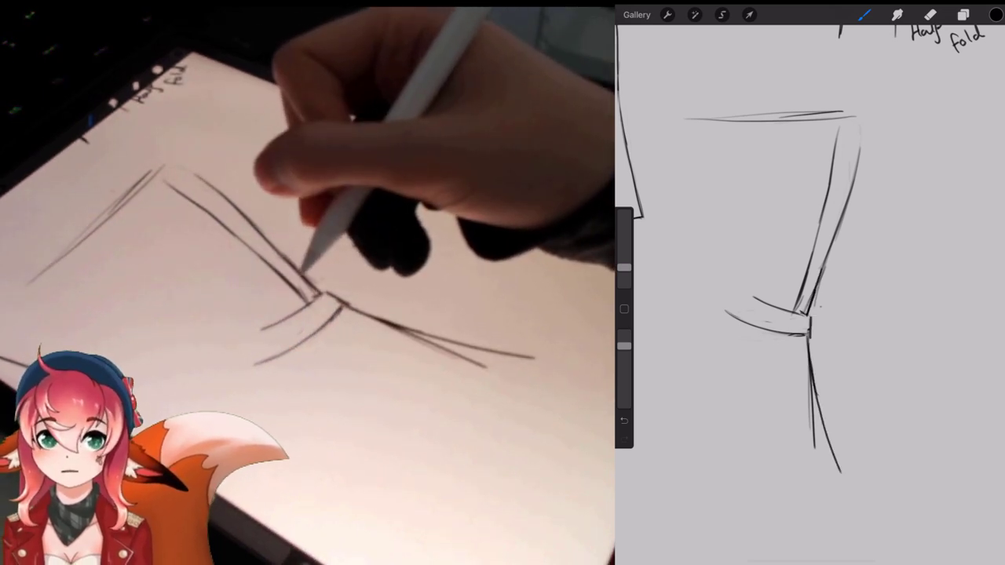
drag(839, 477, 817, 495)
drag(794, 339, 812, 494)
Erase the leftover straight edge line inside the flared lower fold, and add narrow fold lines rising from the tieback.
click(929, 14)
drag(814, 448, 810, 377)
click(864, 14)
drag(789, 312, 803, 245)
drag(791, 306, 813, 200)
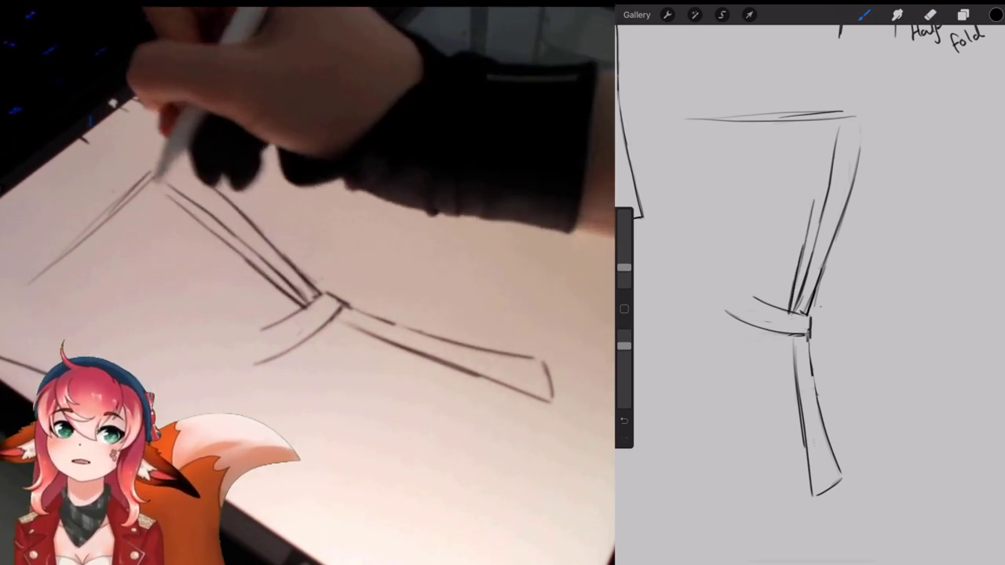
Add further long folds above and below the tieback, extend the stepped hem, and shade the upper fold recesses.
drag(828, 127, 802, 239)
drag(860, 124, 861, 145)
mouse_move(797, 130)
mouse_down()
mouse_move(779, 304)
mouse_move(794, 518)
mouse_up()
drag(797, 480, 773, 521)
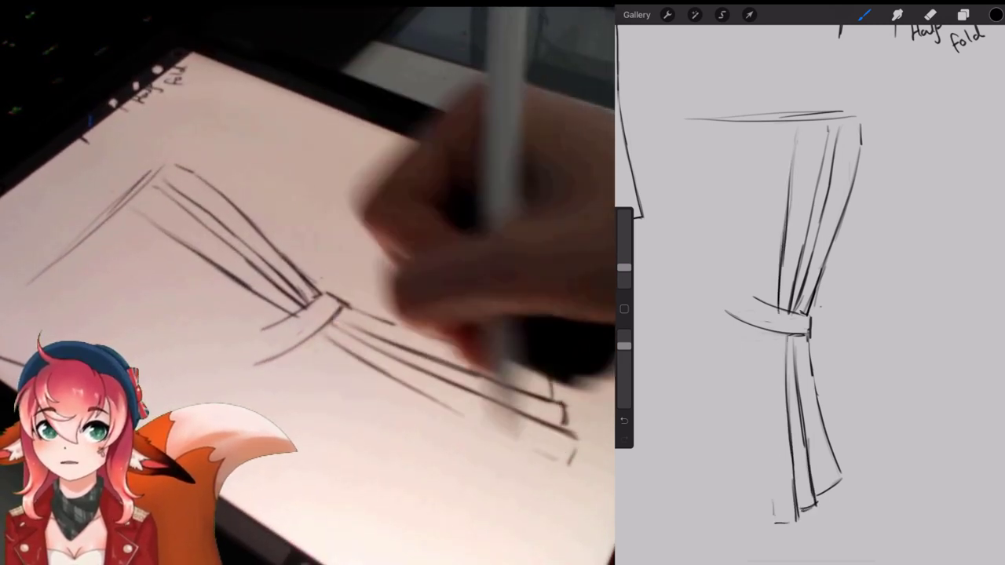
drag(774, 345, 771, 471)
drag(782, 145, 777, 306)
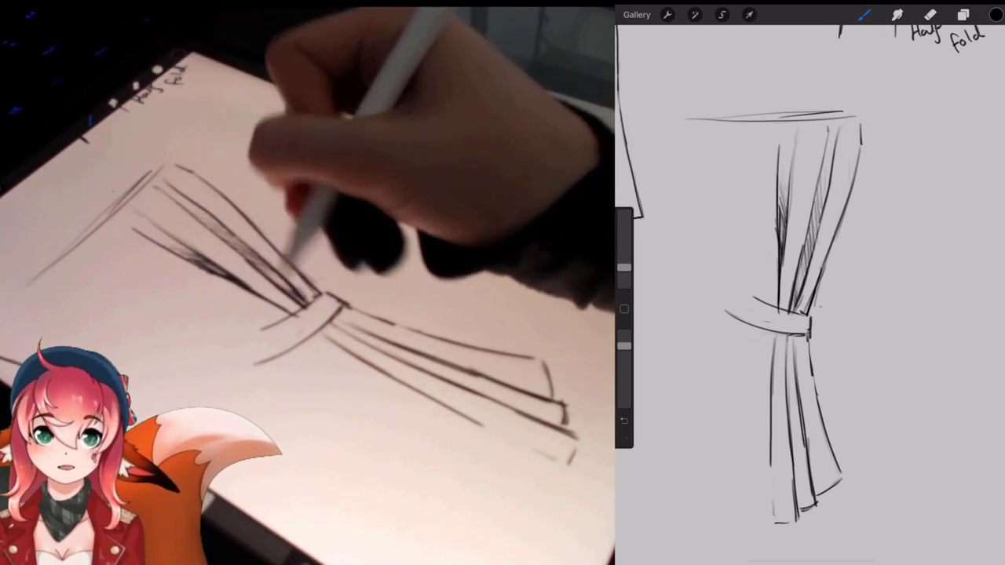
Erase the misplaced fold lines below the tieback and redraw the lower folds and hem with darker strokes.
click(929, 14)
drag(787, 353, 797, 520)
click(864, 14)
mouse_move(776, 346)
mouse_down()
mouse_move(791, 525)
mouse_move(814, 505)
mouse_up()
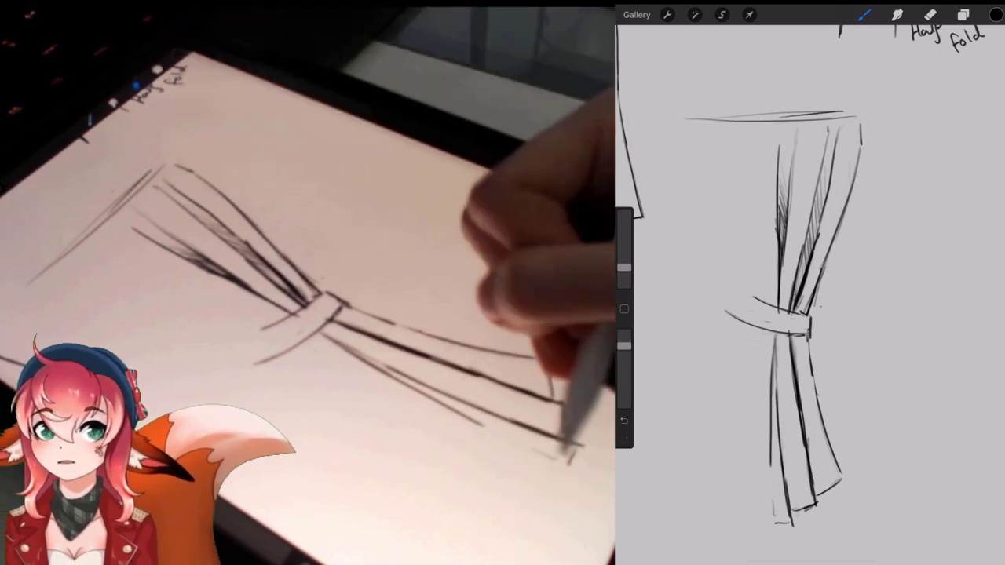
click(929, 14)
mouse_move(772, 463)
mouse_down()
mouse_move(776, 341)
mouse_move(772, 489)
mouse_up()
click(864, 14)
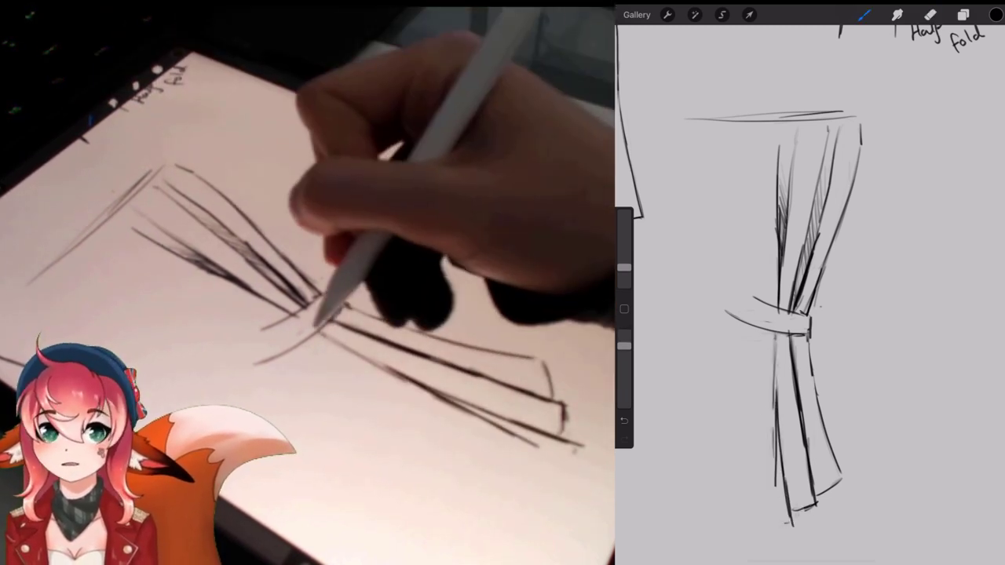
Darken the deep fold below the tieback, and add another long fold with its hem beside it.
drag(775, 410, 776, 503)
drag(772, 326, 775, 462)
drag(777, 427, 782, 483)
mouse_move(780, 465)
mouse_down()
mouse_move(783, 502)
mouse_move(752, 524)
mouse_up()
drag(755, 334, 748, 520)
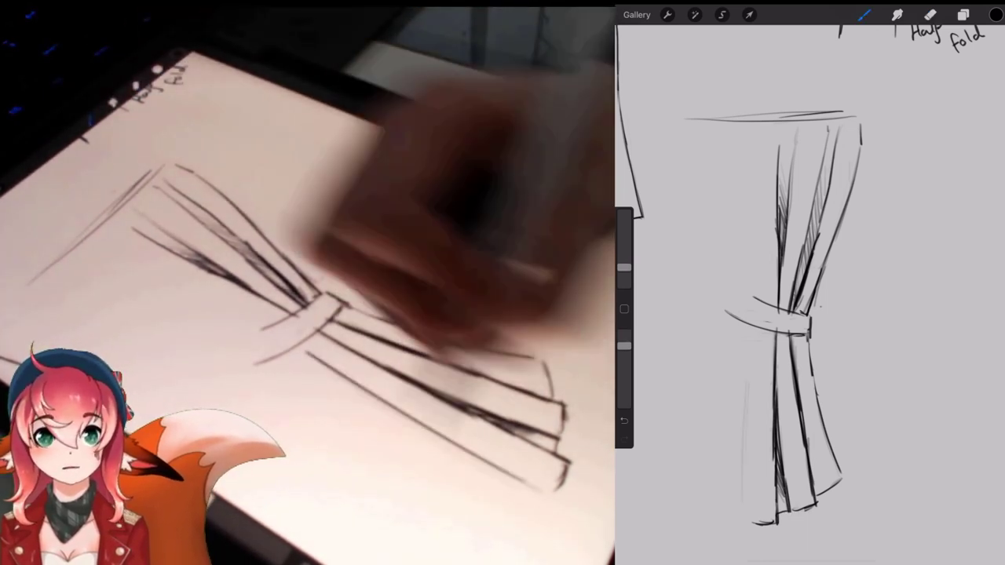
drag(759, 266, 760, 296)
click(929, 15)
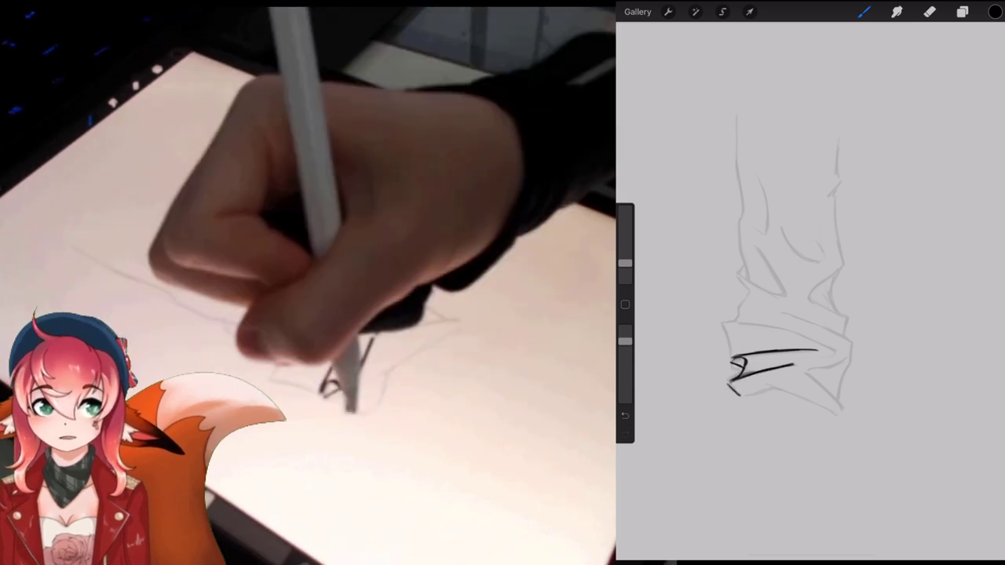
Darken the cuff's lower folds and hem, its slanted upper edge, and the jagged side edge above it.
drag(820, 367, 848, 356)
drag(813, 371, 841, 409)
click(863, 12)
drag(791, 313, 851, 343)
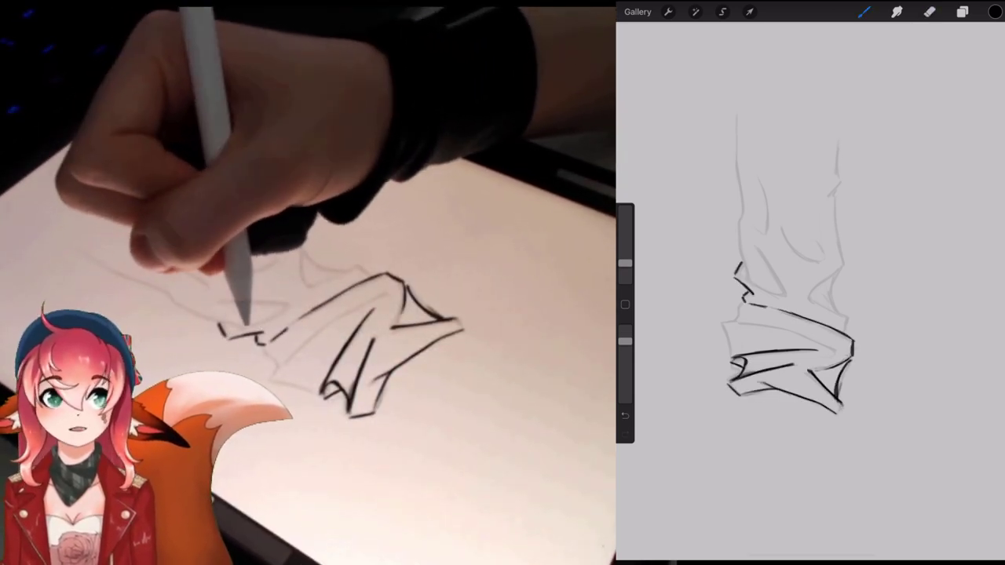
key(e)
drag(751, 291, 748, 295)
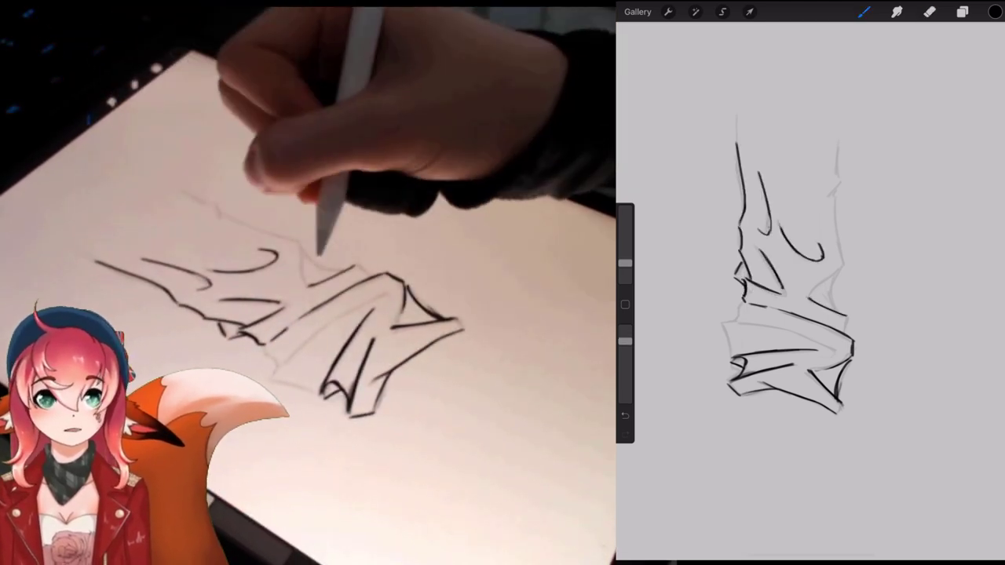
Darken the fold pocket and outer edge above the cuff, and the remaining middle fold lines of the bunched cloth.
drag(830, 282, 841, 316)
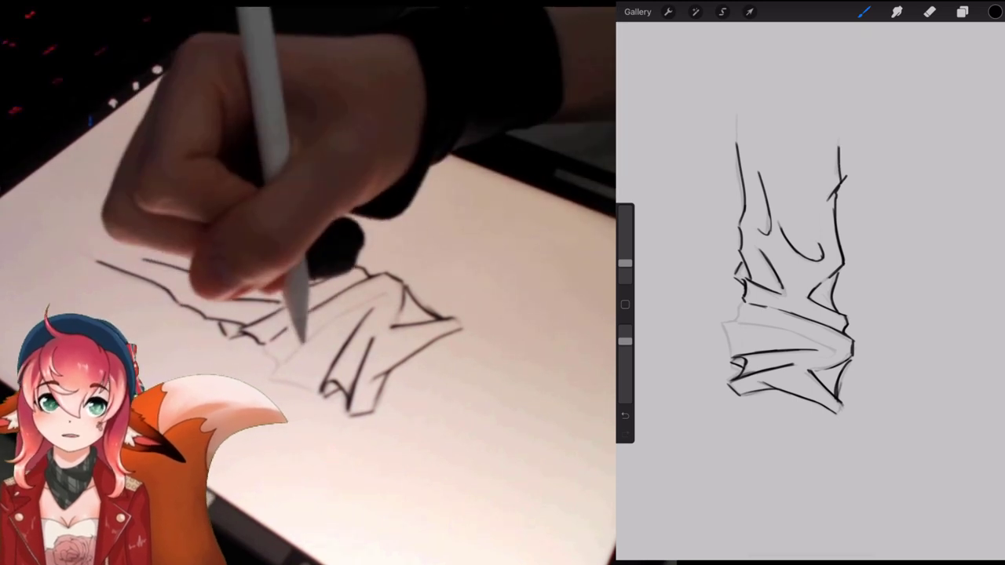
mouse_move(730, 357)
mouse_down()
mouse_move(723, 324)
mouse_move(741, 300)
mouse_up()
key(e)
key(b)
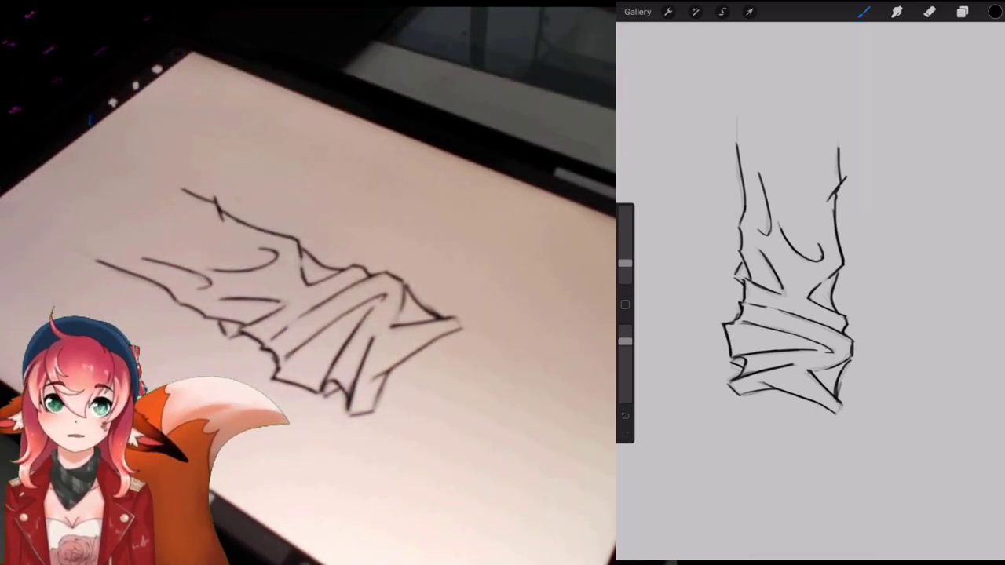
Beside the bunched cuff, sketch a second limb with two side edges and zigzag folds compressing at its middle.
drag(841, 264, 716, 291)
drag(821, 148, 804, 250)
drag(905, 156, 889, 233)
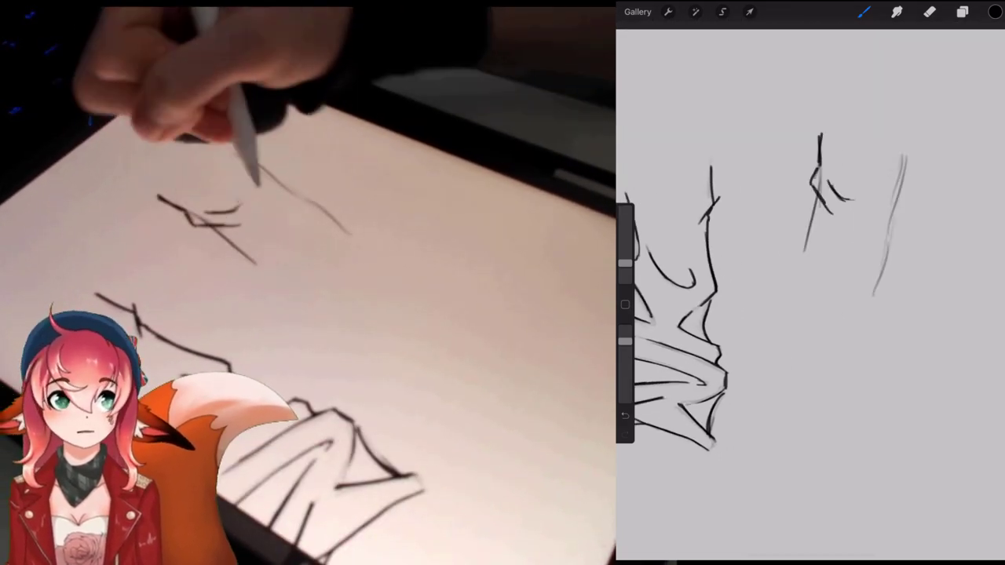
drag(813, 223, 809, 240)
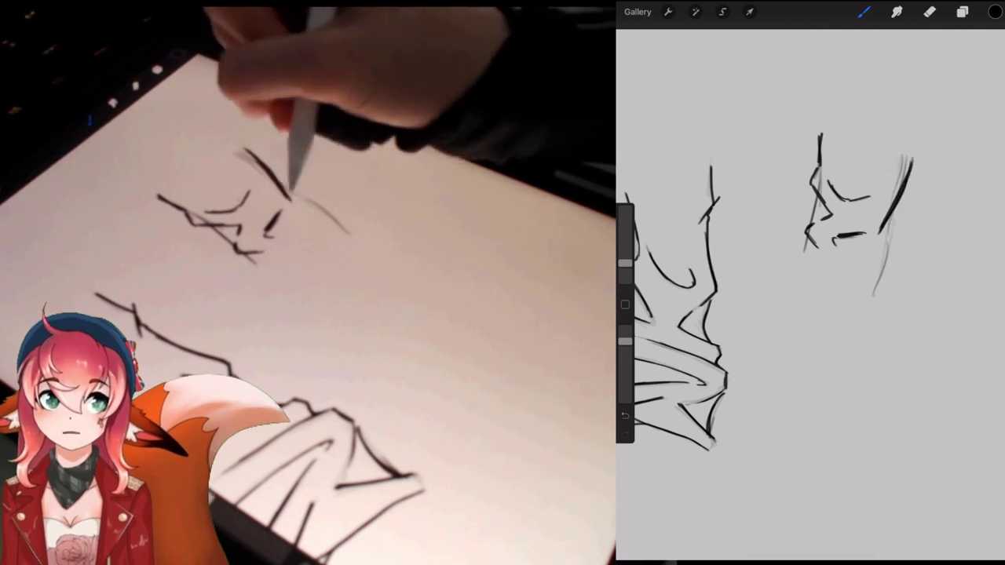
drag(890, 220, 853, 255)
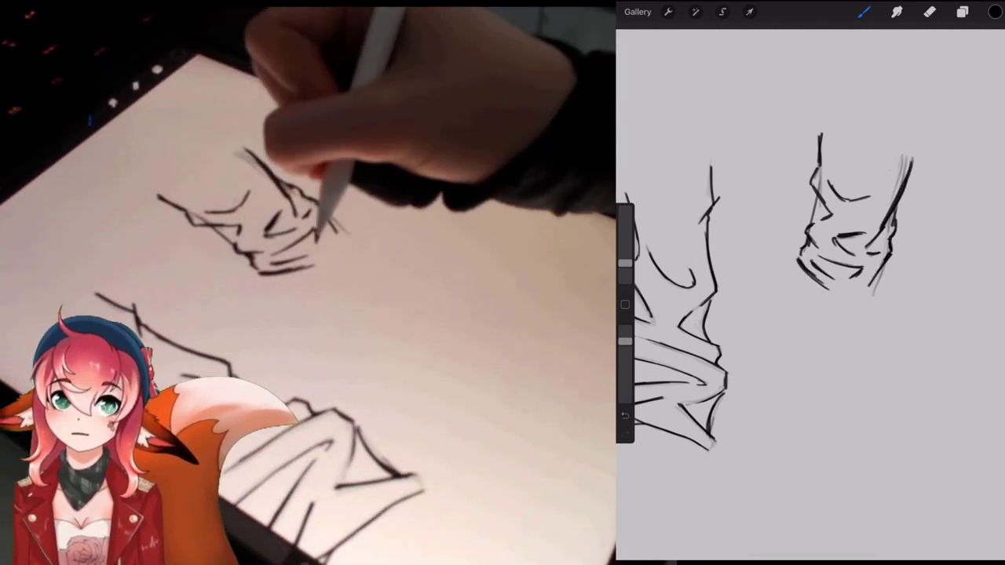
Extend both side edges below the zigzag folds and add a short hooked fold along the inner side.
drag(887, 261, 879, 329)
drag(800, 269, 794, 339)
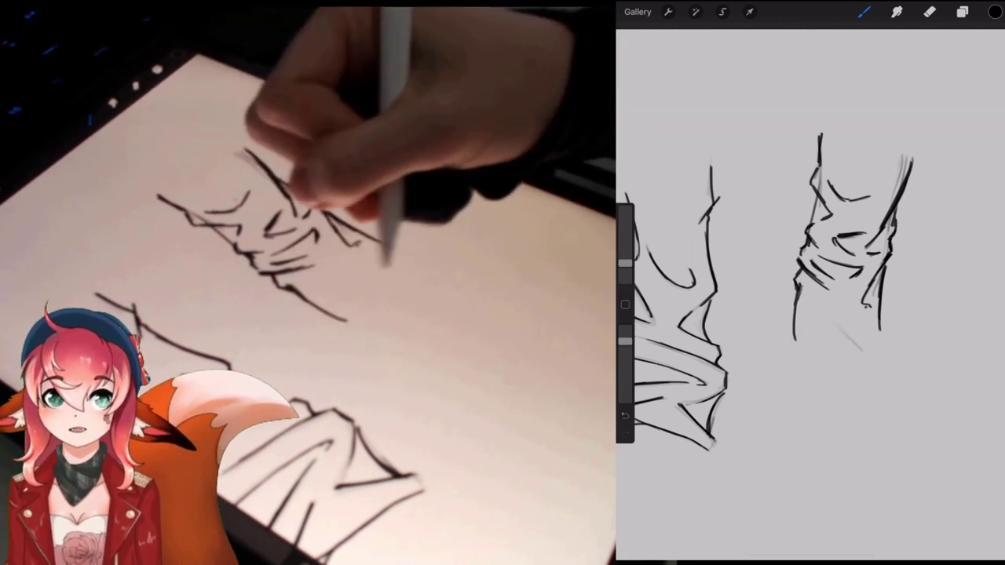
mouse_move(826, 313)
mouse_down()
mouse_move(870, 378)
mouse_move(825, 312)
mouse_up()
key(e)
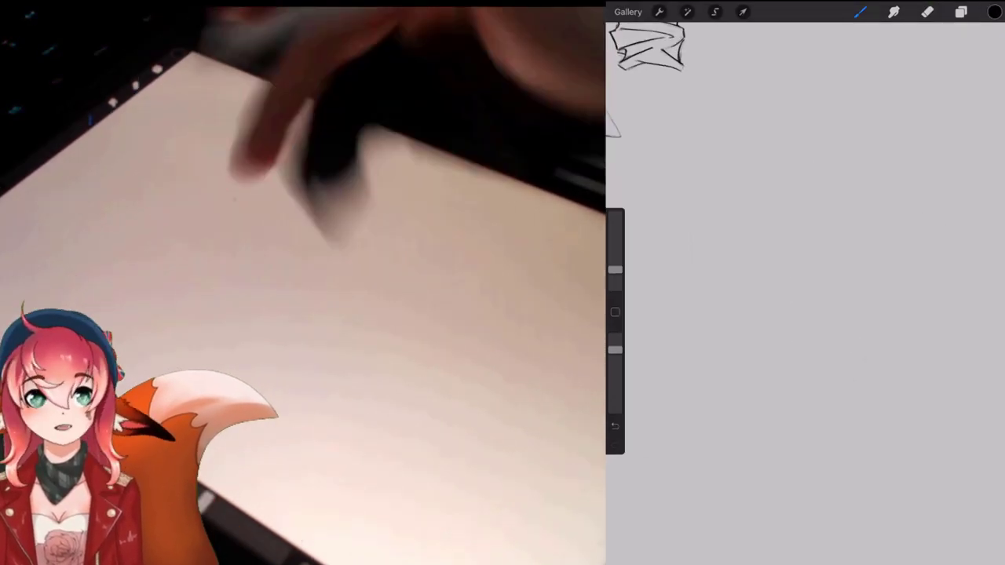
On a blank area, sketch a bent arm as two joined cylinders with an open wrist ellipse and a round shoulder.
drag(684, 310, 840, 201)
drag(651, 305, 656, 354)
drag(784, 212, 808, 283)
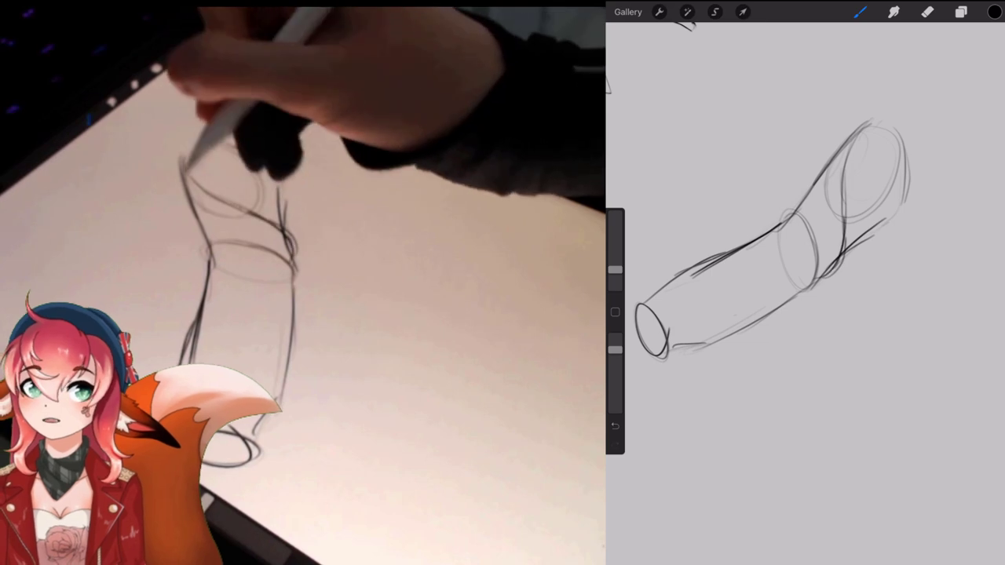
Draw curved guide lines wrapping diagonally around the arm cylinders from the shoulder down to the wrist.
drag(844, 151, 808, 292)
drag(799, 197, 816, 275)
drag(783, 221, 755, 323)
drag(737, 263, 728, 340)
drag(701, 277, 683, 353)
drag(673, 282, 680, 360)
click(926, 11)
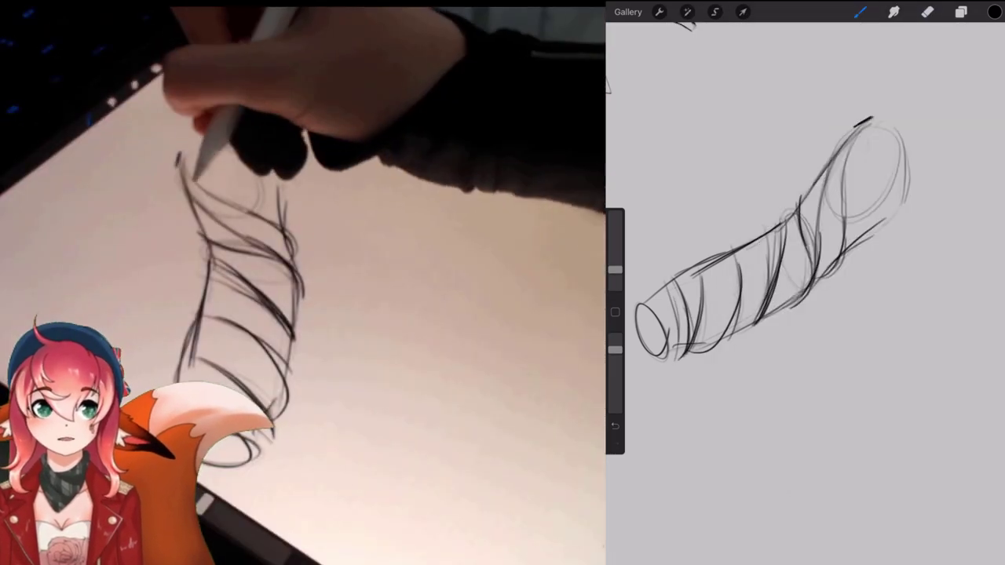
Draw dark spiral folds around the upper arm and a stepped contour down to the elbow.
drag(854, 130, 834, 250)
click(927, 11)
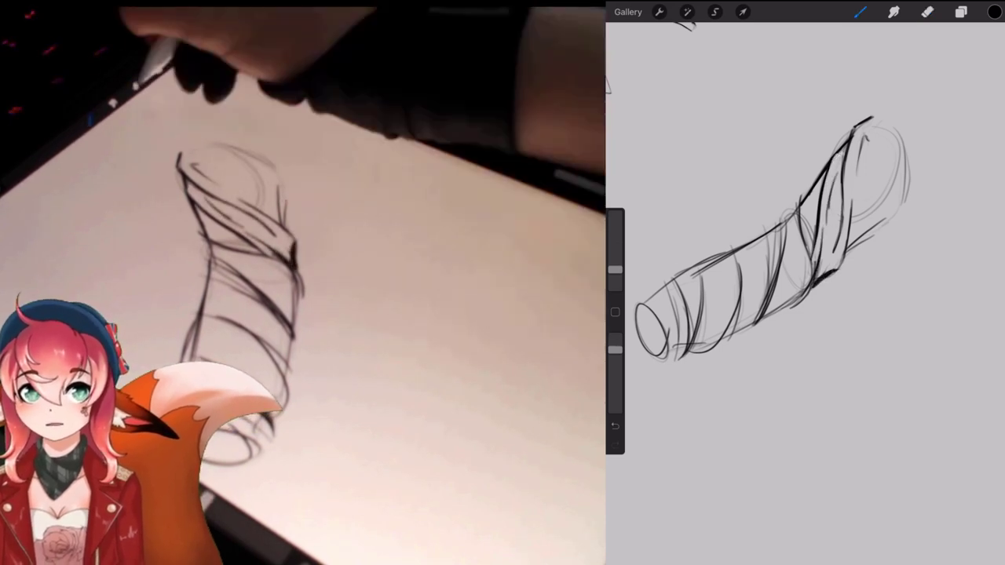
click(860, 12)
drag(761, 232, 796, 271)
drag(897, 133, 919, 153)
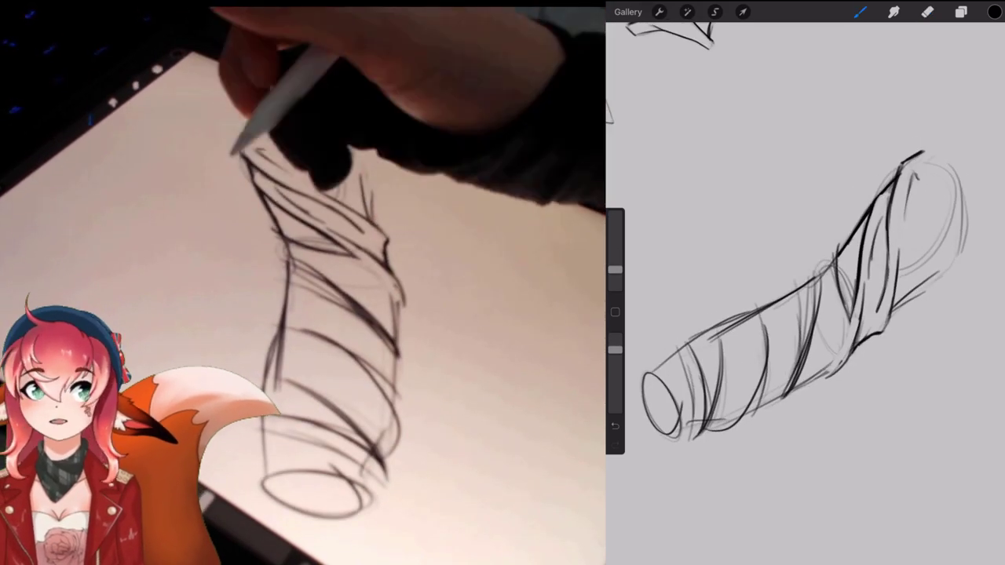
click(860, 12)
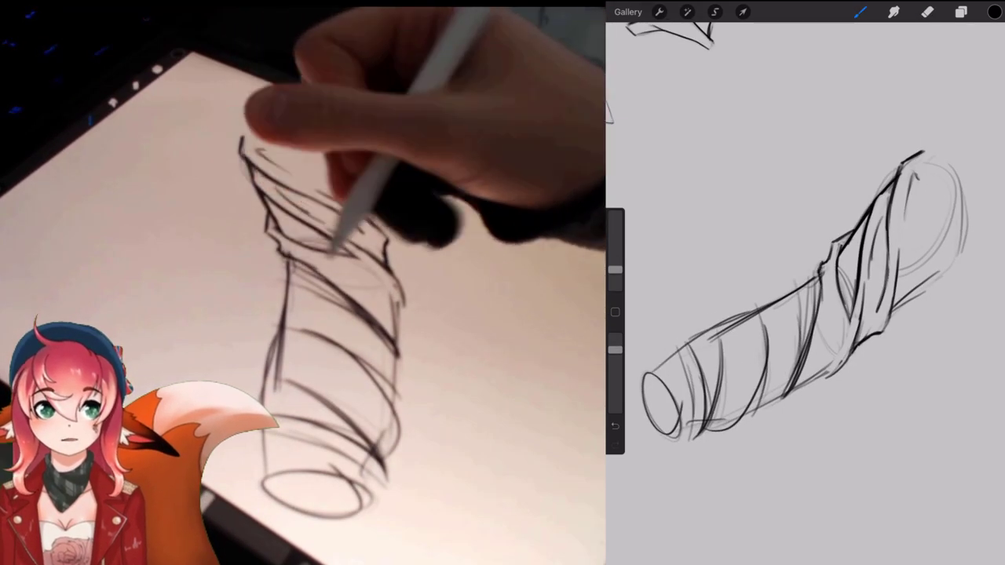
Continue the spiral folds down the forearm with overlapping wrinkles and a bumpy outer contour.
mouse_move(845, 303)
mouse_down()
mouse_move(833, 361)
mouse_move(792, 397)
mouse_up()
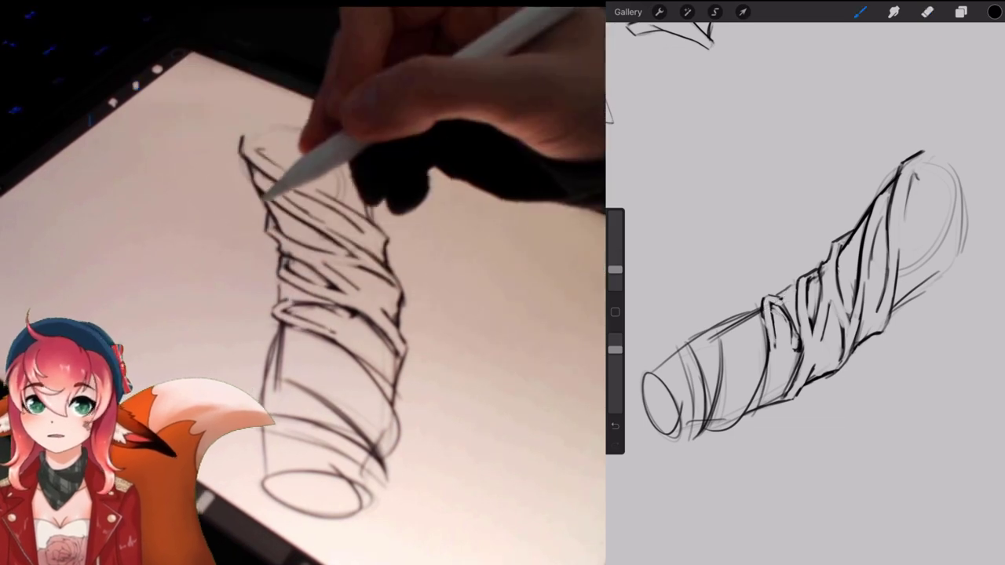
mouse_move(746, 312)
mouse_down()
mouse_move(759, 345)
mouse_move(755, 316)
mouse_move(722, 321)
mouse_move(724, 363)
mouse_up()
key(e)
key(b)
key(e)
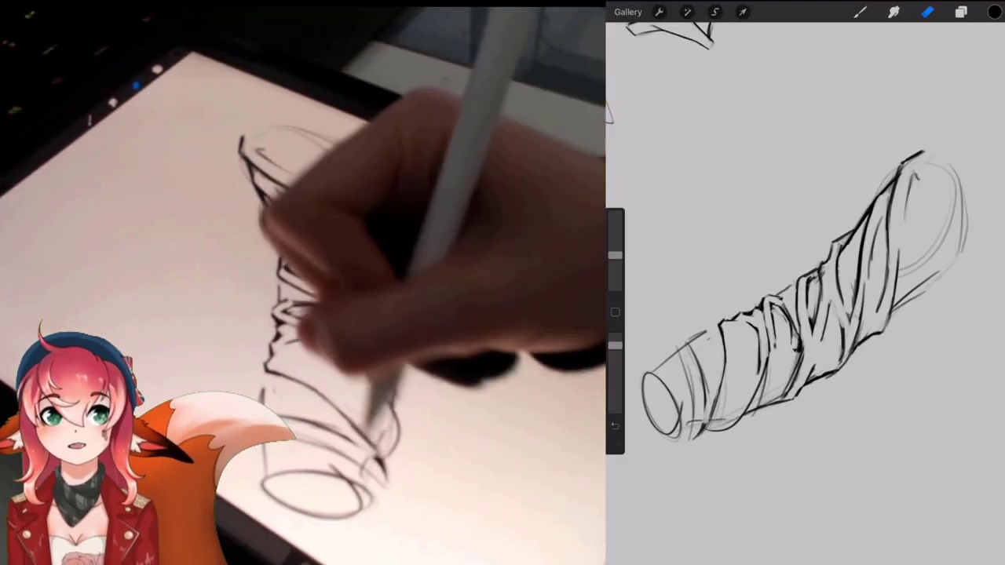
Clean up the forearm's underside, shape the sleeve's cuff end, and erase the wrist cylinder construction lines.
mouse_move(738, 422)
mouse_down()
mouse_move(715, 431)
mouse_move(744, 414)
mouse_up()
key(b)
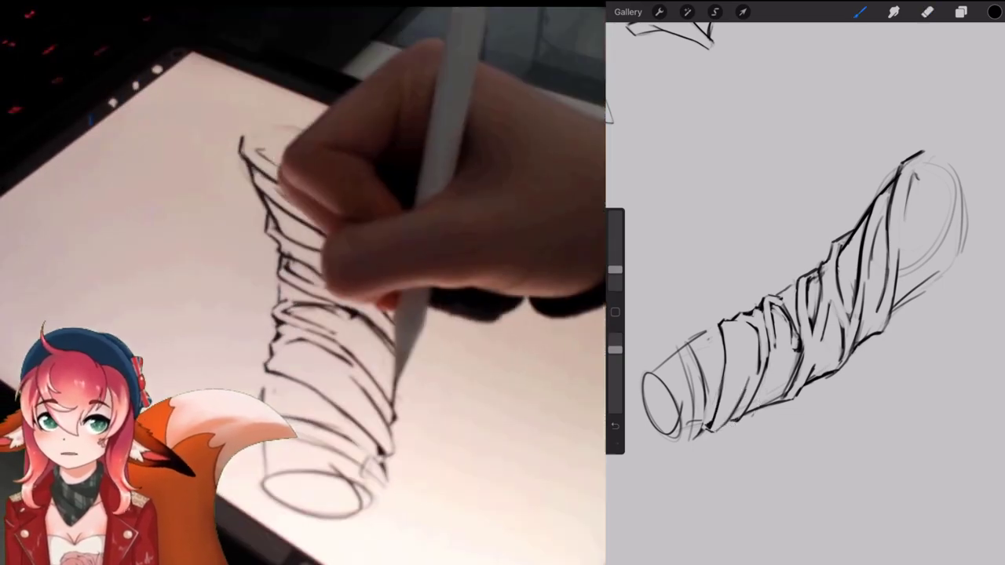
key(e)
drag(704, 369, 705, 418)
key(b)
drag(697, 338, 720, 330)
key(e)
drag(681, 372, 663, 435)
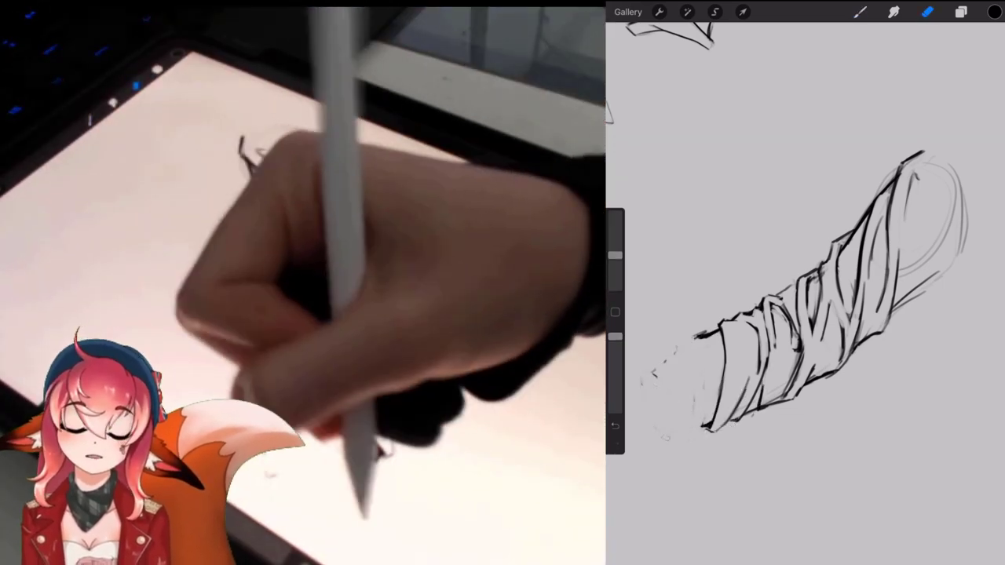
In an empty area, sketch light curves for a draped limb, and draw a dark zigzag fold and straight hanging edges.
click(860, 11)
drag(928, 273, 952, 288)
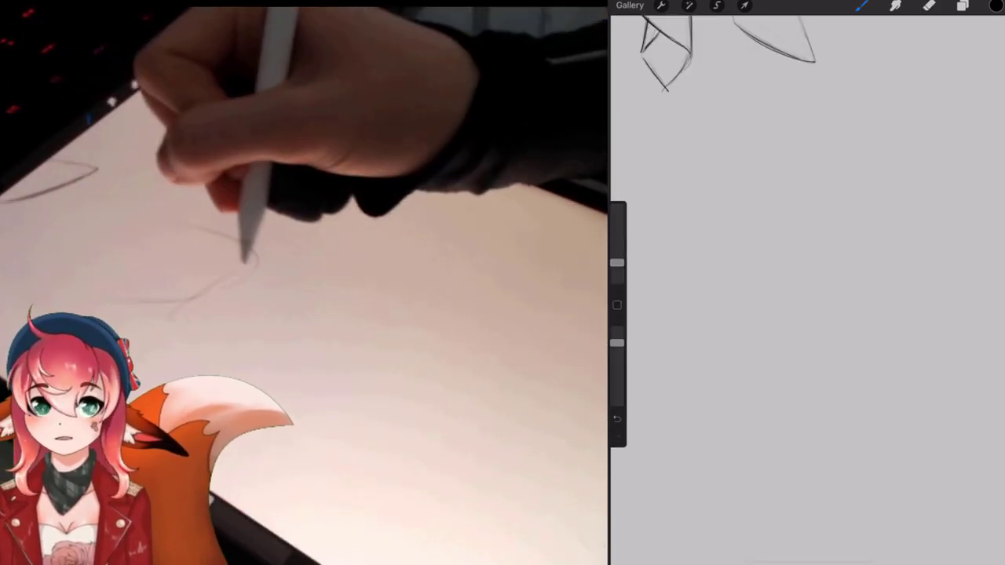
drag(793, 145, 799, 251)
mouse_move(721, 228)
mouse_down()
mouse_move(809, 248)
mouse_move(829, 355)
mouse_up()
drag(813, 242, 802, 402)
mouse_move(771, 232)
mouse_down()
mouse_move(793, 225)
mouse_move(718, 231)
mouse_move(706, 245)
mouse_move(728, 280)
mouse_up()
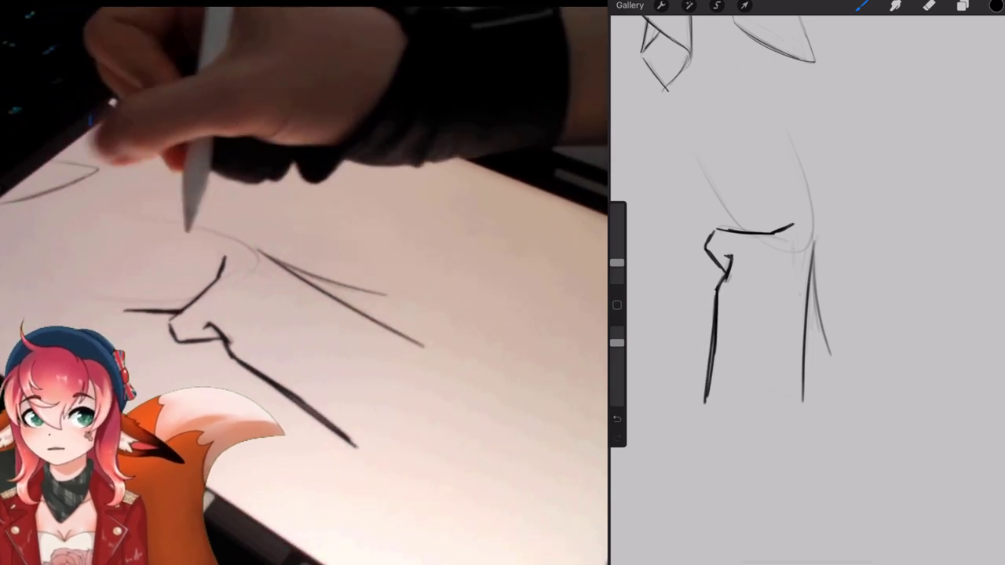
Darken the two upper edges of the draped limb down to where they meet the zigzag fold.
drag(704, 194, 722, 232)
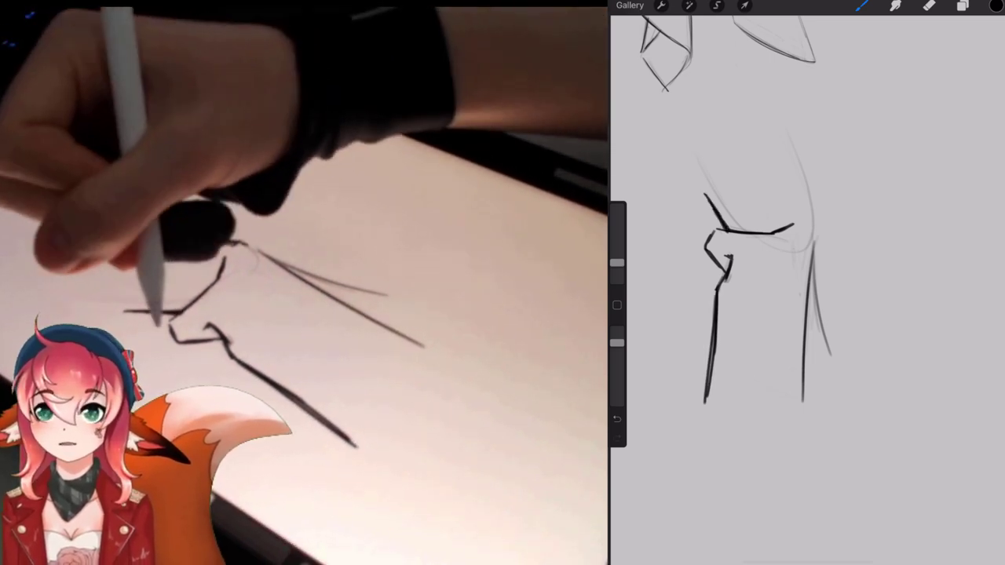
drag(806, 223, 813, 230)
mouse_move(785, 161)
mouse_down()
mouse_move(811, 224)
mouse_move(758, 233)
mouse_up()
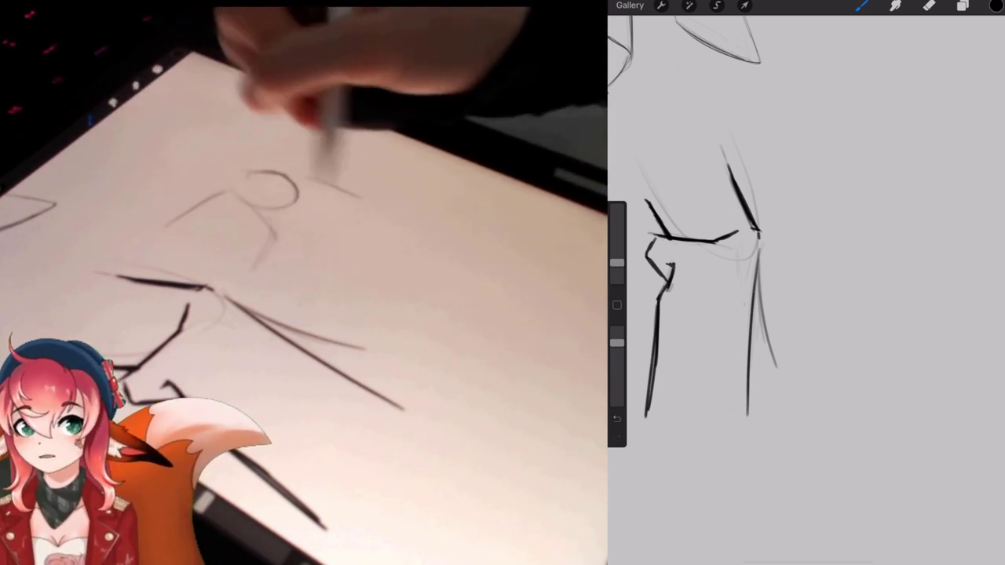
Beside it, sketch a bent limb with a circular joint, a sideways upper segment and a hanging lower segment.
drag(885, 174, 881, 182)
drag(854, 177, 791, 161)
drag(852, 226, 791, 251)
drag(908, 228, 916, 298)
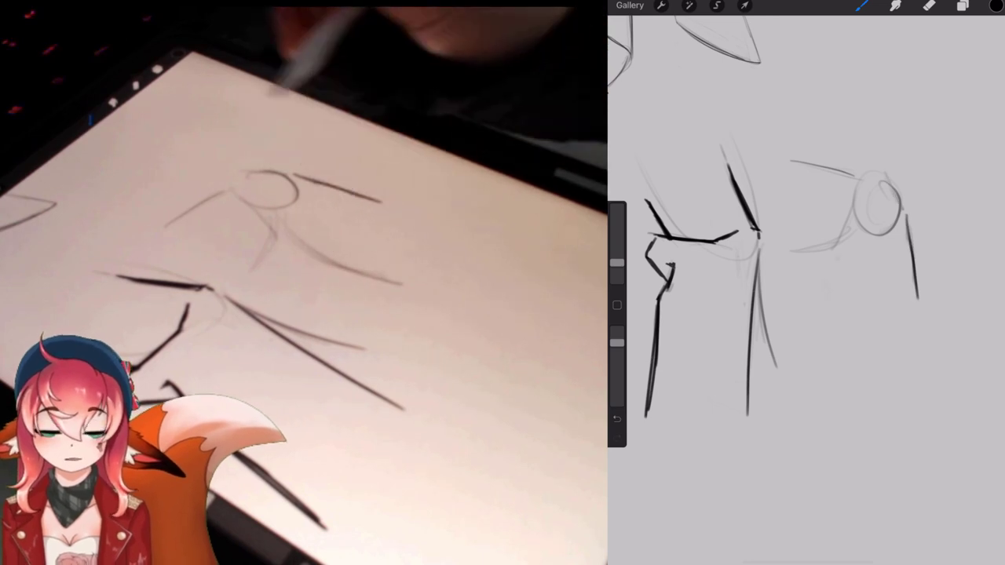
drag(854, 234, 845, 357)
Draw dark branching folds in the inner bend of the joint, and darken the outlines of both limb segments.
click(929, 5)
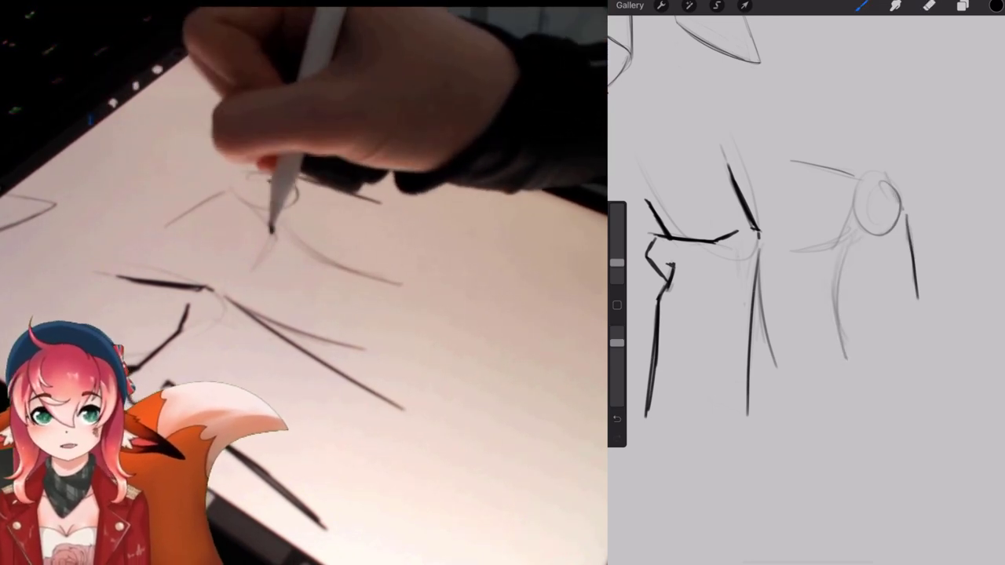
drag(887, 199, 884, 216)
drag(837, 239, 845, 361)
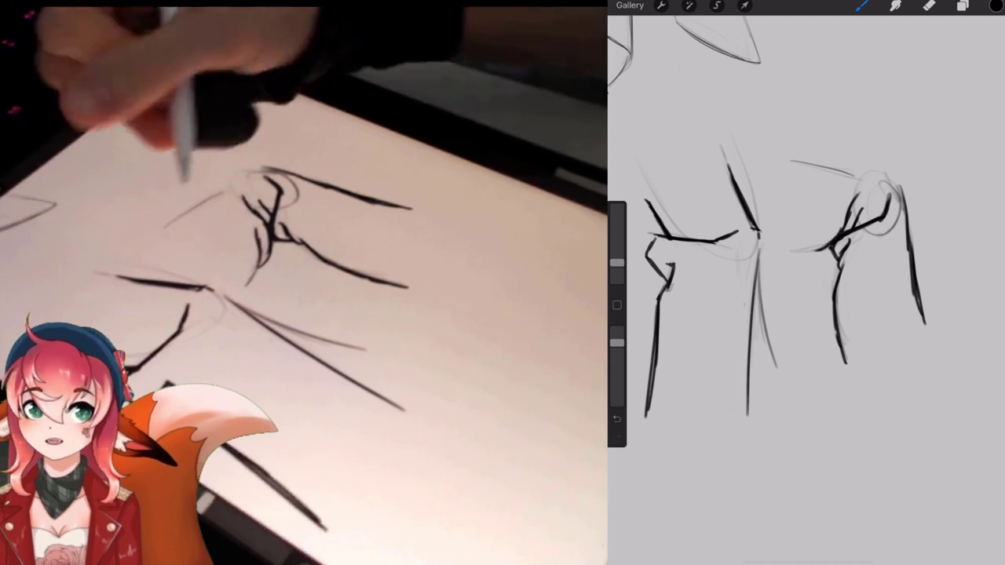
drag(778, 257, 824, 248)
drag(799, 254, 833, 227)
mouse_move(795, 149)
mouse_down()
mouse_move(872, 166)
mouse_move(899, 188)
mouse_up()
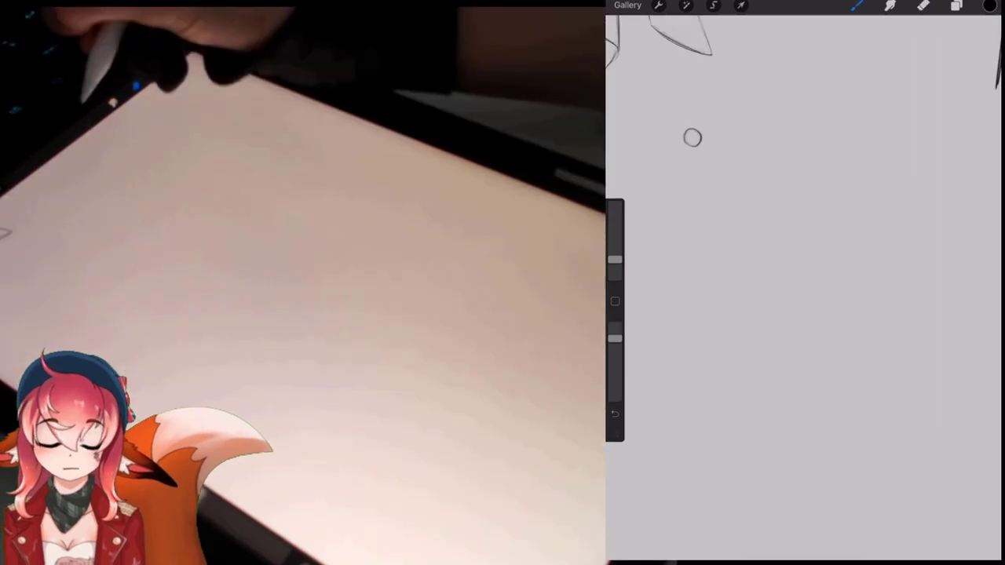
Draw the second pin circle level with the first, and sketch light U-shaped swag folds hanging between them.
drag(885, 130, 883, 144)
drag(879, 153, 854, 224)
drag(694, 149, 883, 151)
drag(832, 291, 777, 330)
click(856, 6)
mouse_move(746, 294)
mouse_down()
mouse_move(820, 337)
mouse_move(842, 313)
mouse_up()
drag(736, 314, 833, 369)
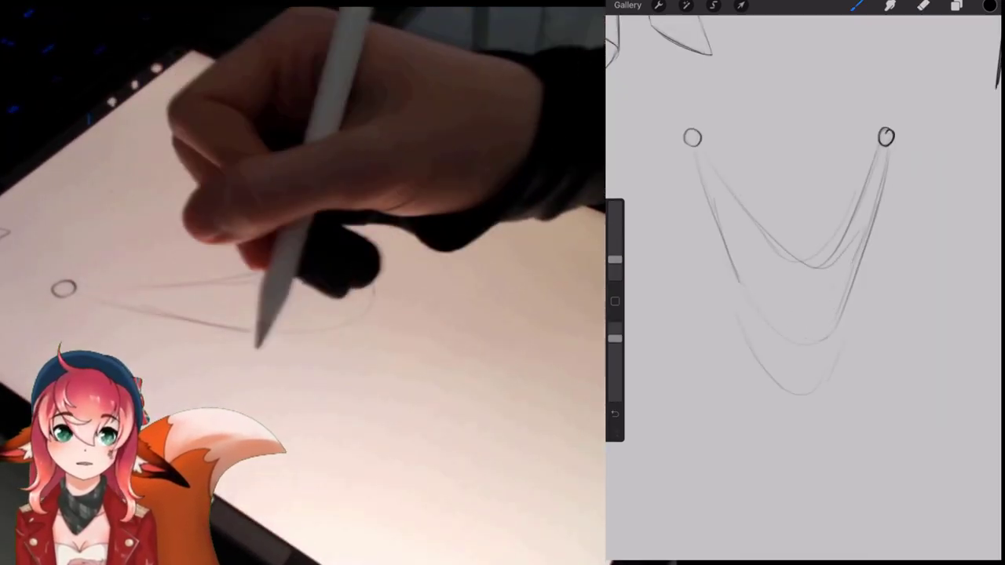
Sketch the central panel's long side edges, its curved hem and a deeper swag fold above it.
drag(705, 224, 747, 436)
drag(881, 234, 862, 430)
drag(758, 449, 862, 428)
drag(808, 425, 849, 354)
drag(744, 355, 830, 422)
Sketch the cloth falling outside each pin, with long outer edges and curved hems joining the central panel.
drag(862, 412, 908, 393)
drag(892, 165, 925, 397)
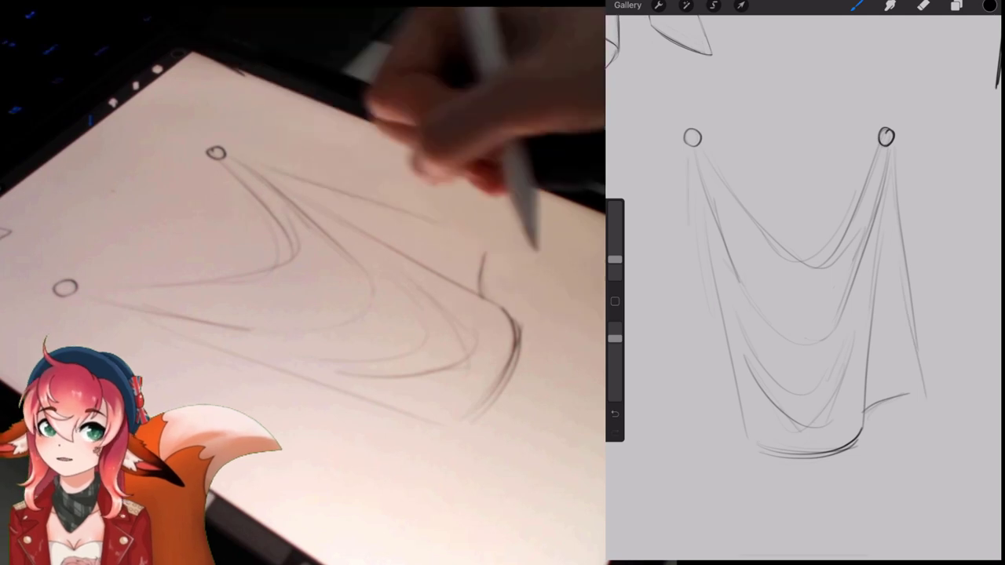
drag(688, 154, 678, 363)
drag(676, 188, 665, 416)
drag(667, 405, 744, 424)
Darken the top swag edge between the pins and erase the lower halves of both pin circles.
mouse_move(697, 146)
mouse_down()
mouse_move(774, 239)
mouse_move(801, 259)
mouse_move(826, 254)
mouse_up()
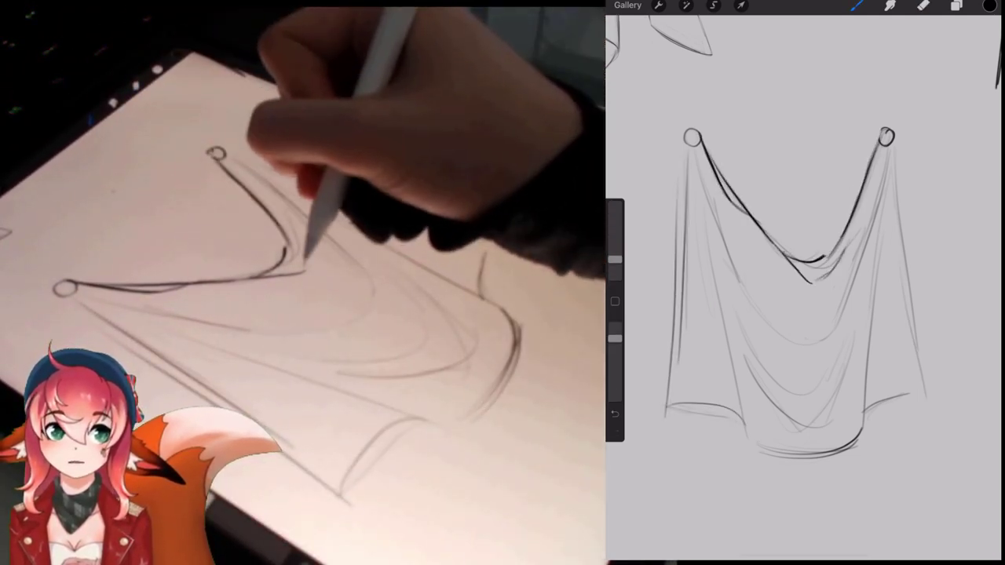
click(923, 6)
mouse_move(831, 253)
mouse_down()
mouse_move(810, 267)
mouse_move(838, 242)
mouse_up()
click(856, 5)
click(923, 5)
drag(878, 142, 893, 161)
drag(683, 146, 701, 157)
click(856, 5)
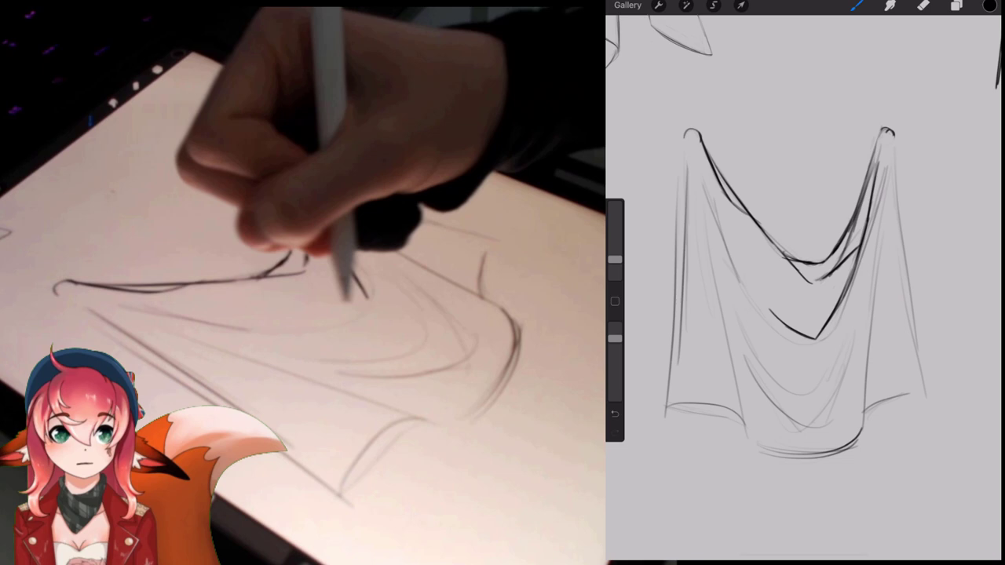
Redraw the second and third swag folds as dark lines running down from the pins to pointed bottoms.
drag(696, 146, 814, 336)
key(e)
mouse_move(739, 292)
mouse_down()
mouse_move(800, 400)
mouse_move(848, 334)
mouse_up()
key(e)
drag(871, 223, 849, 311)
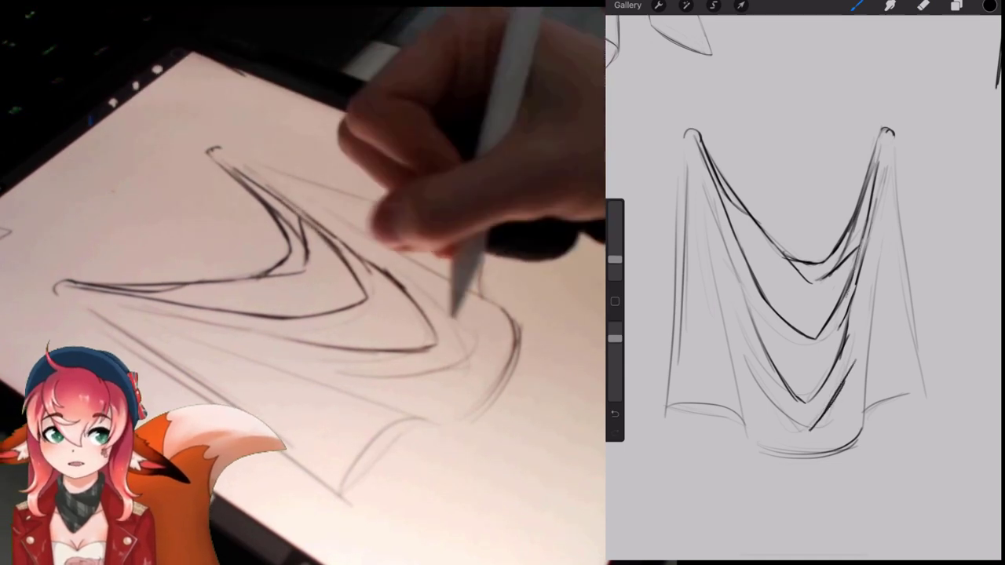
Darken the lowest swag fold, and outline the central panel's side edges and curved hem.
drag(744, 355, 806, 430)
key(e)
drag(763, 391, 790, 422)
key(b)
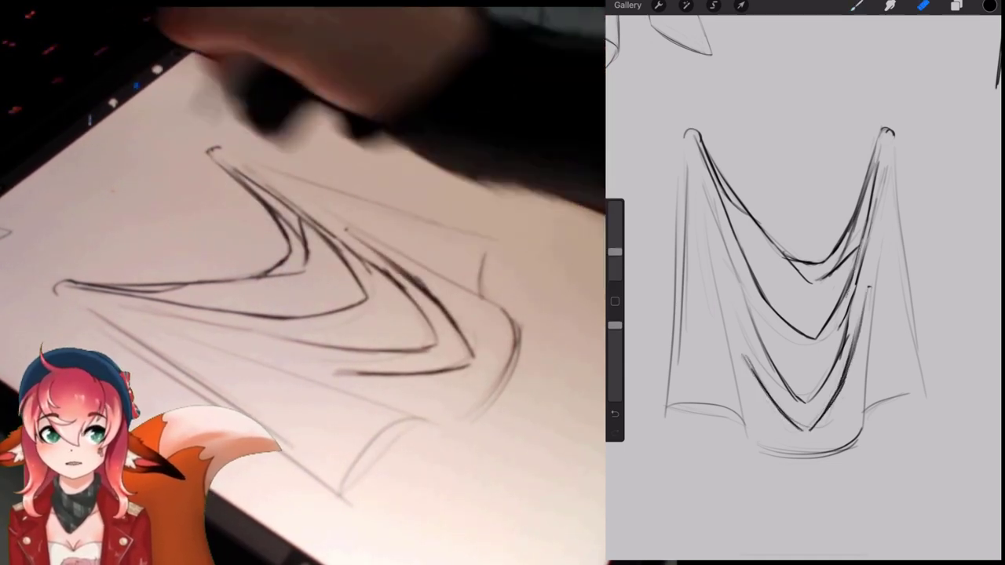
key(ctrl+z)
mouse_move(868, 287)
mouse_down()
mouse_move(799, 271)
mouse_move(760, 228)
mouse_move(847, 287)
mouse_move(937, 259)
mouse_up()
scroll(804, 291, up, 3)
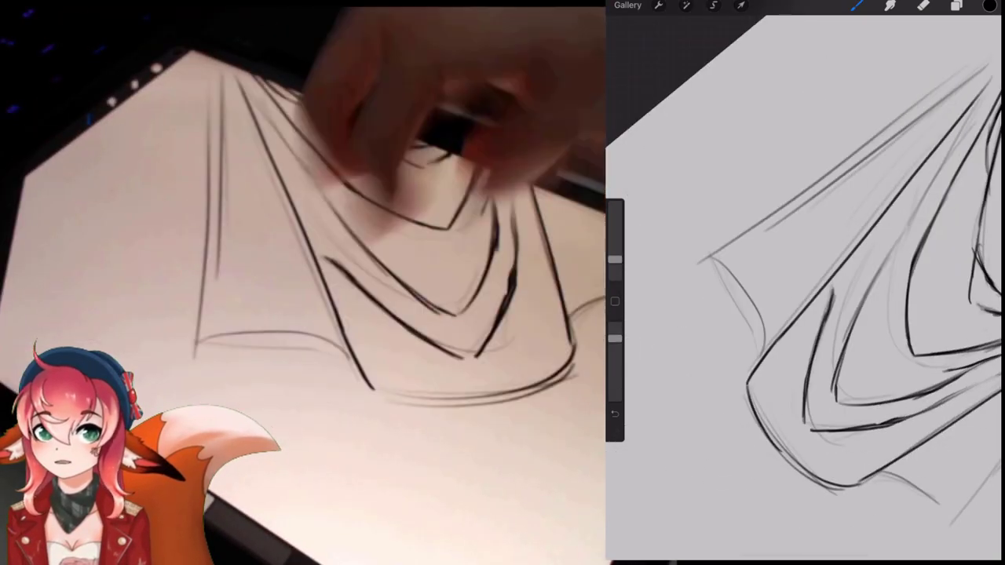
Add long tension folds fanning down from the first pin between the swag folds and the panel's edge.
mouse_move(703, 161)
mouse_down()
mouse_move(764, 253)
mouse_move(806, 343)
mouse_up()
click(856, 5)
drag(717, 188, 818, 414)
drag(797, 355, 849, 446)
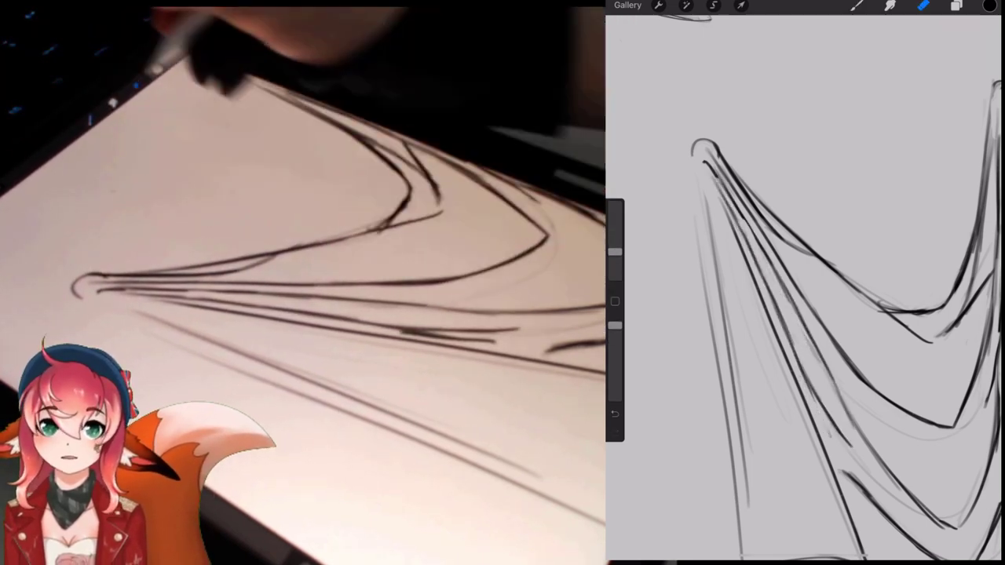
scroll(802, 287, down, 3)
key(b)
key(e)
key(b)
scroll(802, 314, left, 1)
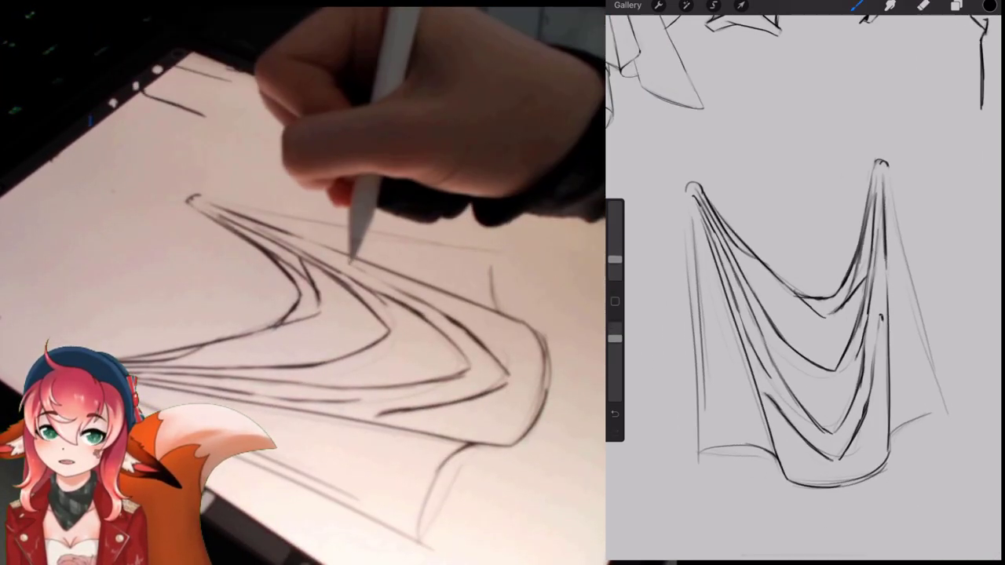
Replace the round pin marks at both upper ends of the diaper fold with small angular cloth corners.
drag(687, 196, 695, 185)
key(e)
mouse_move(883, 164)
mouse_down()
mouse_move(899, 253)
mouse_move(887, 163)
mouse_up()
drag(686, 187, 698, 186)
key(b)
drag(882, 163, 840, 110)
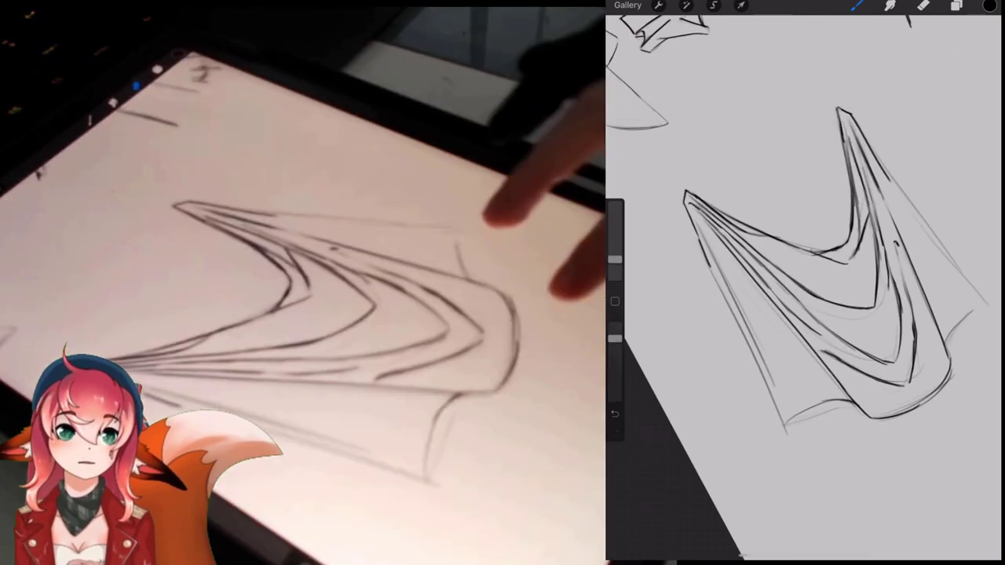
Darken the diaper fold's outer side edges and the short hem beside the central panel.
drag(688, 206, 786, 430)
key(e)
mouse_move(840, 109)
mouse_down()
mouse_move(832, 114)
mouse_move(872, 209)
mouse_move(783, 216)
mouse_up()
key(b)
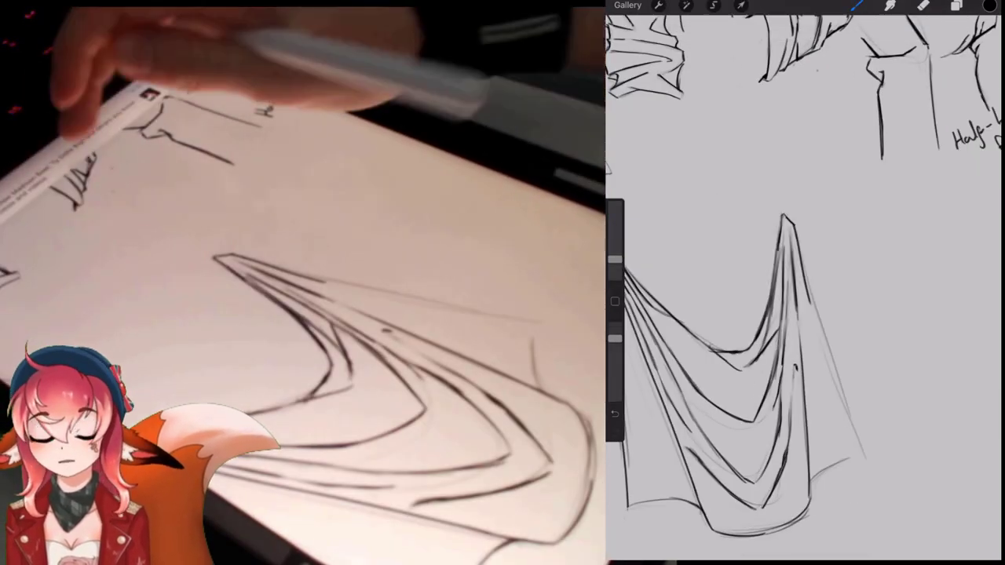
drag(810, 304, 865, 454)
drag(865, 454, 826, 471)
key(e)
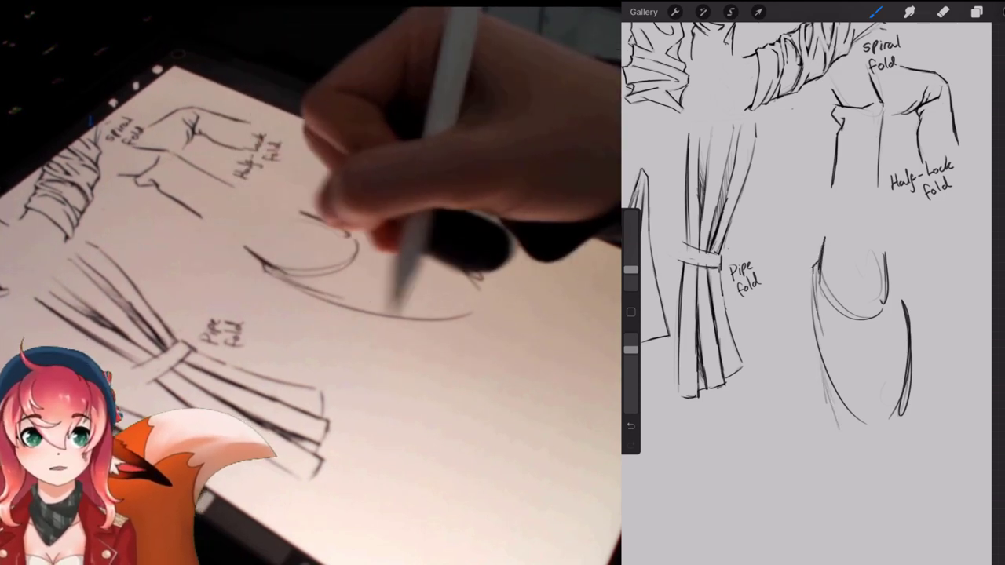
Extend both lower side lines of the draped sketch below the half-lock fold and erase the overrunning line ends.
drag(838, 430, 846, 456)
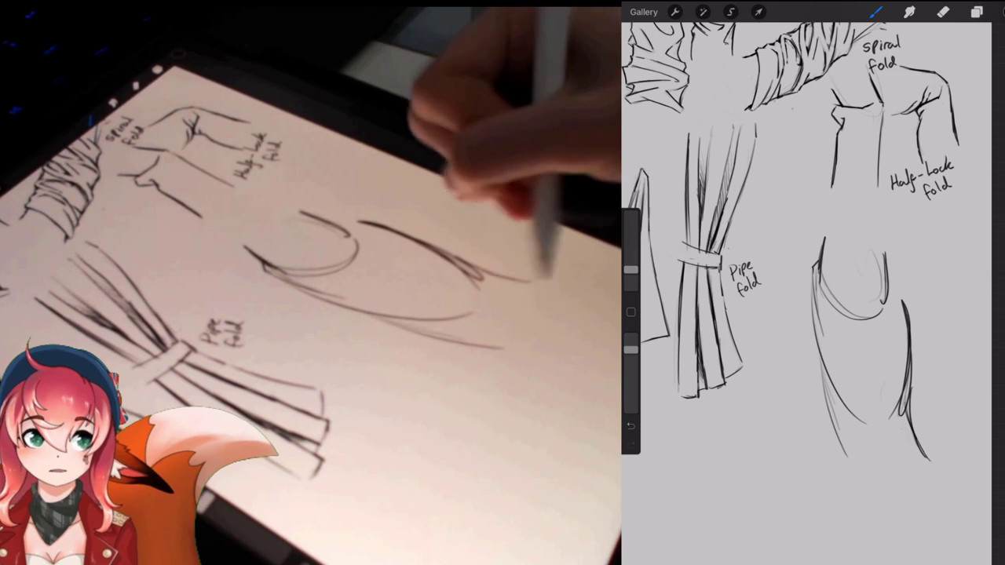
click(942, 11)
drag(920, 445, 932, 463)
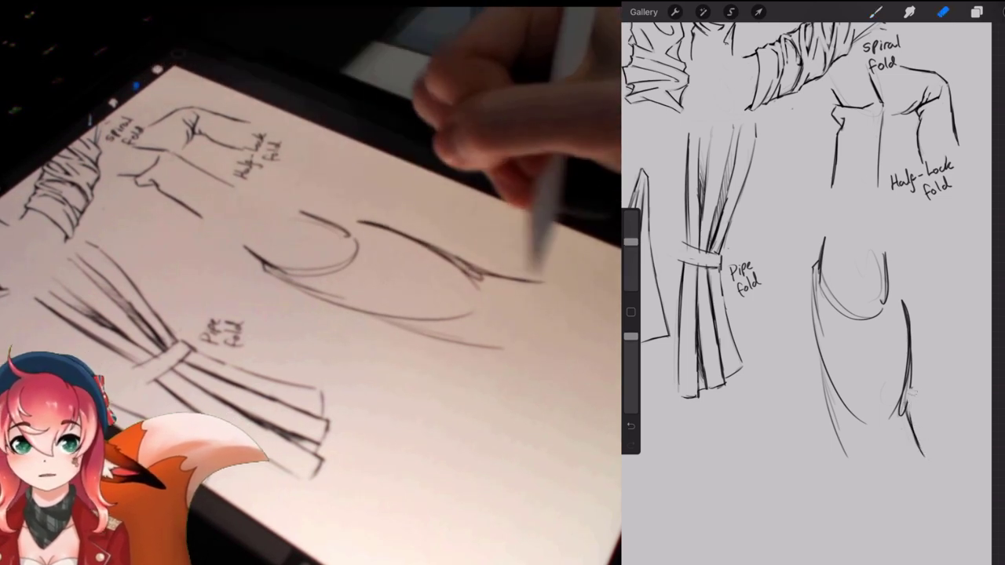
click(875, 11)
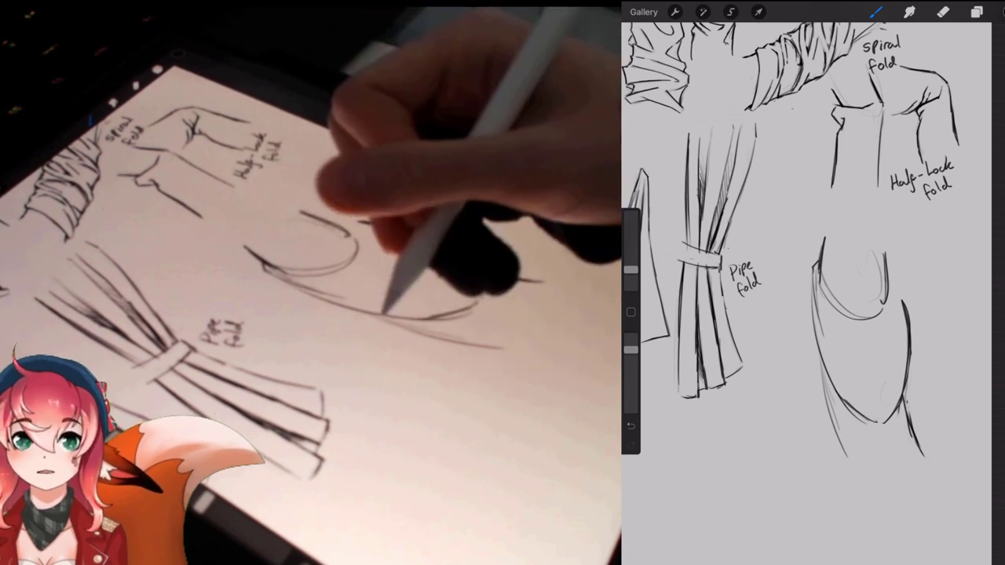
Draw long cloth lines flaring down from both sides of the oval form in the draped sketch.
drag(813, 318, 797, 463)
drag(821, 369, 857, 478)
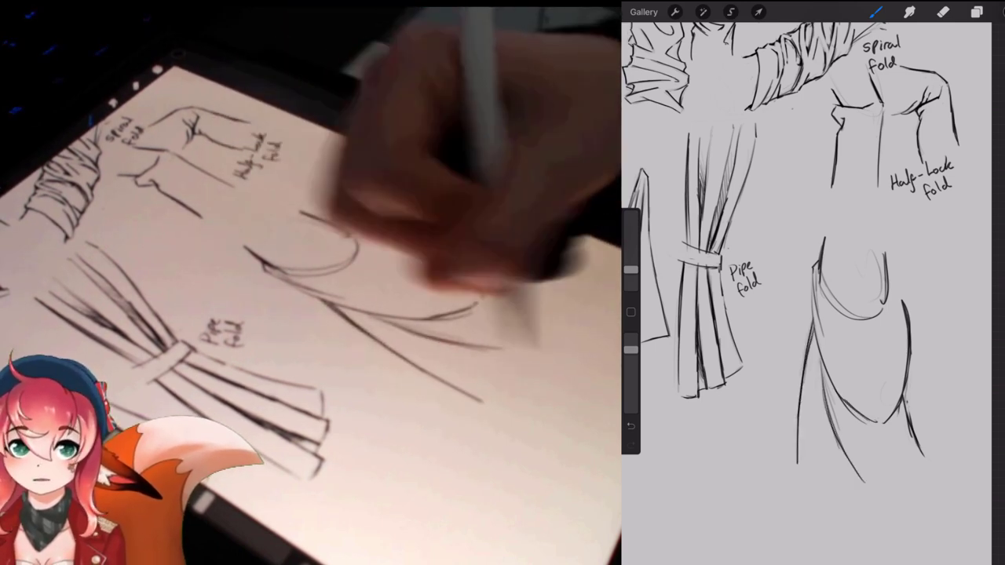
drag(824, 393, 866, 496)
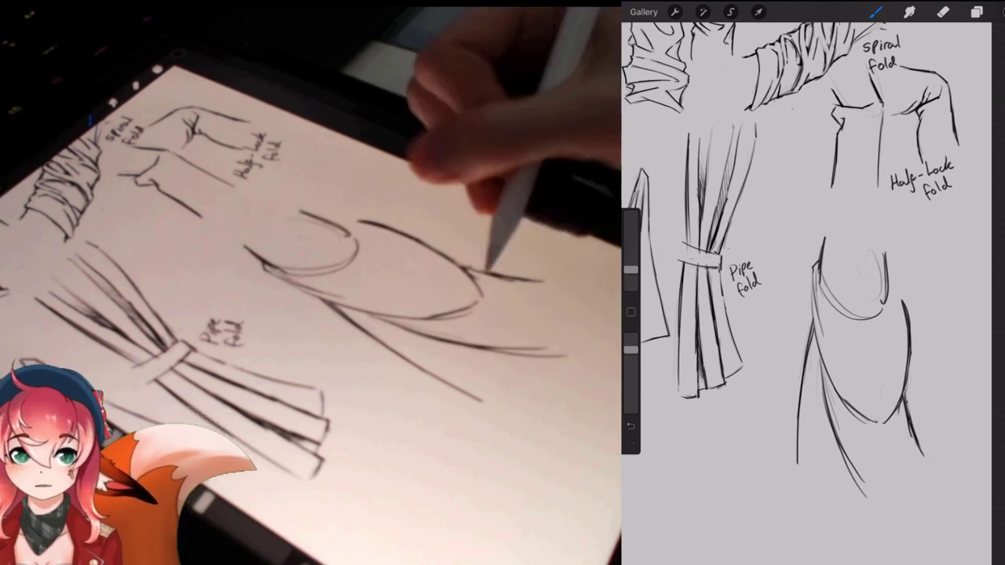
drag(903, 398, 930, 466)
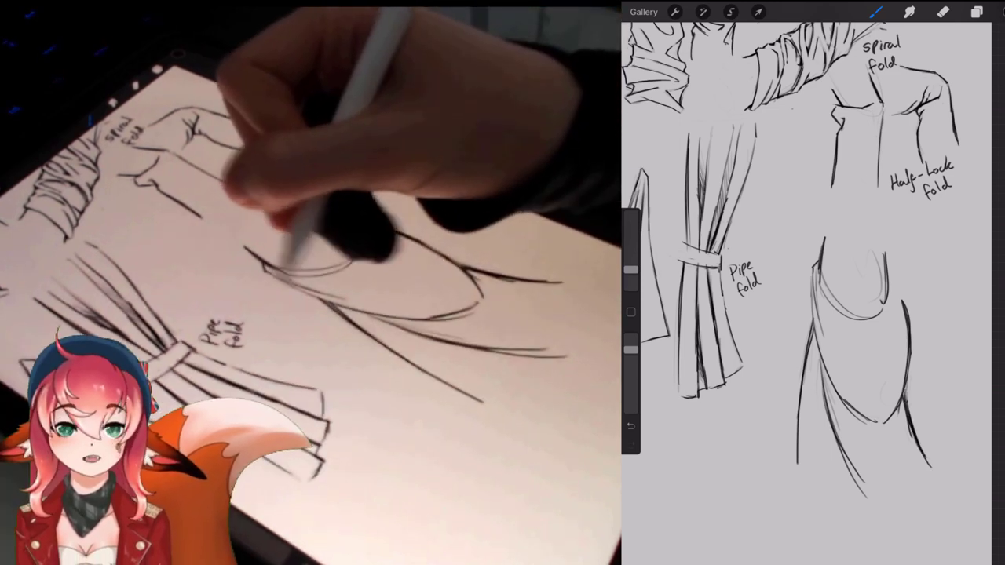
Select the draped sketch, scale it down uniformly and place it closer to the pipe fold example.
drag(903, 397, 828, 396)
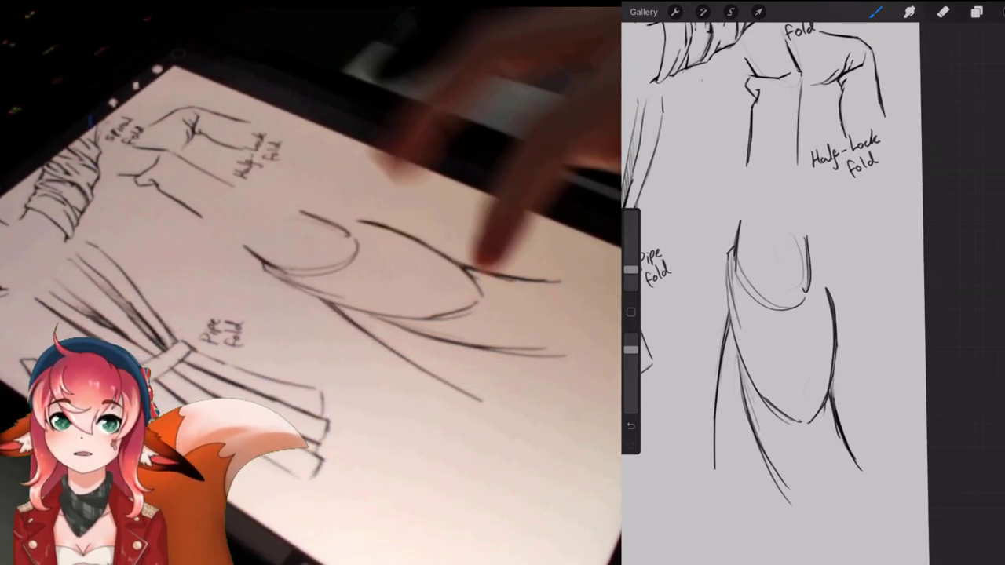
scroll(793, 283, down, 3)
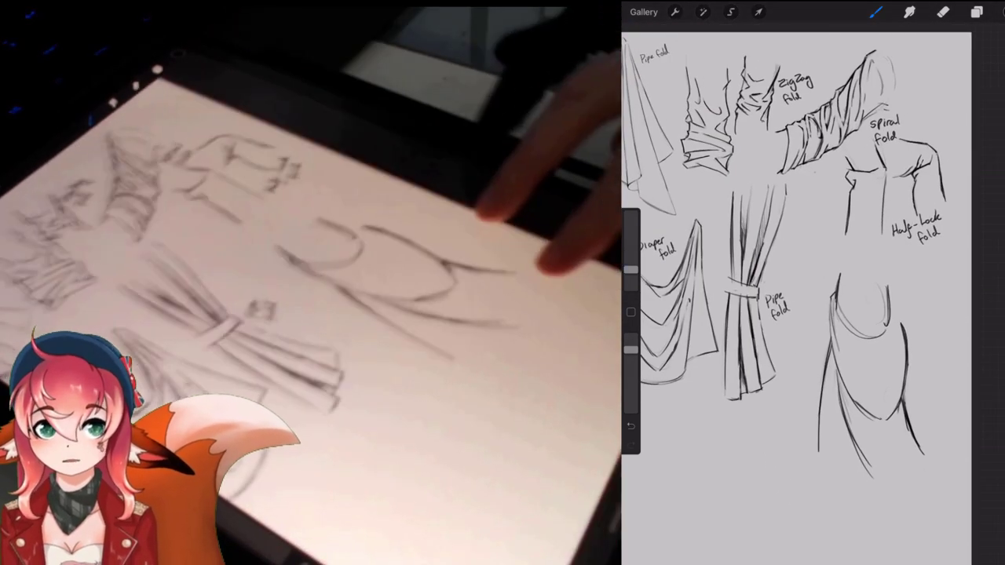
click(730, 11)
mouse_move(881, 257)
mouse_down()
mouse_move(920, 314)
mouse_move(799, 377)
mouse_move(857, 256)
mouse_move(881, 258)
mouse_up()
click(757, 12)
drag(924, 480, 904, 435)
drag(859, 353, 843, 324)
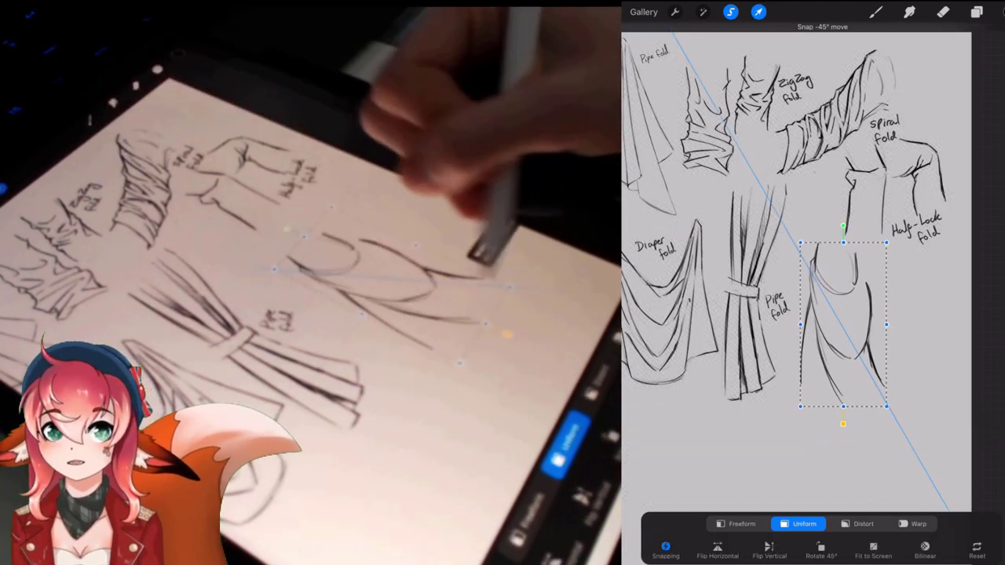
click(757, 12)
Draw a hanging cloth beside the draped sketch, with a hem cascading down in steps and dark overlaps.
scroll(817, 314, up, 3)
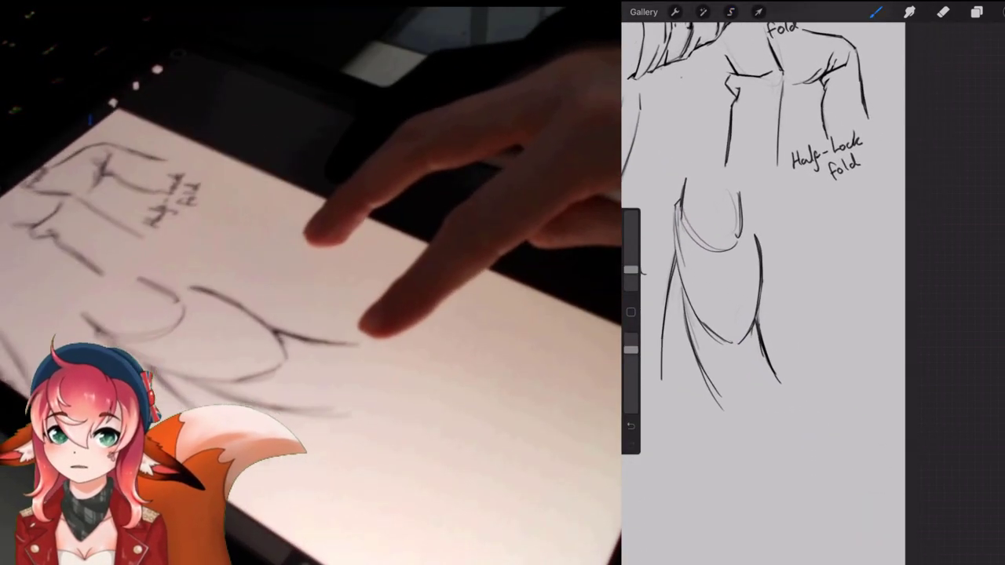
drag(816, 218, 840, 326)
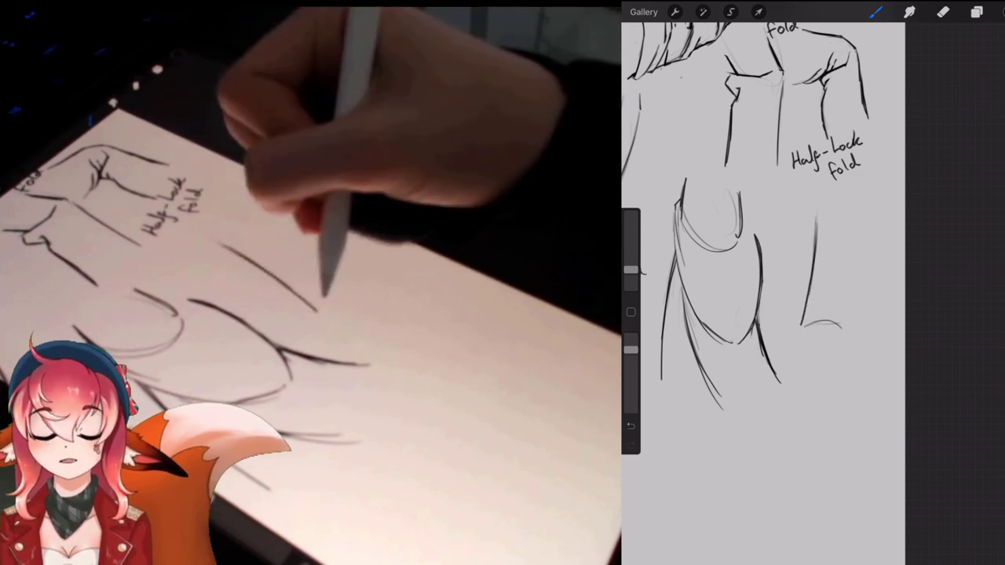
drag(824, 195, 813, 300)
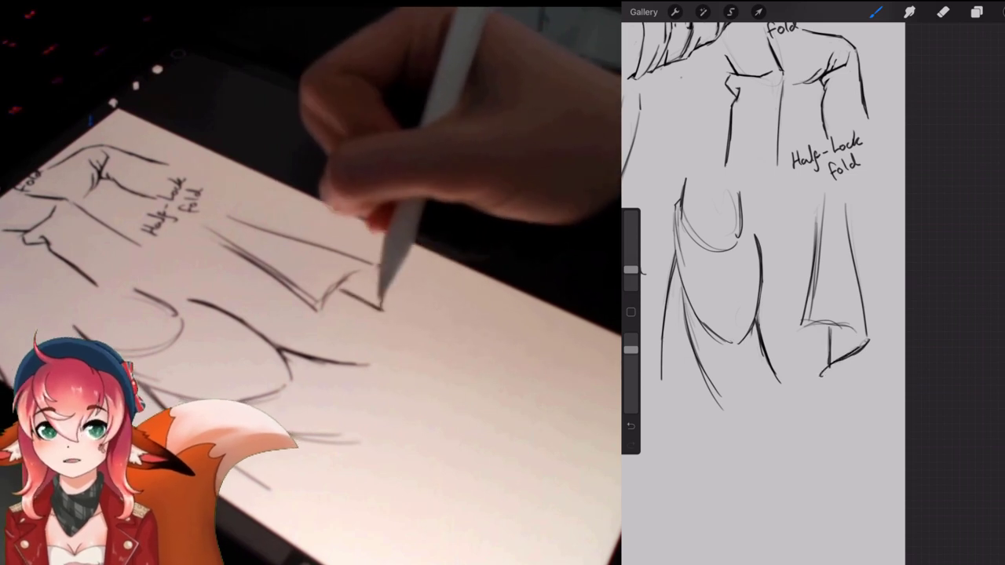
mouse_move(829, 325)
mouse_down()
mouse_move(826, 366)
mouse_move(845, 412)
mouse_up()
drag(849, 362, 851, 409)
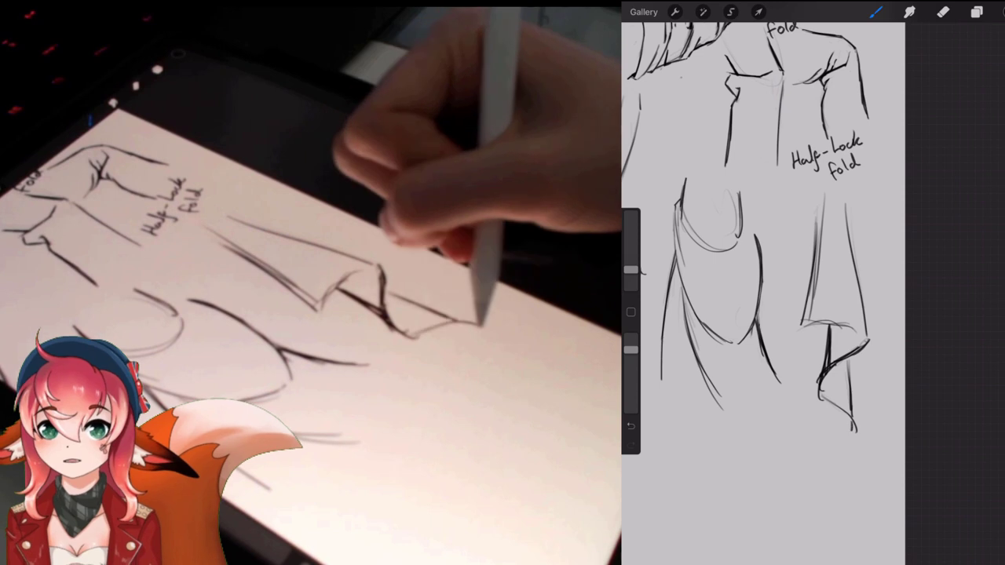
drag(840, 415, 830, 470)
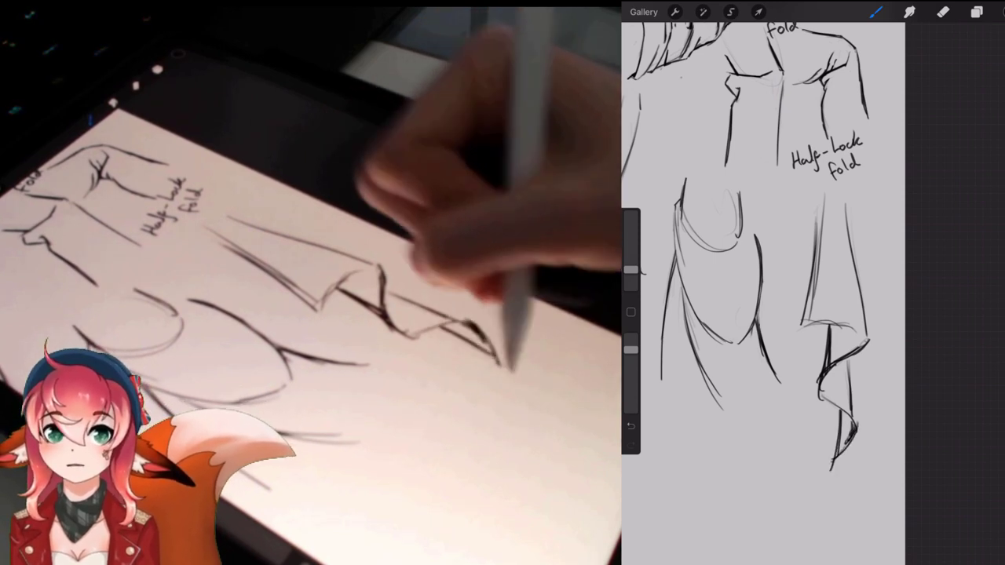
mouse_move(843, 193)
mouse_down()
mouse_move(854, 259)
mouse_move(811, 302)
mouse_move(818, 228)
mouse_up()
key(e)
click(875, 11)
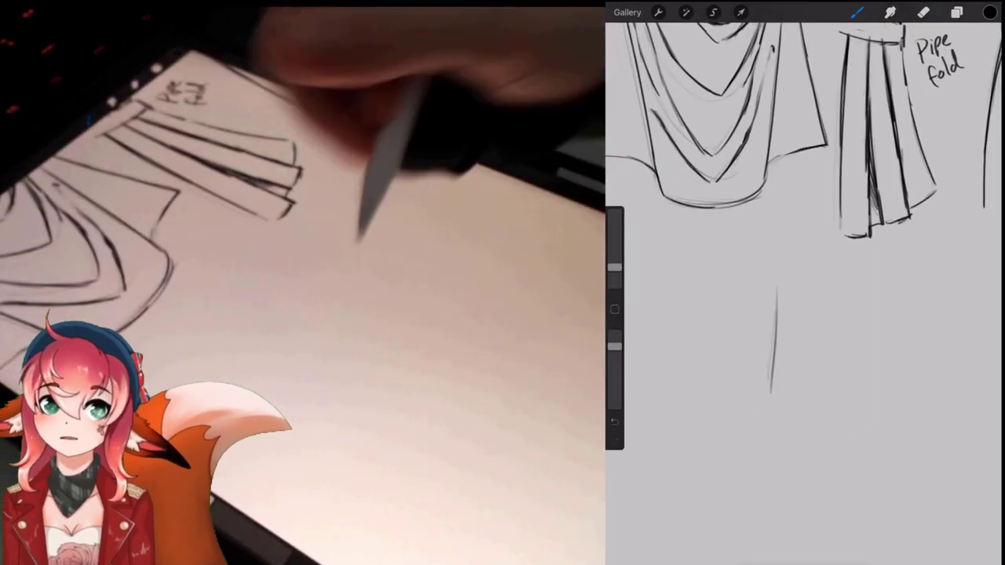
Sketch a long hanging cloth below the diaper and pipe folds, with vertical folds and a crumpled base on the floor.
drag(802, 314, 806, 396)
mouse_move(755, 415)
mouse_down()
mouse_move(822, 402)
mouse_move(730, 428)
mouse_move(811, 457)
mouse_up()
drag(827, 424, 804, 433)
drag(809, 429, 824, 445)
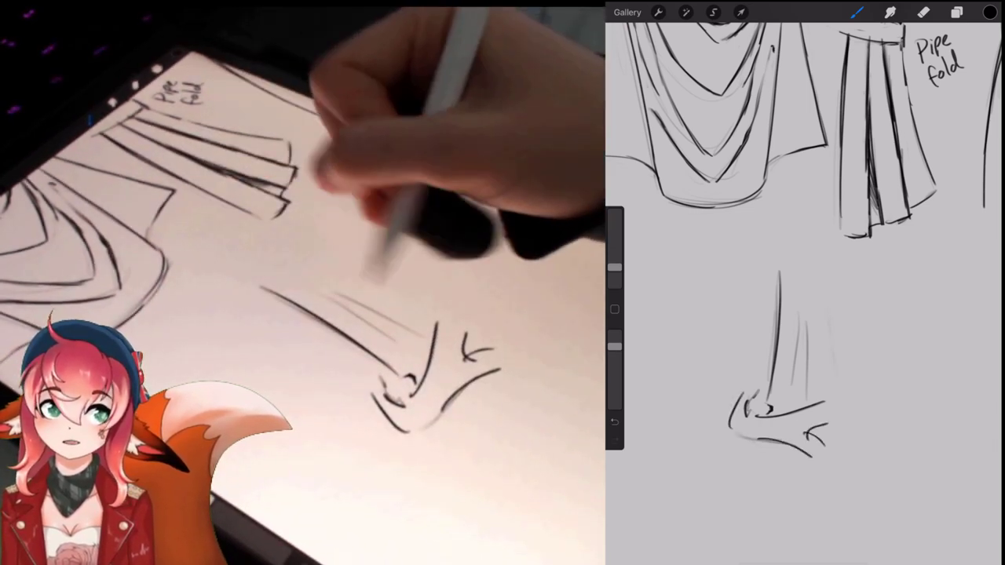
mouse_move(829, 285)
mouse_down()
mouse_move(832, 406)
mouse_move(836, 397)
mouse_up()
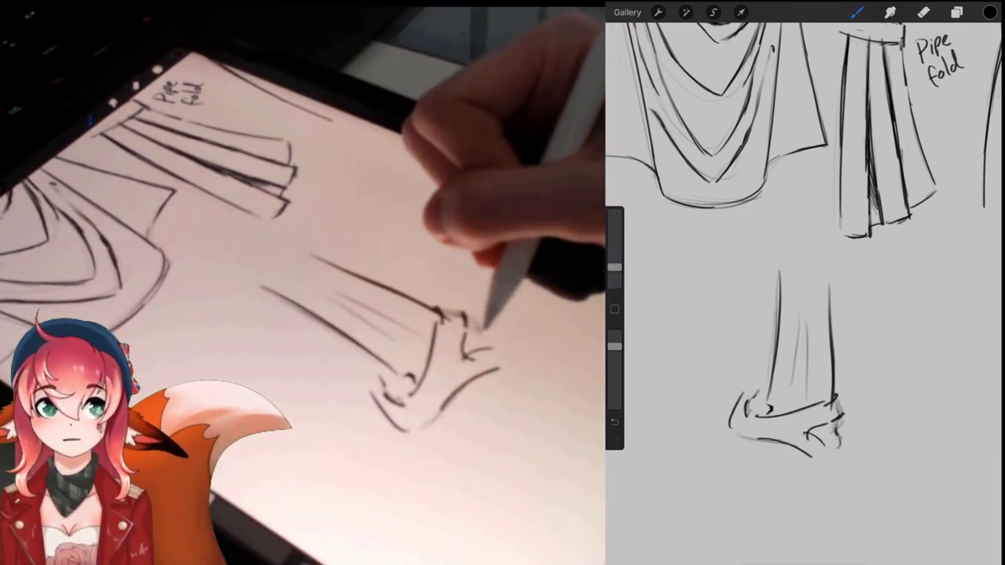
drag(751, 472, 809, 470)
drag(734, 426, 746, 469)
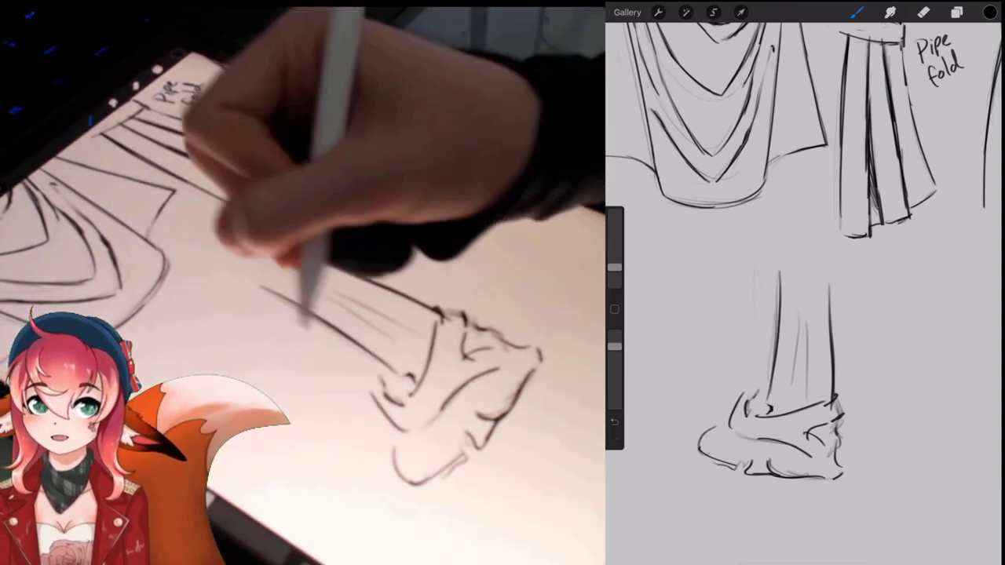
Add a slanting outer edge to the hanging cloth and extend its pooled base sideways with more creases.
mouse_move(781, 282)
mouse_down()
mouse_move(699, 410)
mouse_move(700, 438)
mouse_up()
drag(695, 421, 711, 428)
drag(839, 456, 881, 455)
drag(836, 379, 871, 412)
mouse_move(885, 423)
mouse_down()
mouse_move(880, 452)
mouse_move(866, 439)
mouse_up()
drag(829, 400, 695, 353)
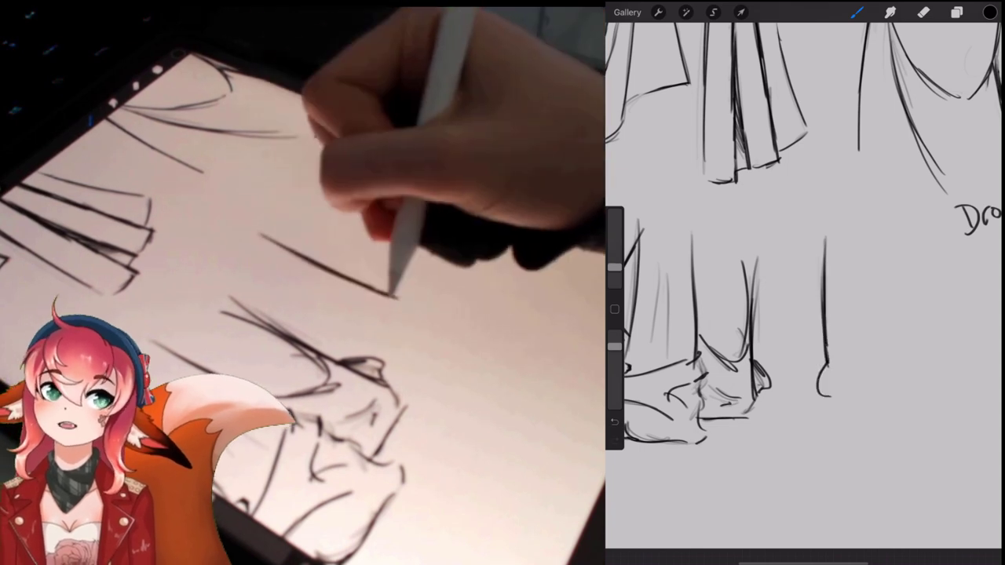
Draw the far right part of the floor-length cloth with creased pooling, a dark bunched tip and vertical folds.
mouse_move(860, 389)
mouse_down()
mouse_move(811, 433)
mouse_move(784, 416)
mouse_move(788, 435)
mouse_move(749, 442)
mouse_up()
drag(780, 407, 829, 412)
drag(744, 432, 781, 424)
drag(848, 421, 886, 421)
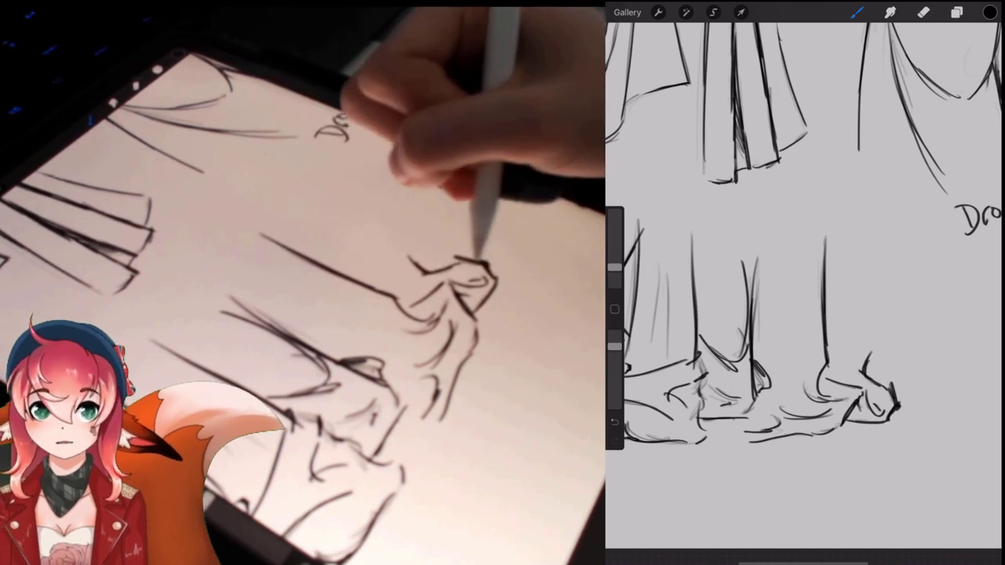
drag(873, 388, 883, 400)
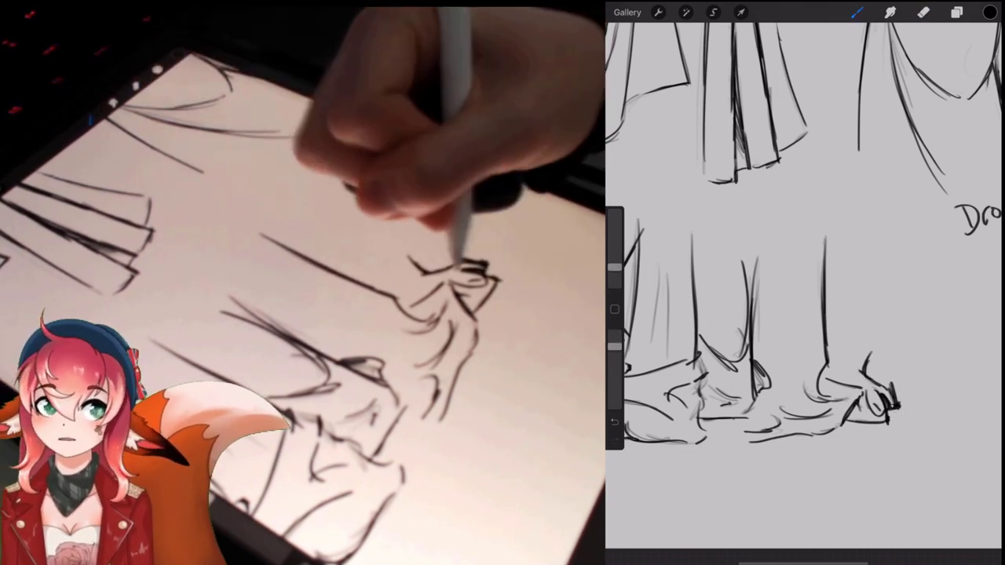
drag(856, 240, 866, 352)
drag(785, 254, 795, 358)
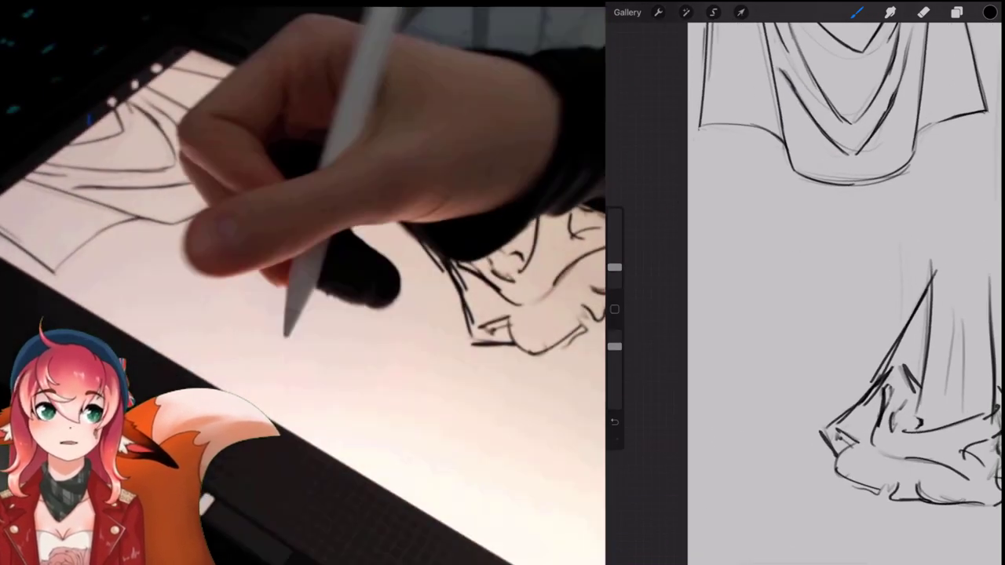
Sketch another hanging section left of the floor-length cloth, outlining its sides, bunched outer edge and angled floor crease.
drag(748, 309, 745, 392)
mouse_move(745, 410)
mouse_down()
mouse_move(784, 431)
mouse_move(699, 438)
mouse_move(790, 472)
mouse_move(816, 428)
mouse_up()
drag(813, 342, 822, 469)
mouse_move(734, 286)
mouse_down()
mouse_move(736, 346)
mouse_move(706, 391)
mouse_up()
drag(705, 392, 708, 423)
Add long vertical folds to the new left section and close its rounded hem on the floor.
drag(781, 347, 787, 416)
drag(779, 247, 782, 361)
drag(757, 236, 751, 367)
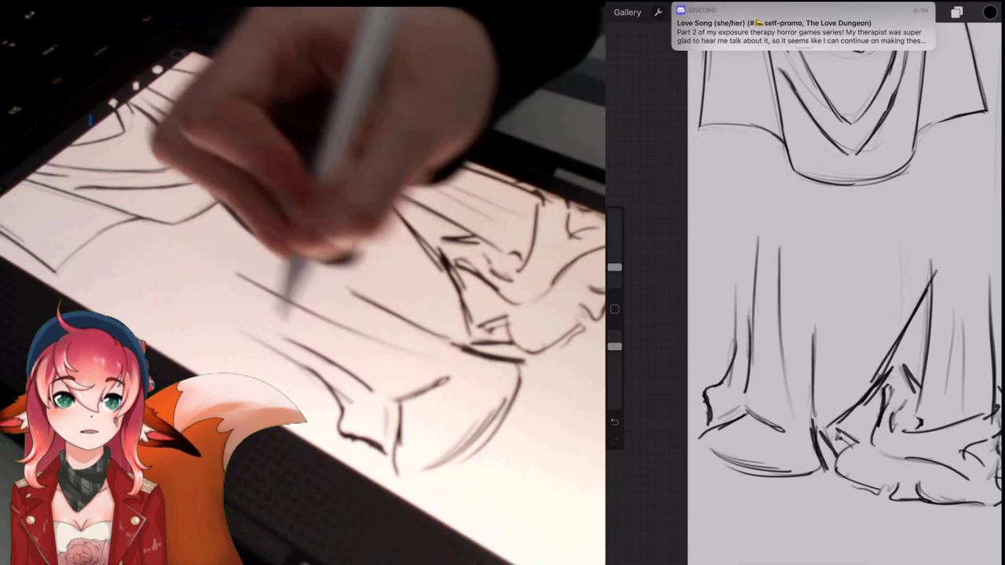
drag(698, 436, 710, 455)
mouse_move(708, 454)
mouse_down()
mouse_move(699, 463)
mouse_move(810, 476)
mouse_up()
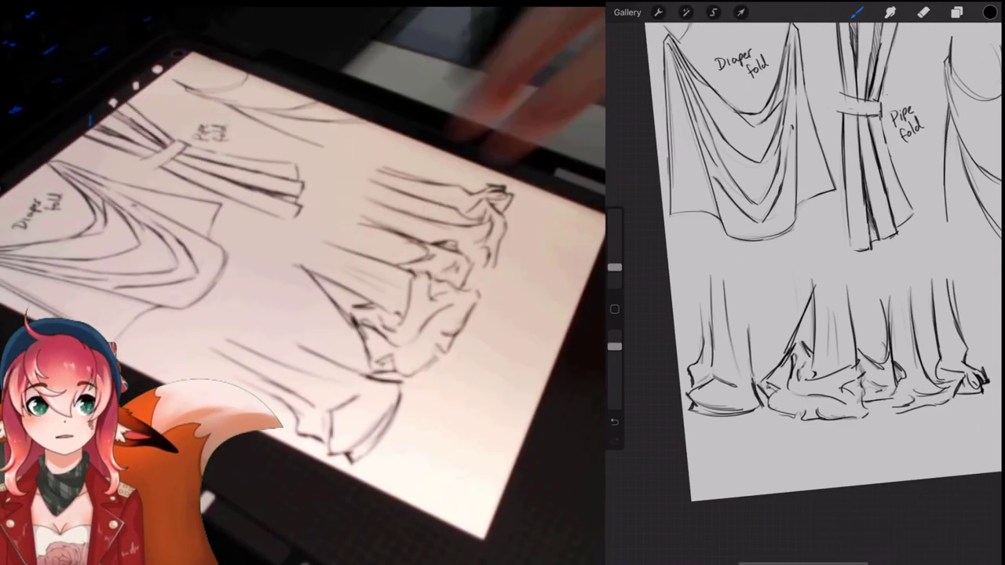
Add contour strokes along the lower edge of the pooled cloth, from the left section towards the right.
mouse_move(682, 411)
mouse_down()
mouse_move(728, 445)
mouse_move(737, 435)
mouse_up()
drag(736, 434, 745, 439)
drag(744, 431, 754, 434)
drag(753, 426, 761, 439)
mouse_move(757, 415)
mouse_down()
mouse_move(781, 416)
mouse_move(805, 436)
mouse_move(915, 428)
mouse_up()
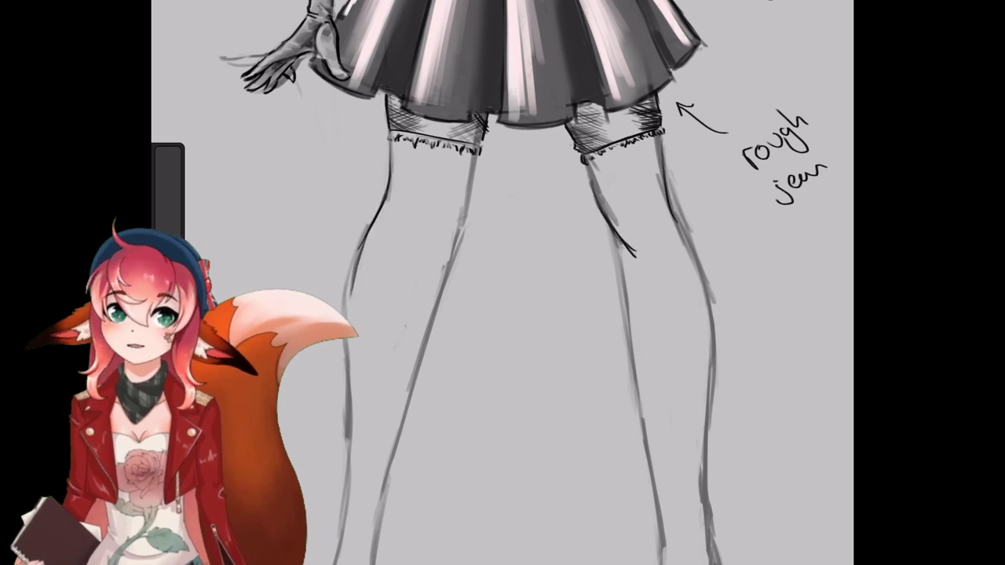
Reinforce the leg outlines of the annotated clothing figure below the rough jean shorts.
drag(664, 220, 661, 236)
drag(463, 228, 439, 273)
drag(344, 377, 346, 477)
Sketch a sash trailing behind the figure's lowered arm, with long side edges and a folded zigzag end.
scroll(503, 283, down, 4)
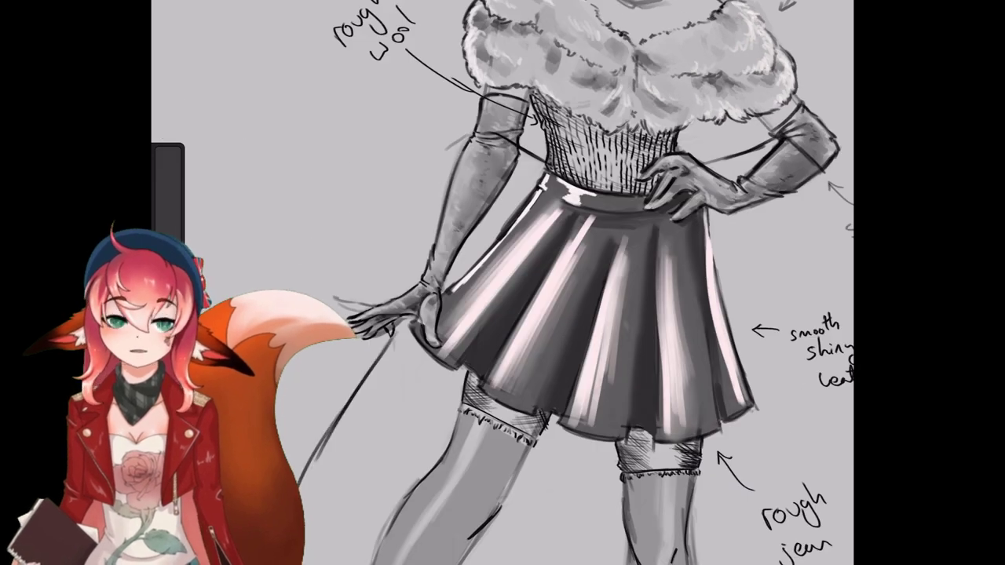
drag(397, 304, 440, 216)
drag(428, 259, 410, 436)
drag(416, 277, 358, 412)
drag(408, 435, 350, 452)
drag(339, 449, 338, 511)
drag(391, 432, 372, 525)
drag(380, 489, 364, 527)
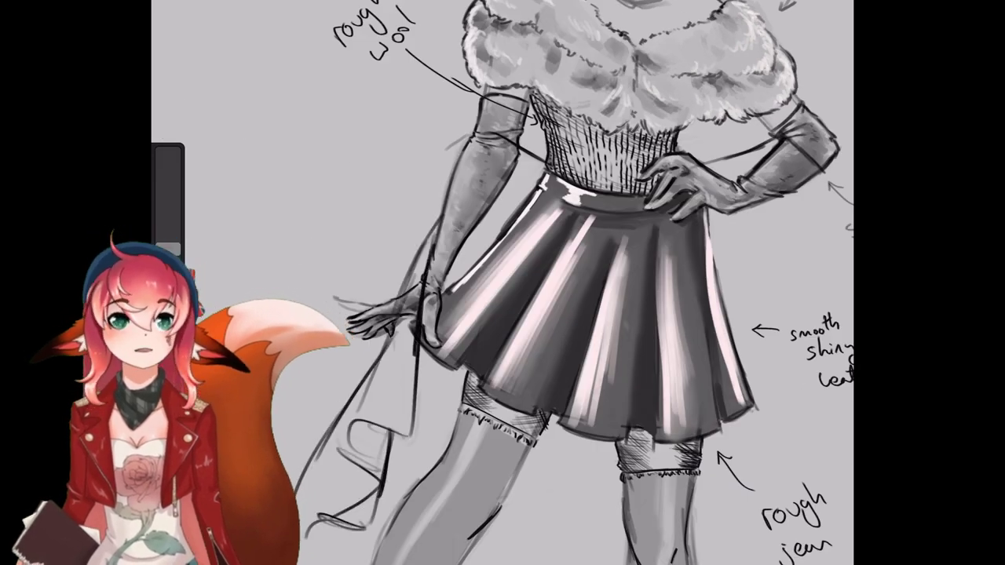
Undo the lowest fold strokes of the trailing sash and rework the fold above them.
key(ctrl+z)
key(ctrl+z)
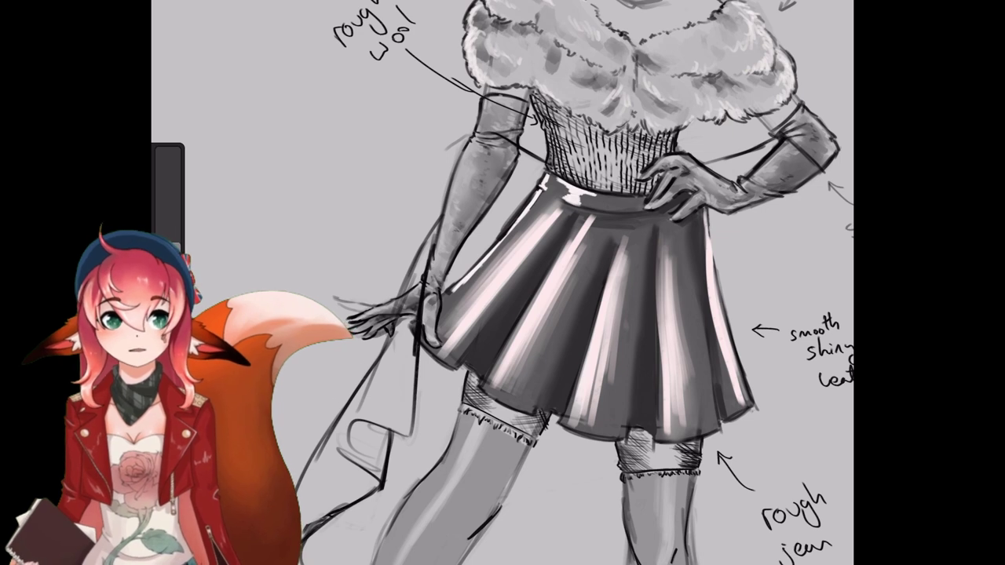
drag(350, 424, 338, 452)
Draw the upper sash lines running from the skirt's waist behind both arms.
drag(550, 236, 511, 288)
mouse_move(331, 435)
mouse_down()
mouse_move(402, 250)
mouse_move(493, 239)
mouse_move(514, 223)
mouse_up()
drag(466, 177, 513, 211)
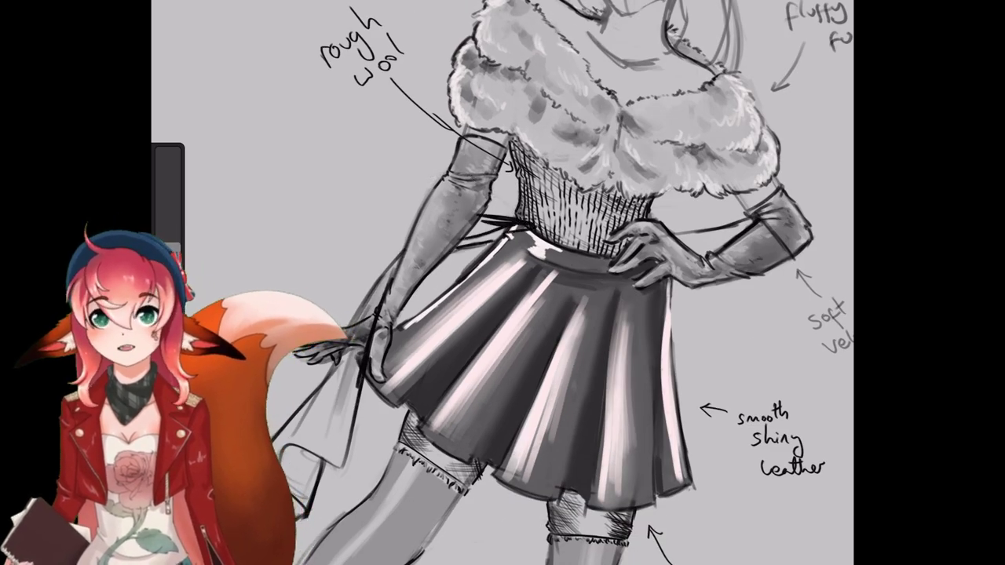
drag(465, 239, 514, 227)
drag(446, 259, 487, 250)
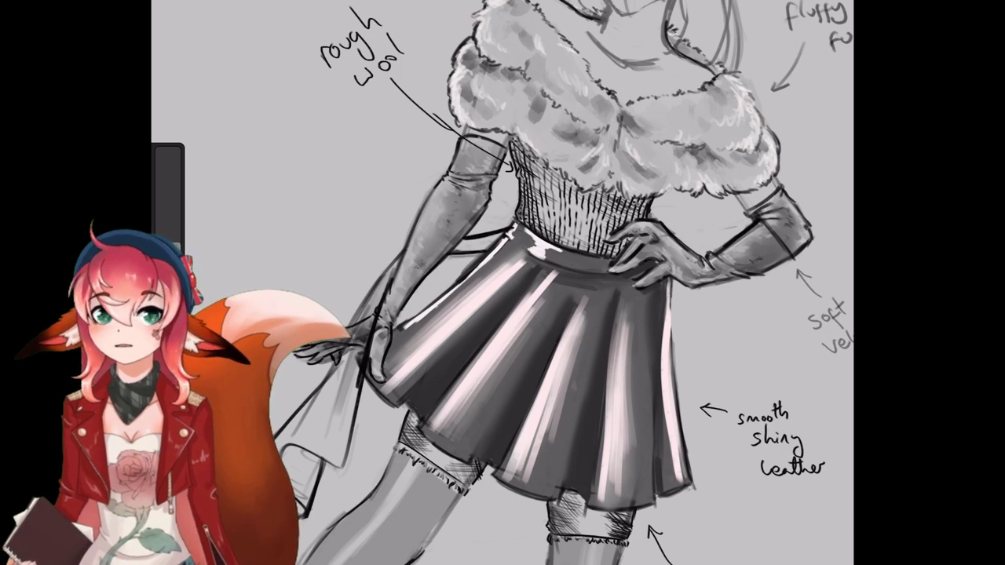
drag(635, 228, 757, 212)
drag(673, 242, 733, 240)
drag(549, 314, 393, 295)
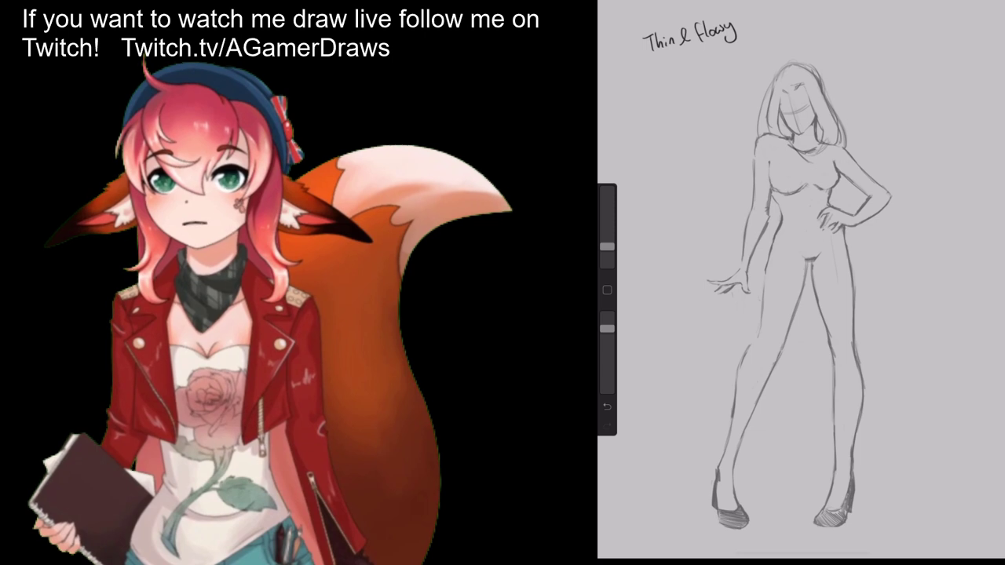
Sketch a dipped waistline and a long, wide flowing skirt with sweeping fold lines on the "Thin & Flowy" figure.
drag(773, 201, 842, 256)
drag(748, 292, 667, 413)
drag(797, 313, 815, 501)
drag(873, 302, 962, 413)
drag(857, 259, 927, 503)
drag(678, 416, 714, 474)
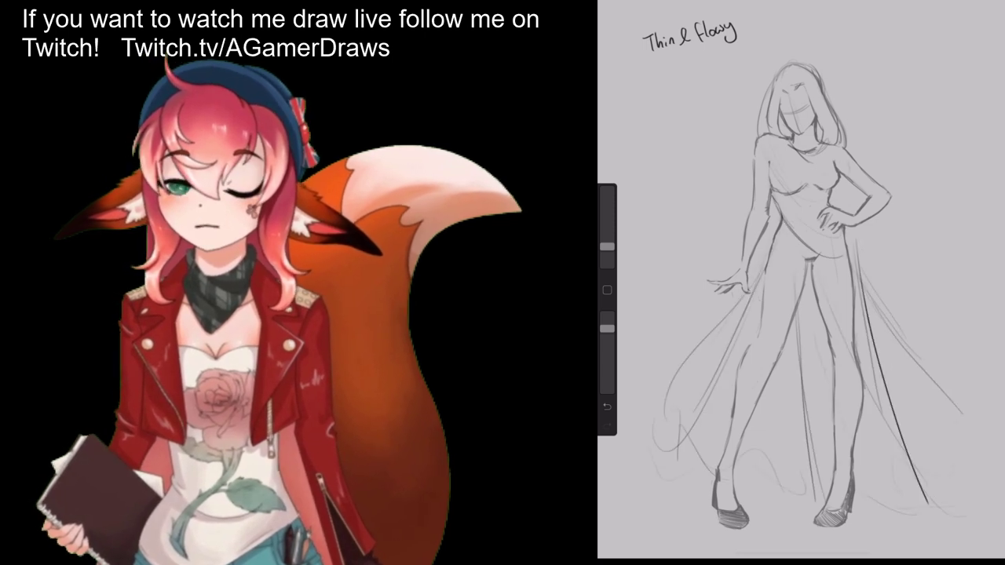
Draw a V-shaped neckline and a draped off-shoulder collar wrapping around both upper arms of the figure.
drag(788, 135, 815, 163)
drag(969, 3, 969, 94)
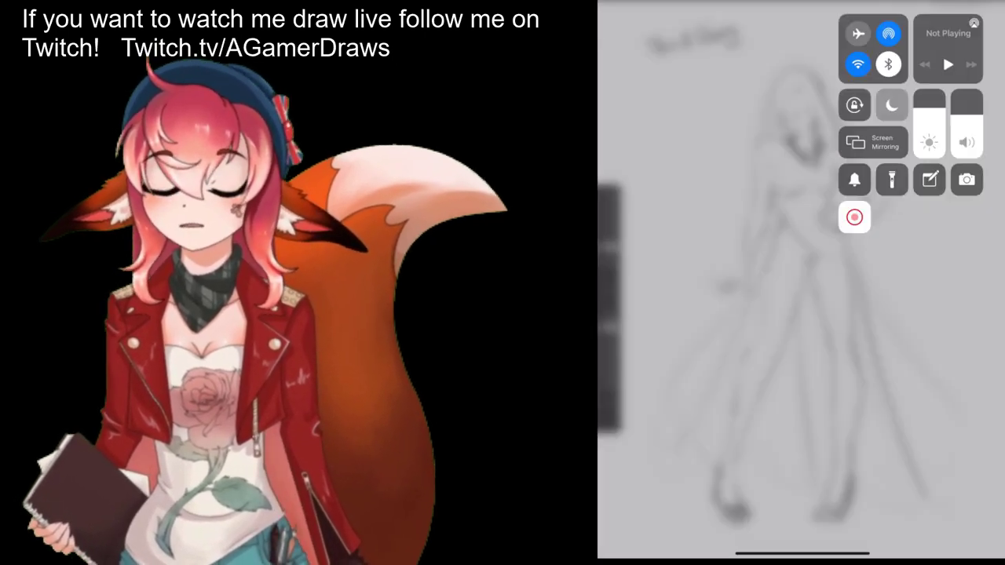
mouse_move(818, 130)
mouse_down()
mouse_move(852, 154)
mouse_move(833, 184)
mouse_move(774, 167)
mouse_up()
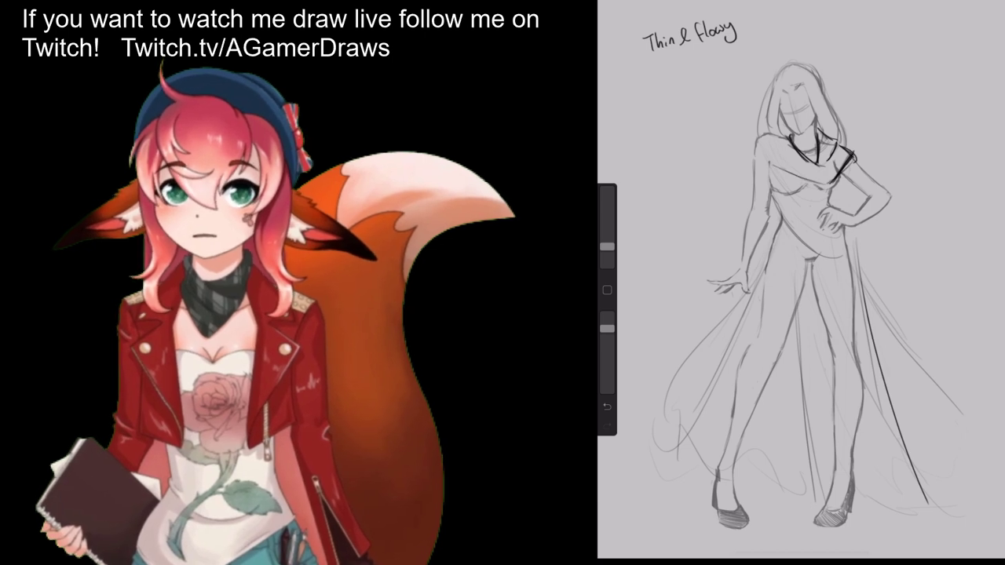
drag(834, 183, 745, 157)
drag(785, 171, 752, 143)
drag(756, 139, 787, 130)
drag(837, 181, 863, 168)
Draw gathered folds across the bodice and waist, and long folds falling down the middle of the skirt.
mouse_move(751, 165)
mouse_down()
mouse_move(789, 180)
mouse_move(802, 229)
mouse_up()
mouse_move(798, 196)
mouse_down()
mouse_move(835, 185)
mouse_move(831, 207)
mouse_up()
mouse_move(806, 215)
mouse_down()
mouse_move(824, 221)
mouse_move(869, 324)
mouse_up()
drag(844, 228, 841, 331)
drag(852, 259, 877, 363)
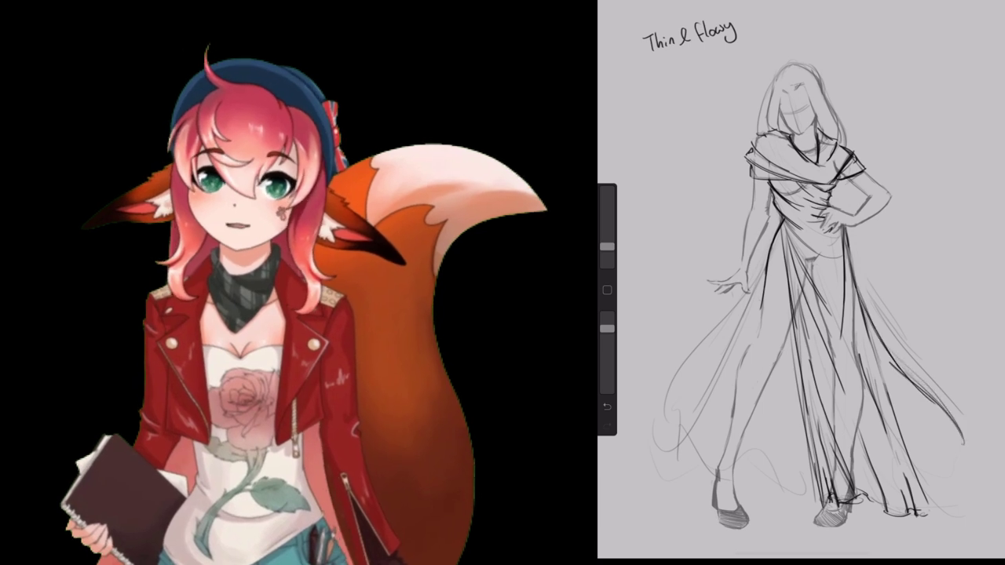
Draw the flared folds and rippled hem on the skirt's side below the bent arm.
drag(876, 353, 951, 455)
drag(931, 438, 962, 474)
drag(879, 332, 951, 407)
drag(914, 452, 931, 493)
Draw sweeping folds and a curled hem edge on the skirt's side below the lowered arm.
drag(782, 227, 771, 440)
drag(766, 259, 691, 427)
drag(720, 370, 675, 475)
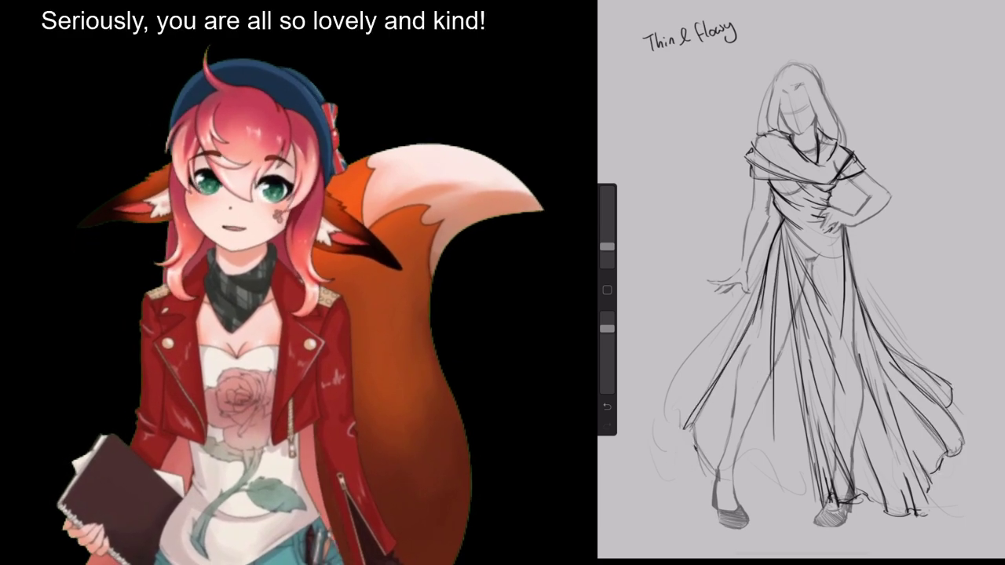
drag(725, 354, 678, 460)
drag(762, 284, 666, 401)
drag(686, 361, 663, 425)
drag(728, 443, 698, 482)
drag(707, 361, 681, 407)
Draw a long fold over the leg below the lowered arm and close the front hem between the feet.
mouse_move(747, 340)
mouse_down()
mouse_move(727, 505)
mouse_move(774, 499)
mouse_up()
drag(773, 463, 791, 523)
drag(791, 523, 823, 502)
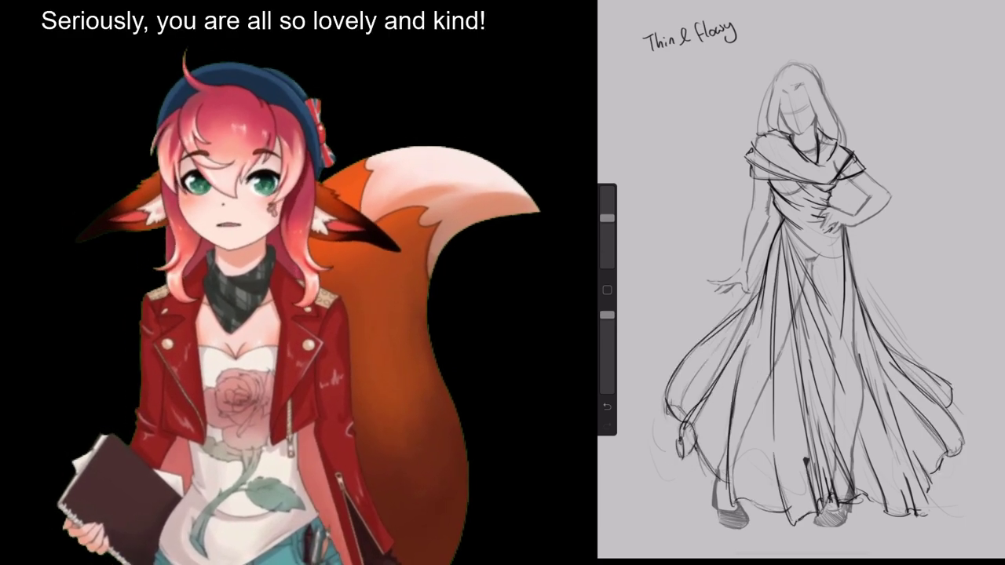
Sketch a sash wrapping around both elbows, with two long edges blowing outward from the bent arm.
drag(868, 196, 884, 220)
mouse_move(751, 219)
mouse_down()
mouse_move(772, 204)
mouse_move(771, 242)
mouse_up()
mouse_move(848, 235)
mouse_down()
mouse_move(881, 225)
mouse_move(977, 263)
mouse_up()
drag(876, 220, 935, 363)
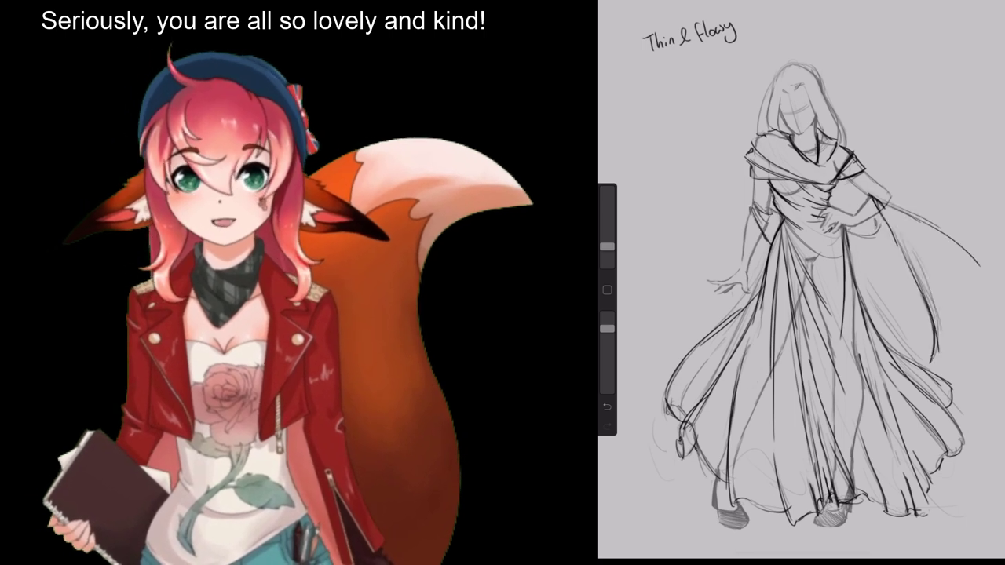
Build up the blowing sash with a wide rounded end and hanging folds looping from the bent elbow towards the waist.
drag(888, 197, 868, 208)
mouse_move(862, 206)
mouse_down()
mouse_move(882, 196)
mouse_move(974, 229)
mouse_up()
drag(945, 249, 934, 361)
drag(890, 212, 899, 264)
mouse_move(885, 209)
mouse_down()
mouse_move(879, 279)
mouse_move(858, 234)
mouse_up()
drag(884, 241, 850, 248)
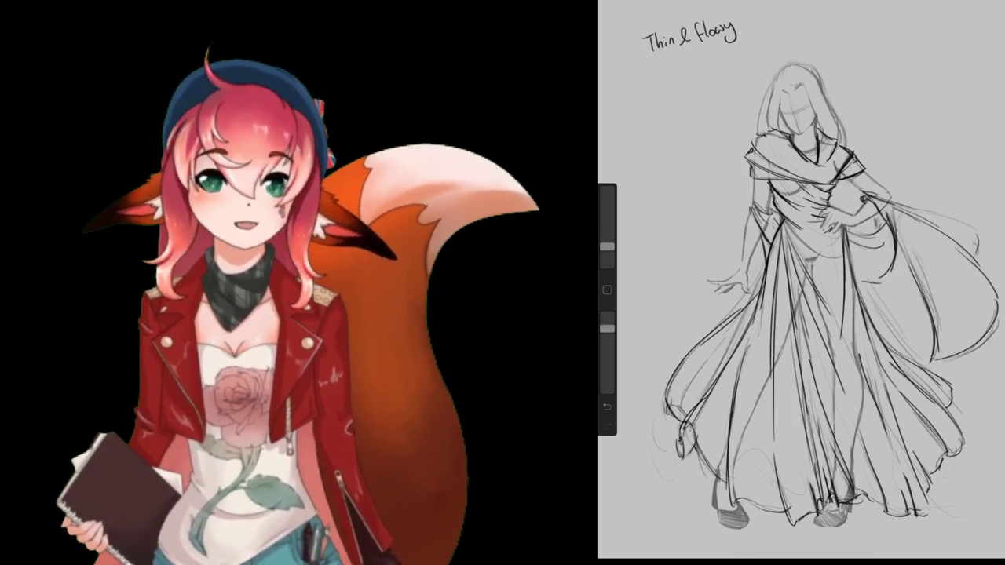